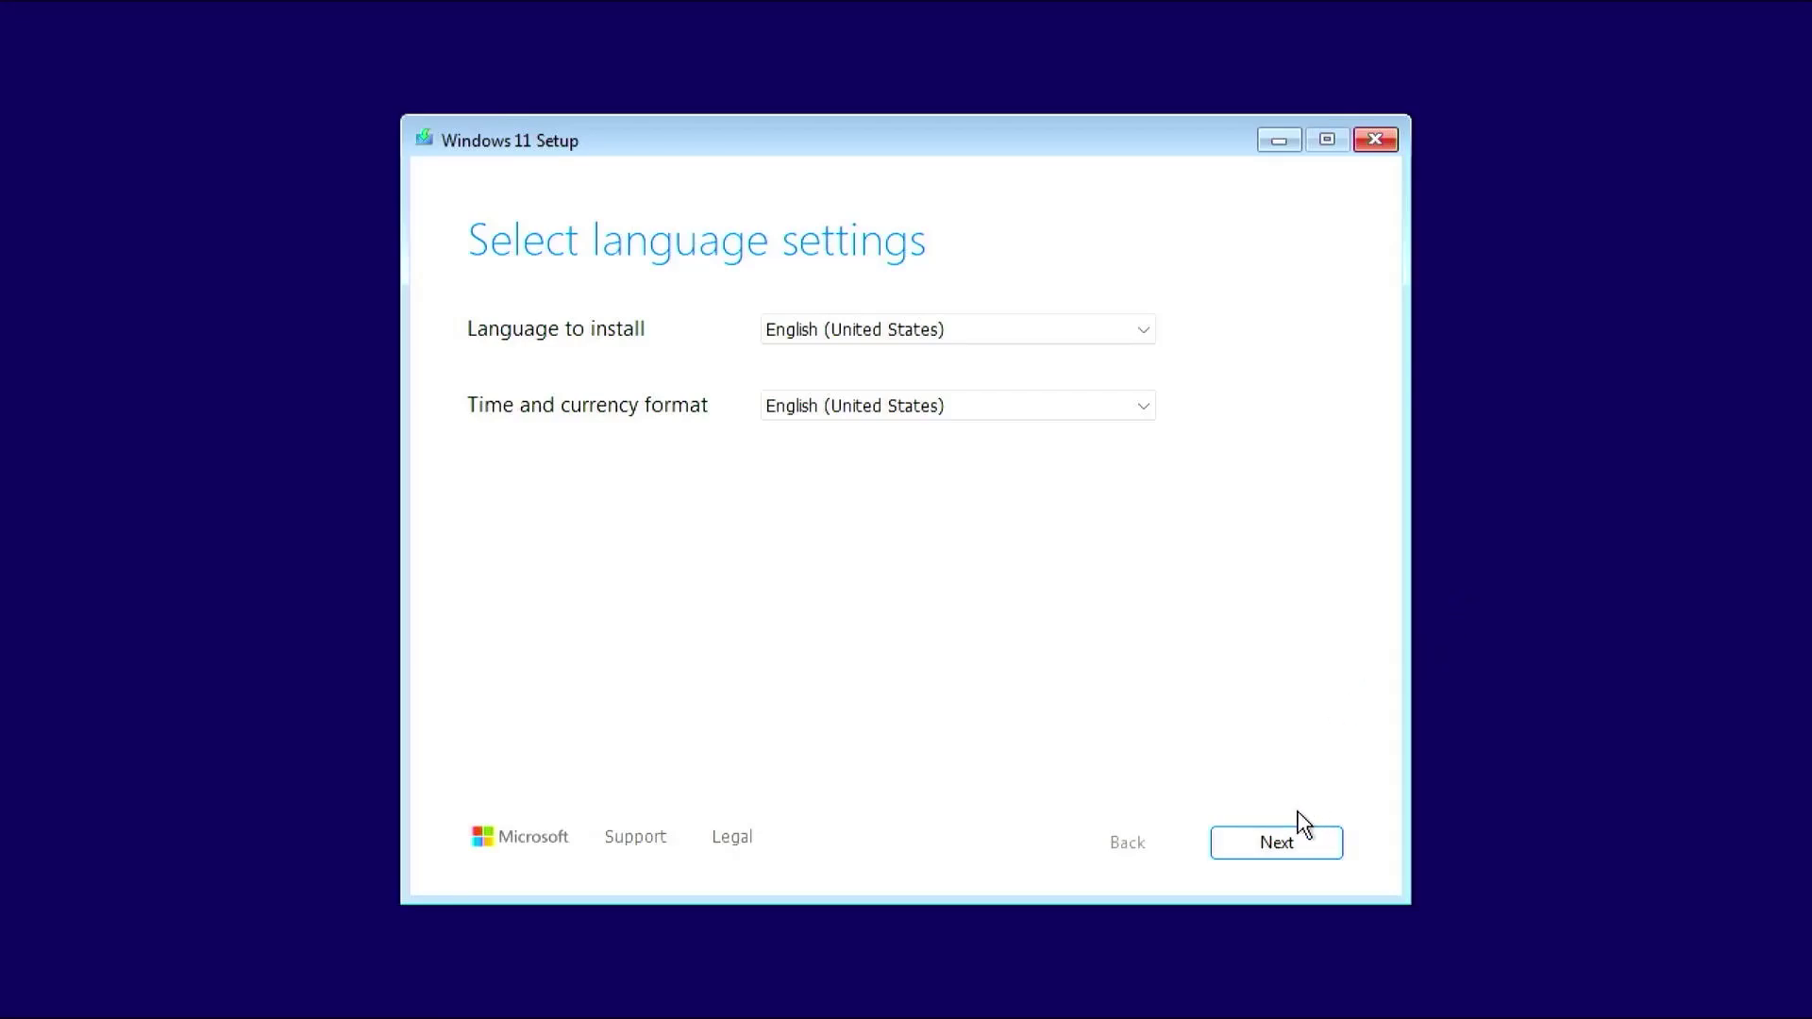
- Accept the default language and US keyboard, then choose Repair my PC in Windows 11 Setup
click(1306, 840)
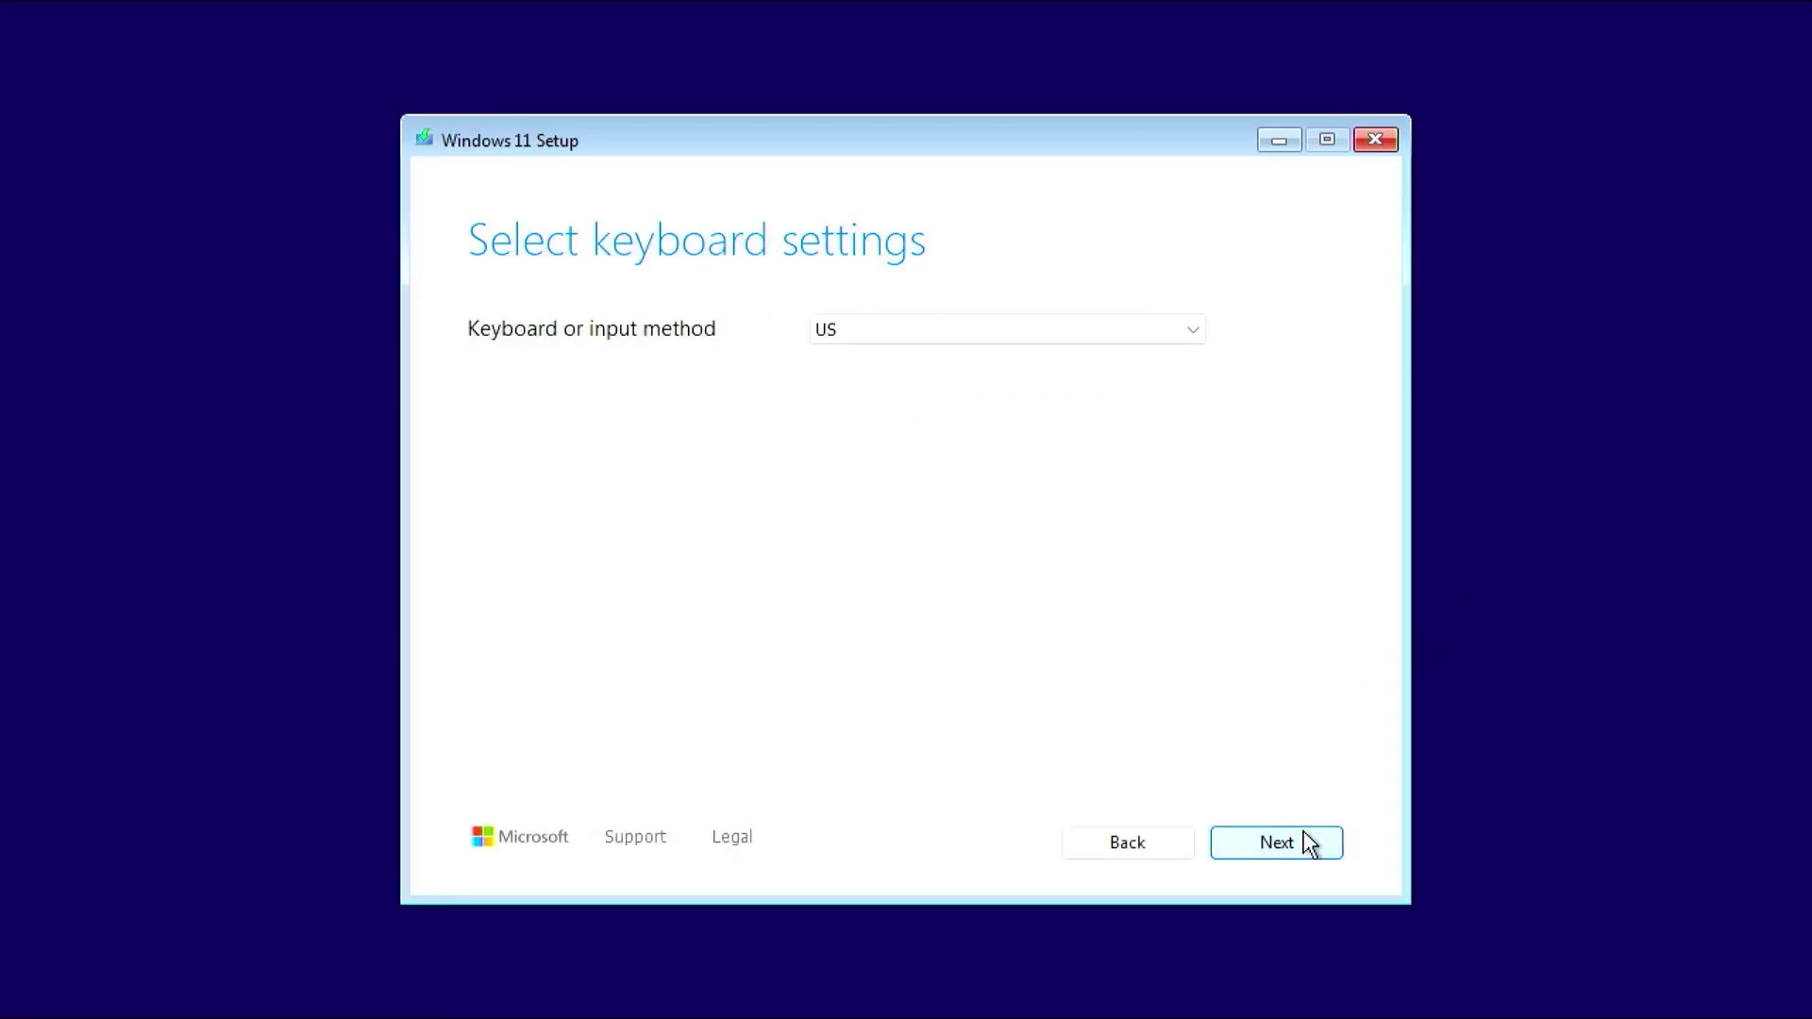
click(1308, 842)
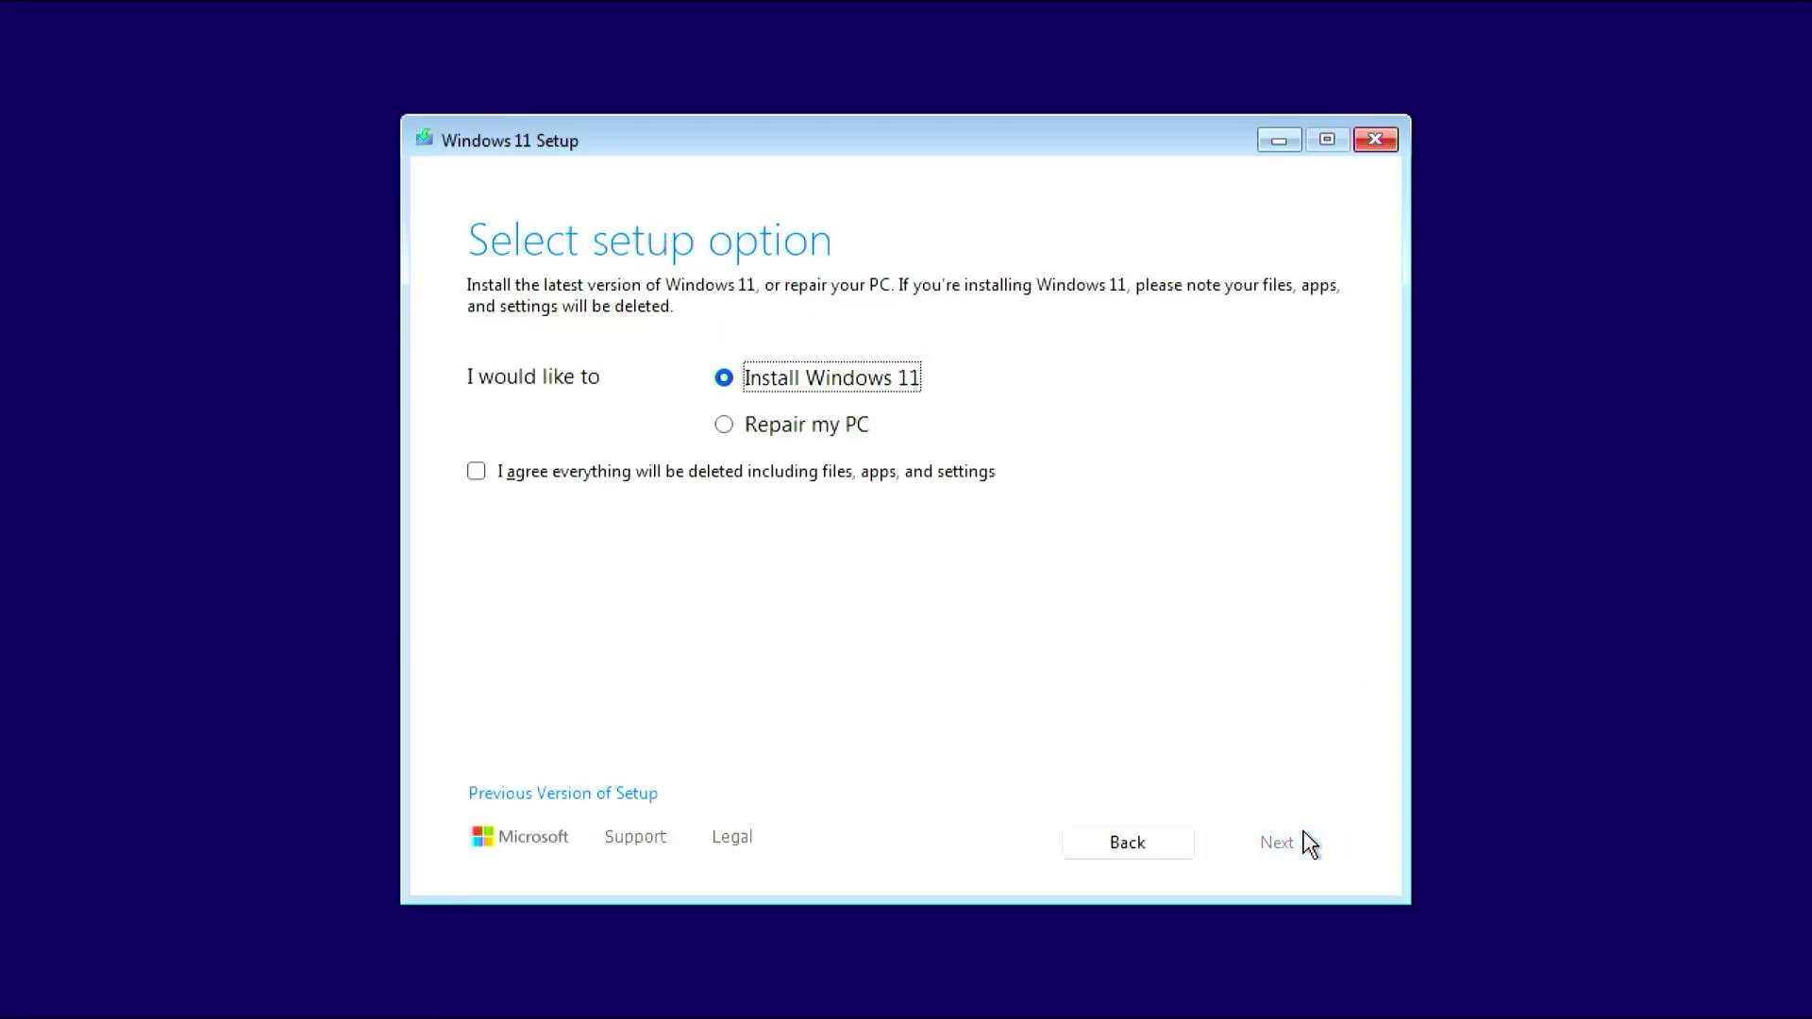
click(798, 428)
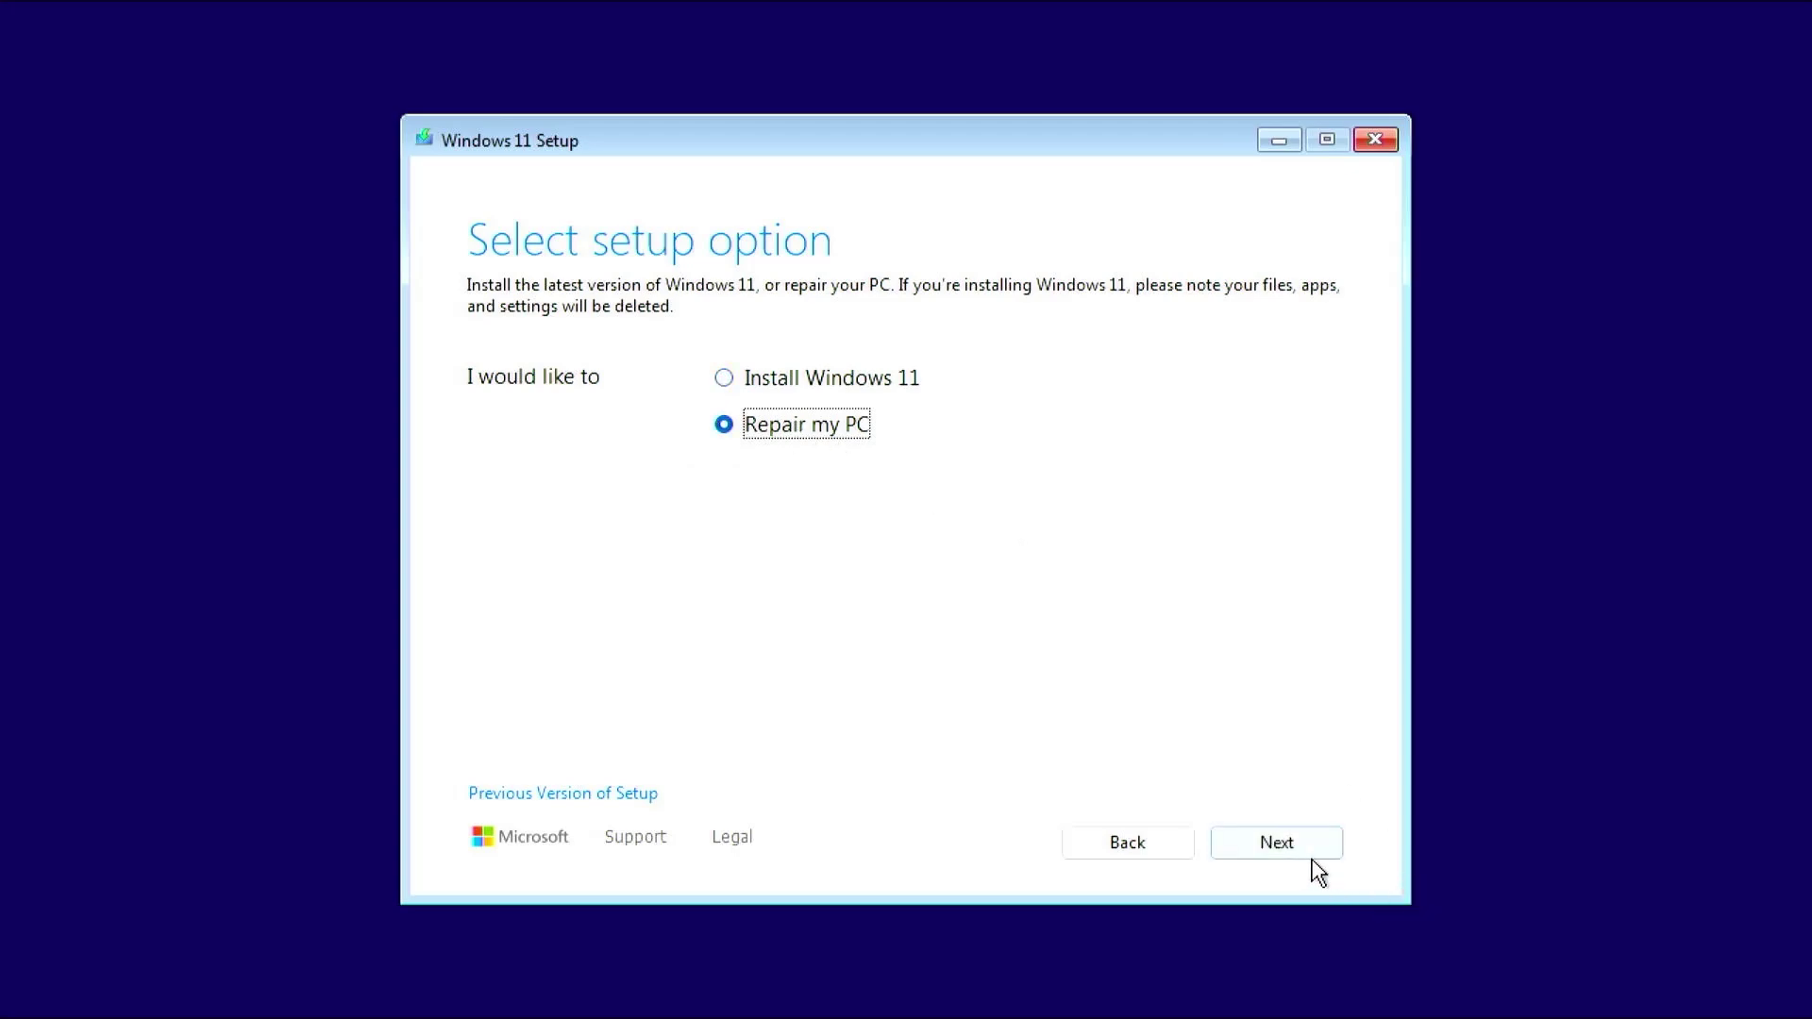
click(1298, 847)
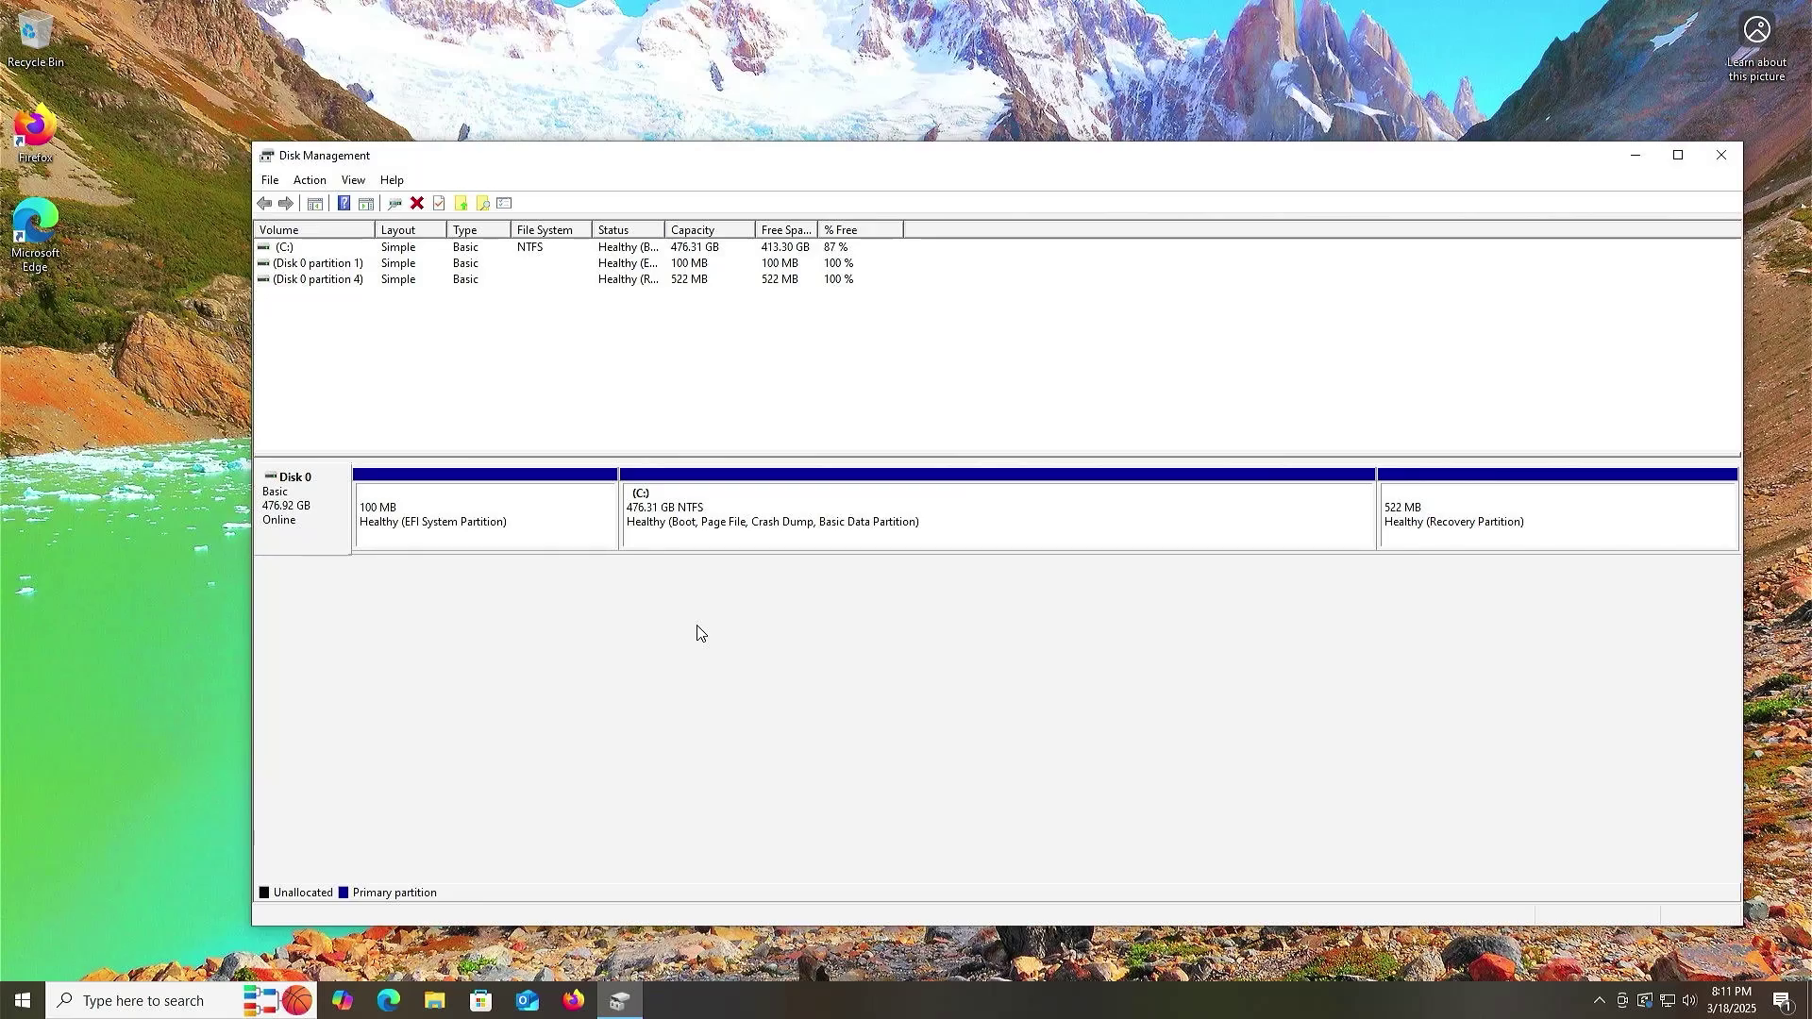
- Select the 100 MB EFI System Partition block in Disk 0's graphical view
click(523, 535)
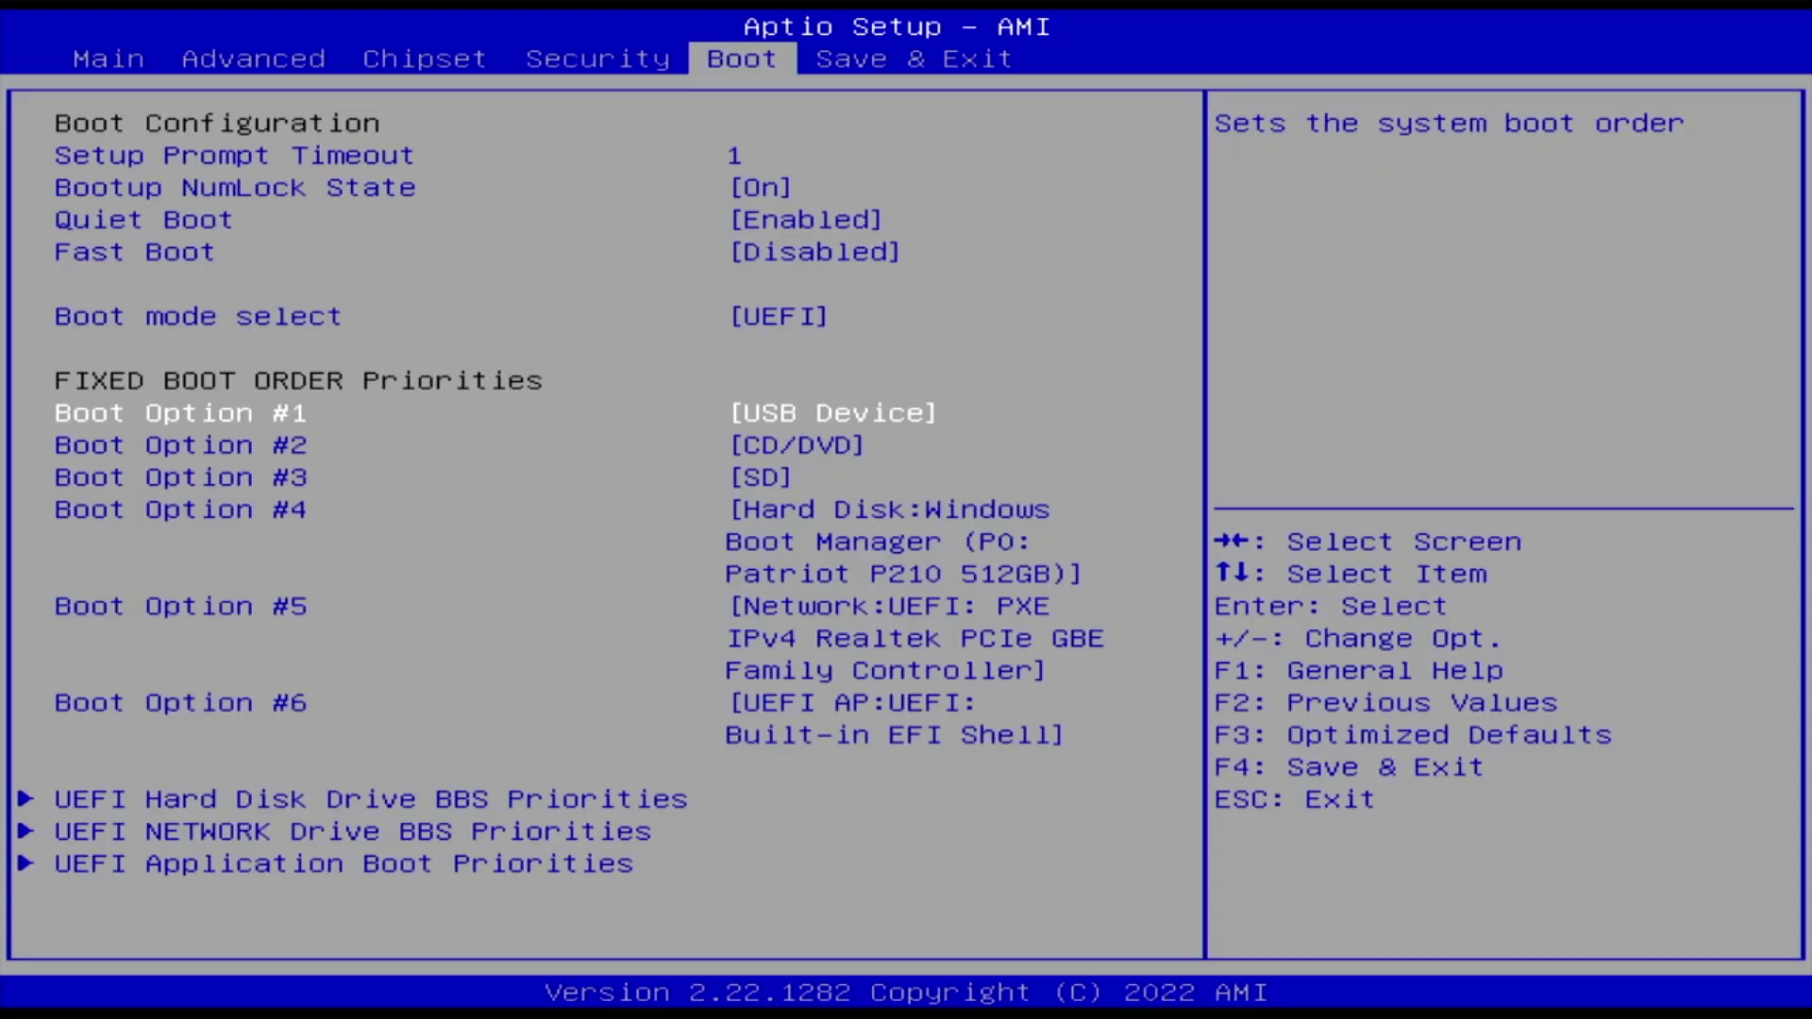
- Review Boot Options #1 through #6 on the Boot tab and return to #1
key(Down)
key(Down)
key(Down)
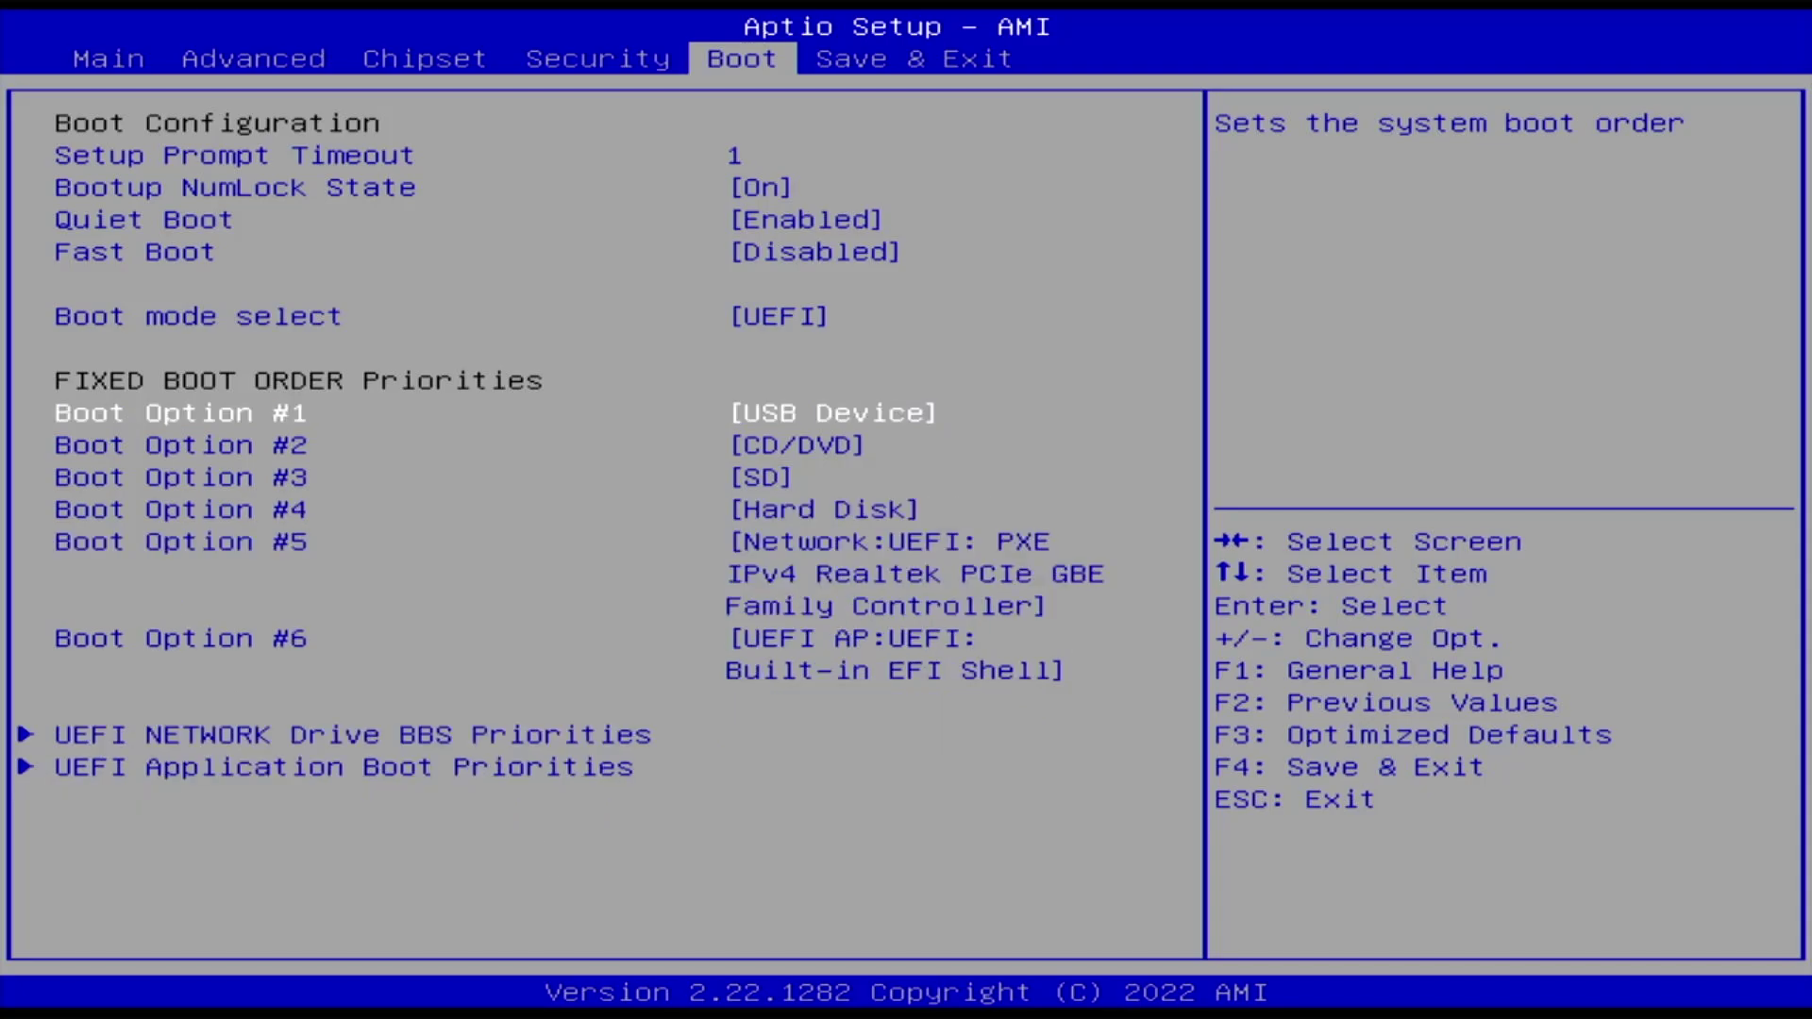
key(Down)
key(Down)
key(Down)
key(Down)
key(Down)
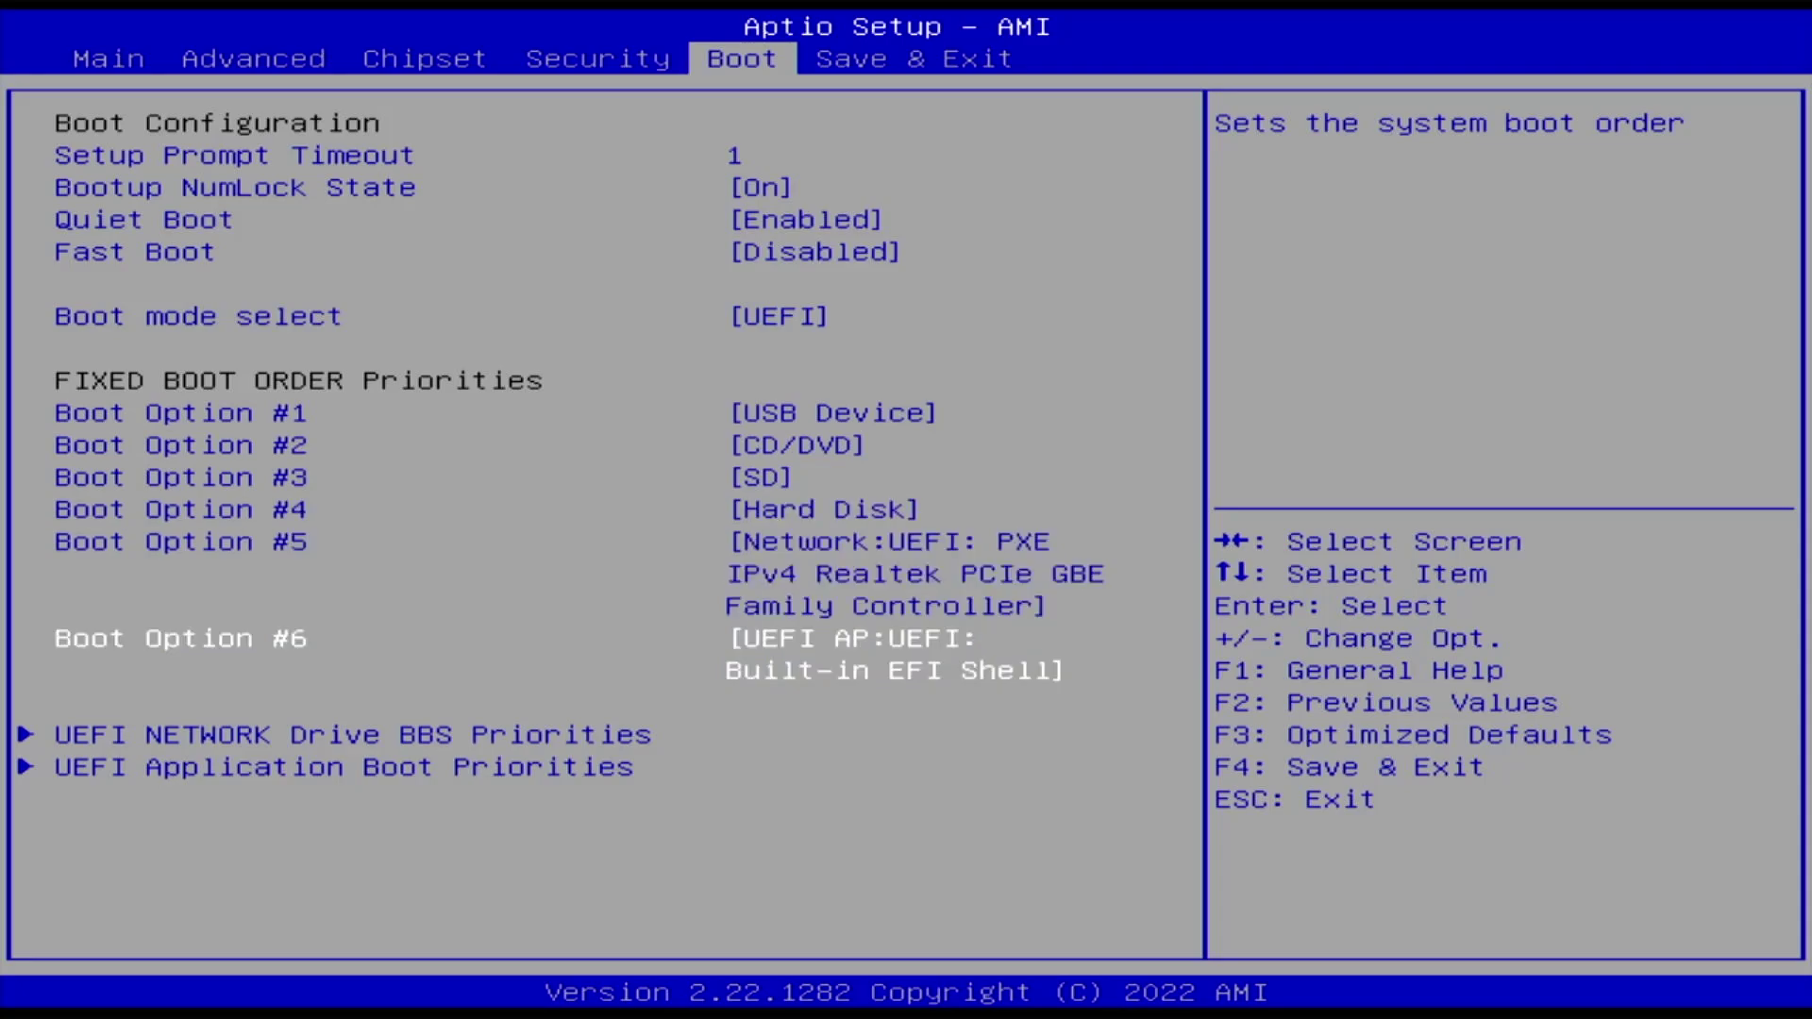
key(Up)
key(Up)
key(Up)
key(Up)
key(Up)
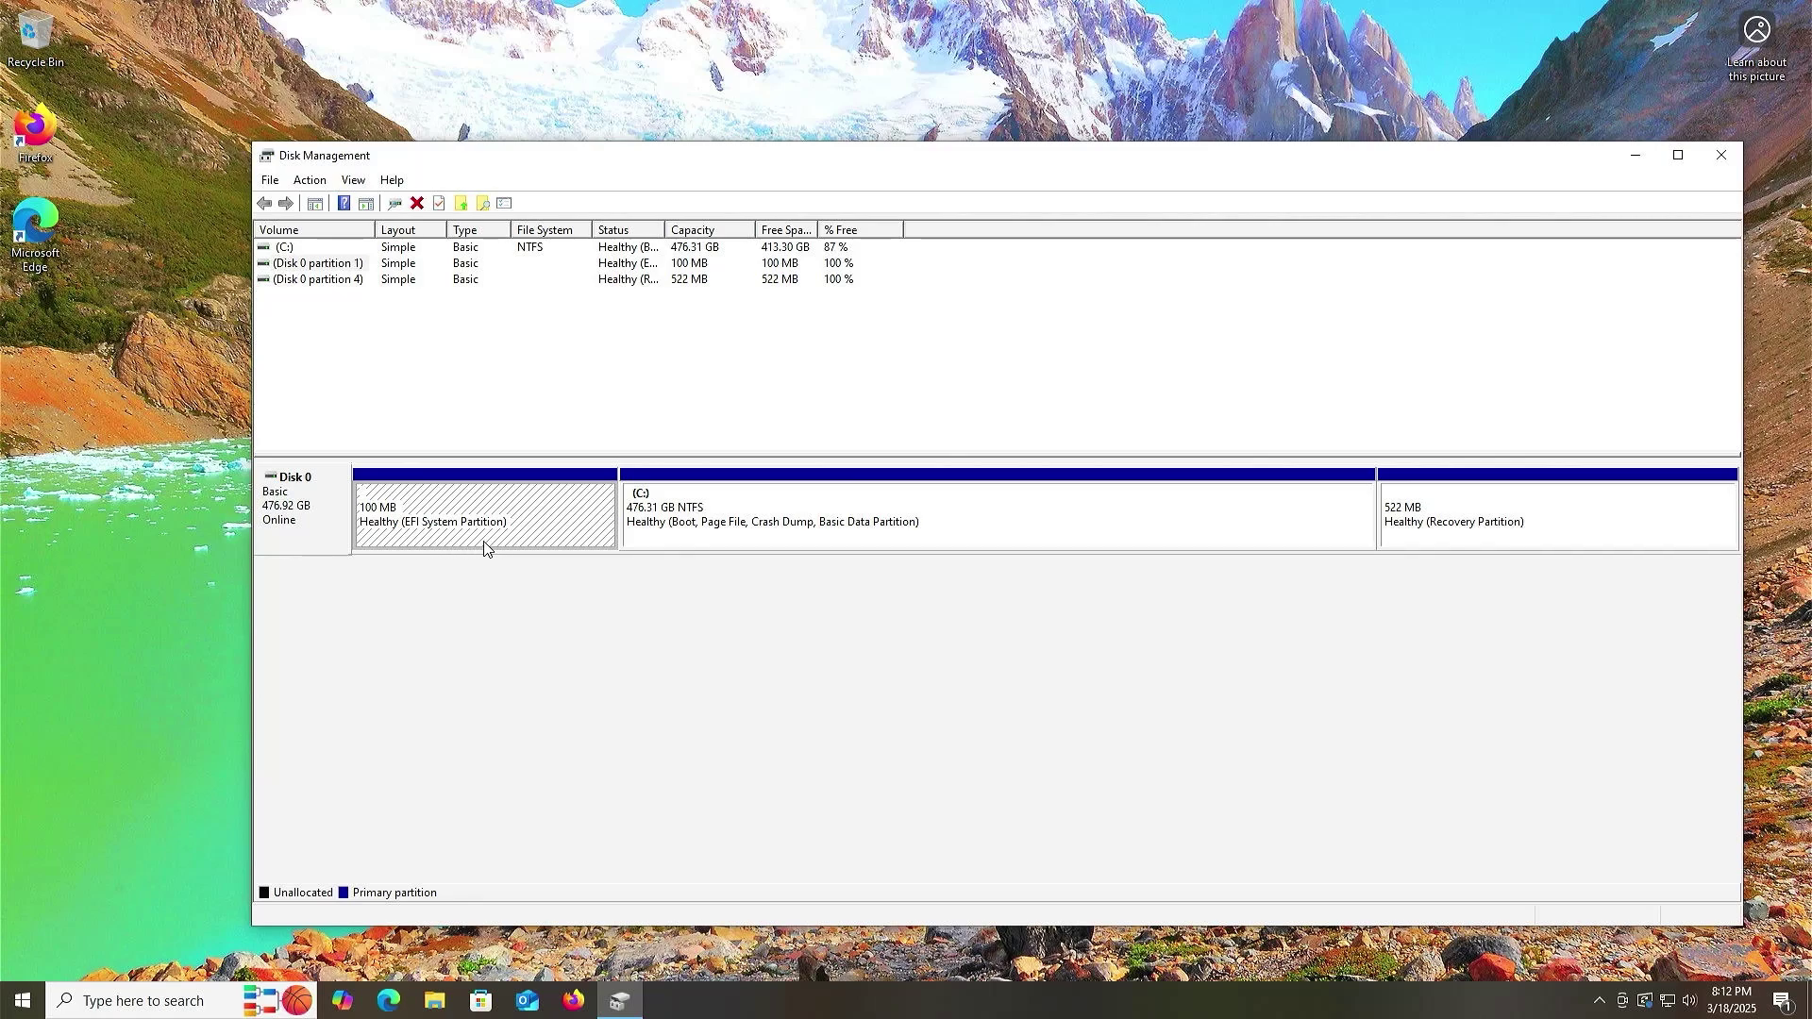
- Launch Command Prompt as administrator from a Start search for cmd, approving UAC
click(23, 1000)
text(cmd)
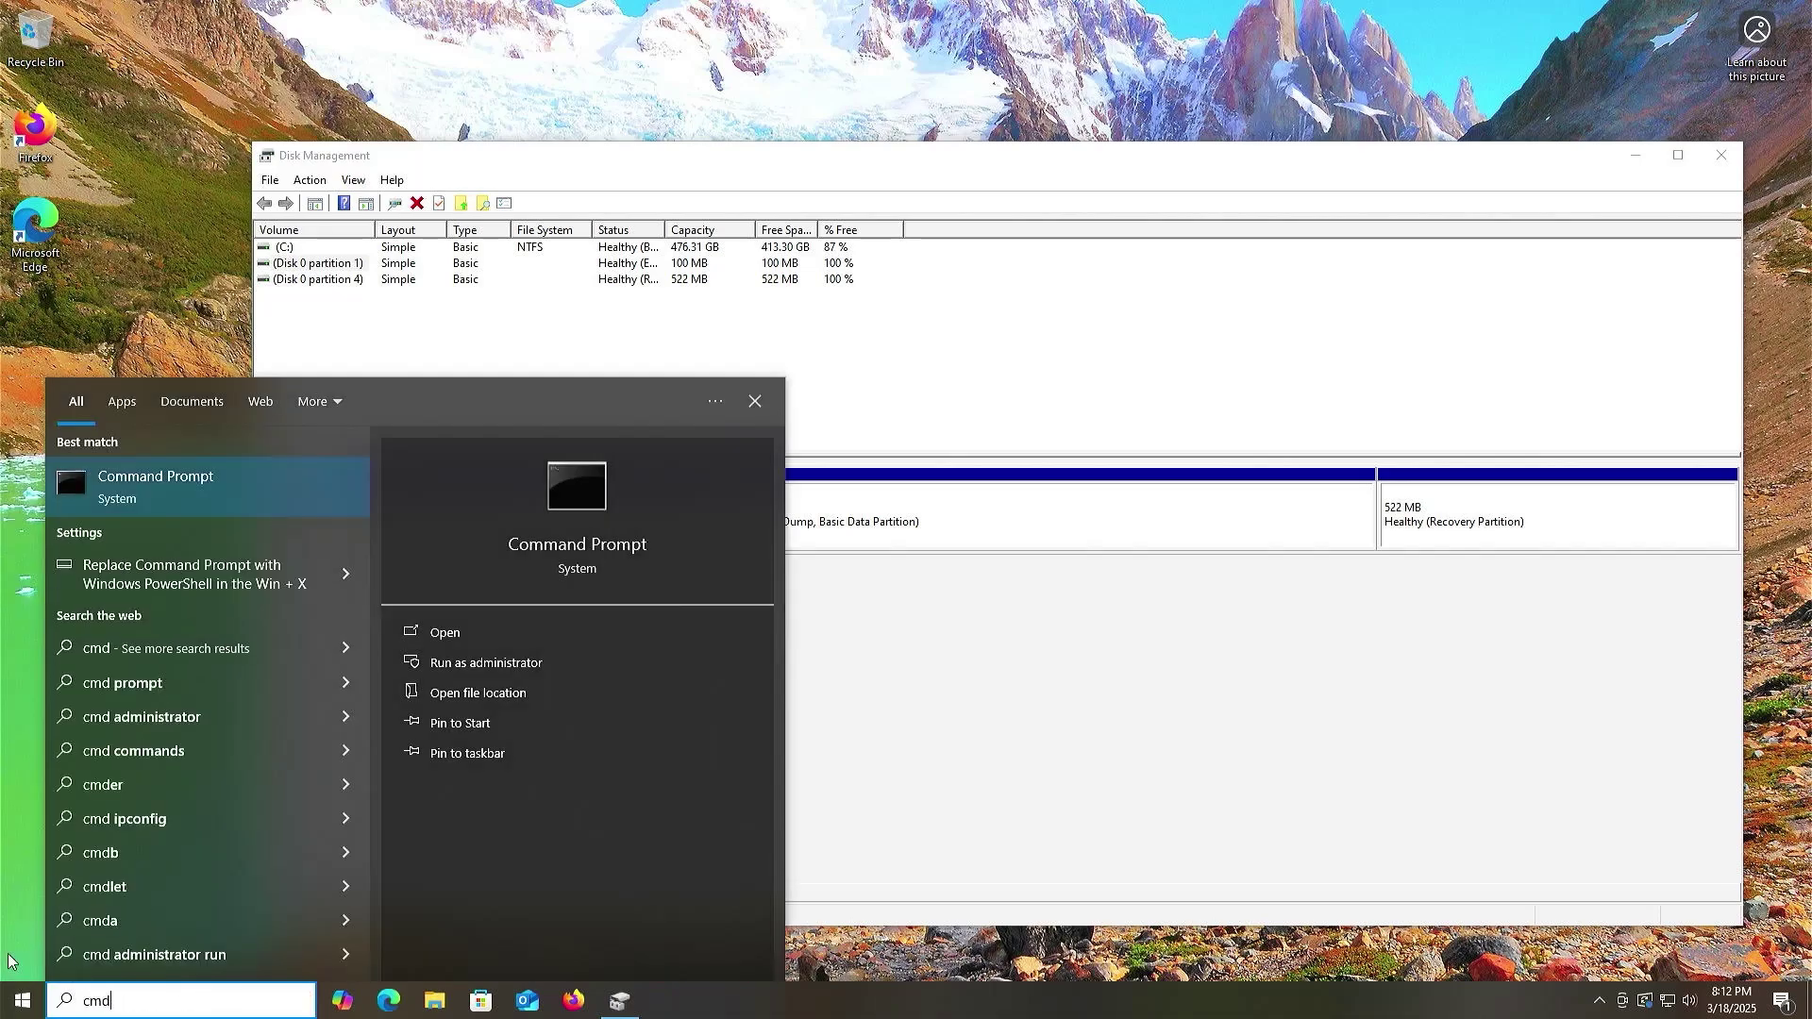
click(509, 666)
click(840, 610)
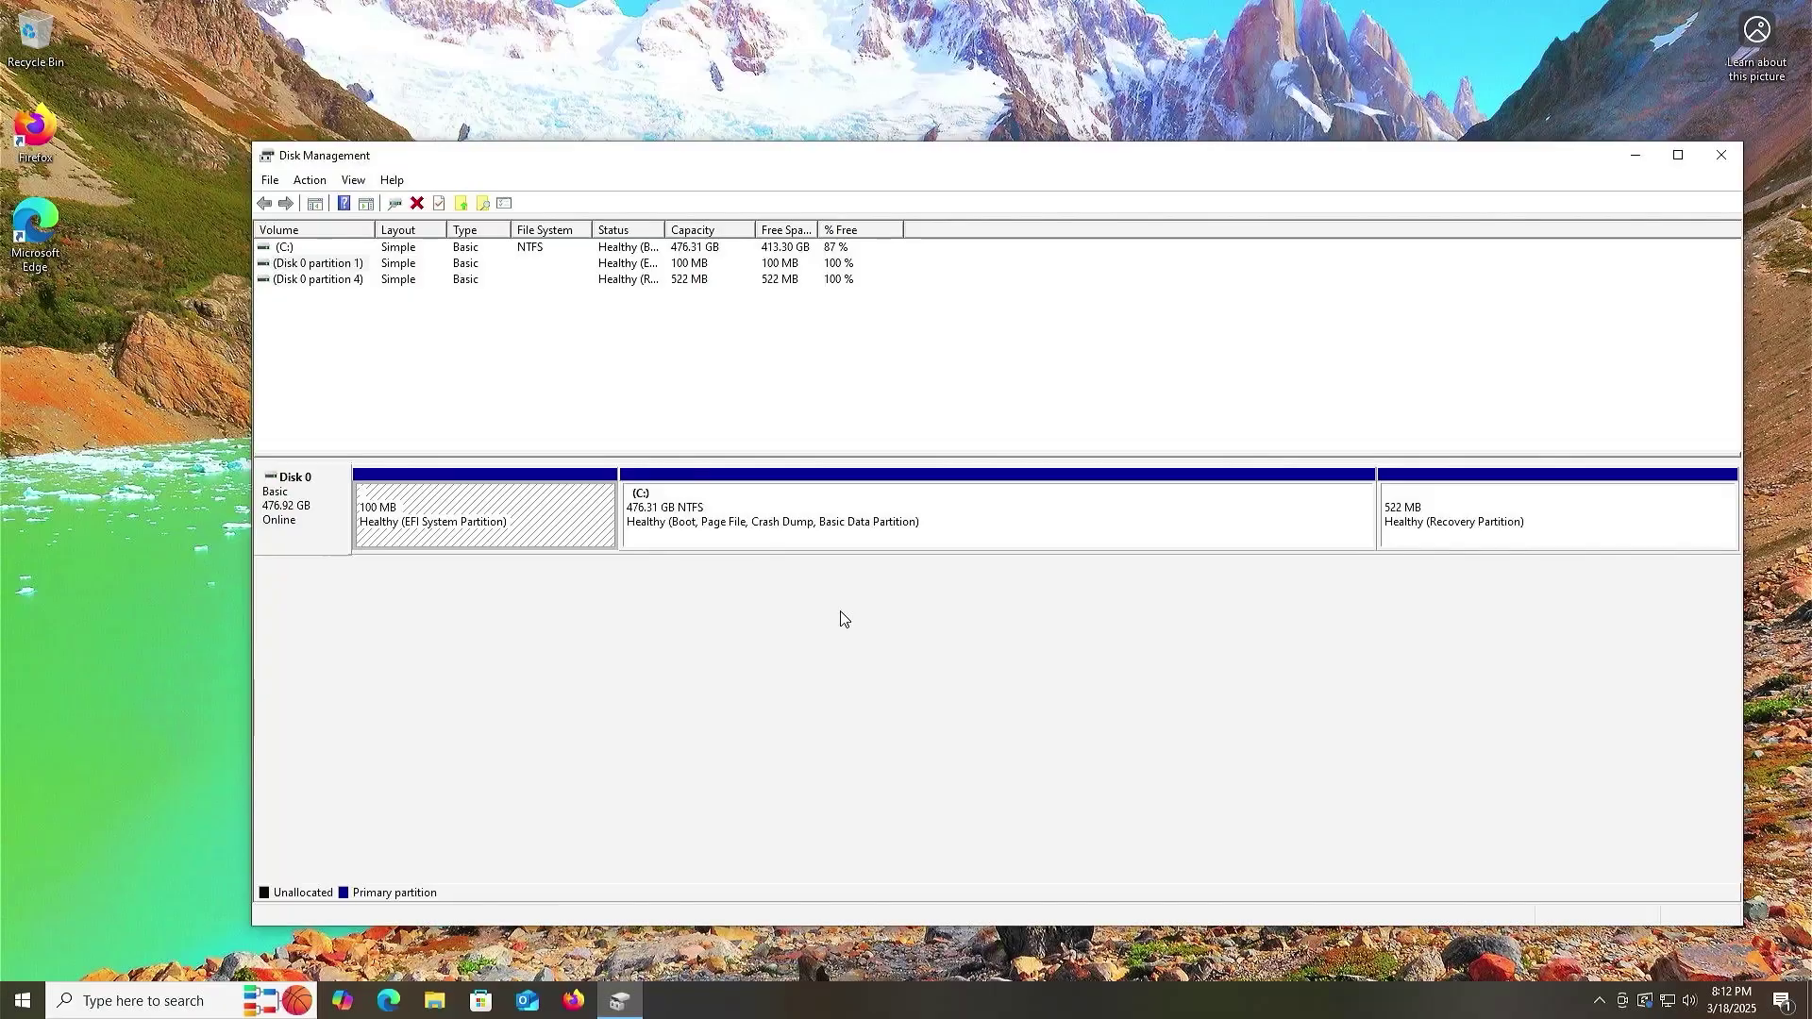
- Start DiskPart, list disks, select Disk 0 and list its partitions
text(diskpart)
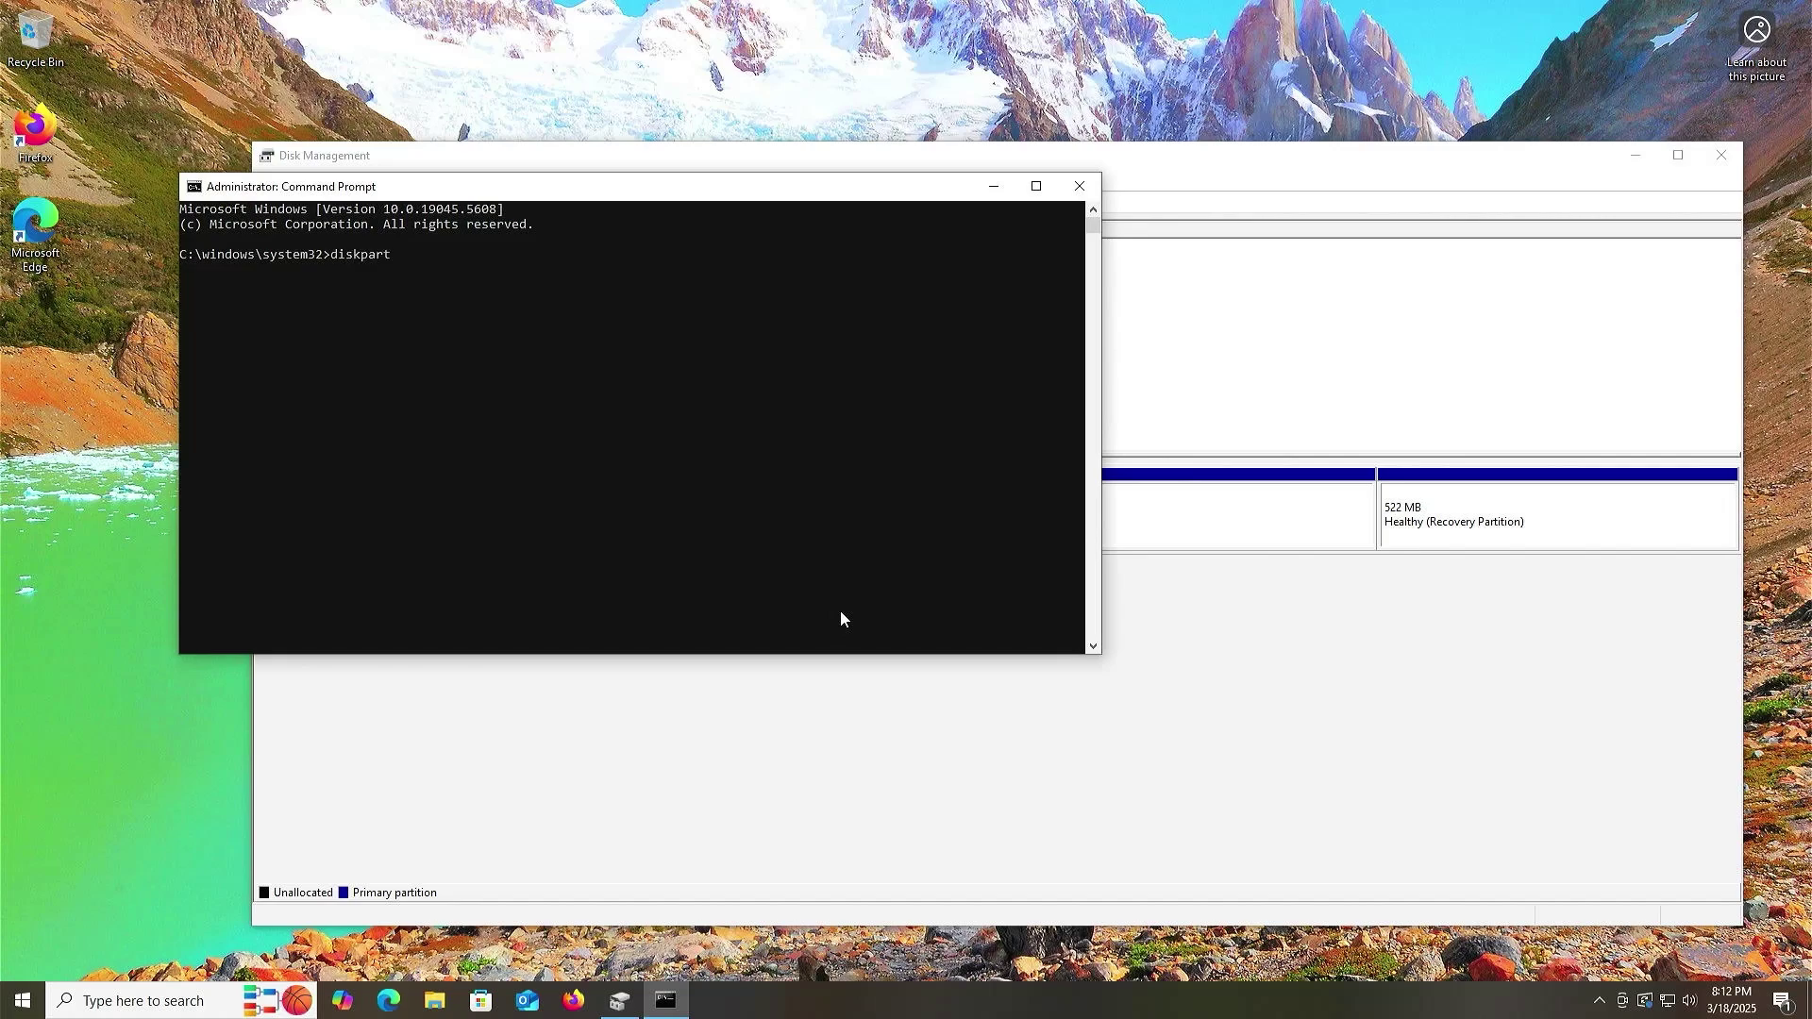
key(Return)
text(list disk)
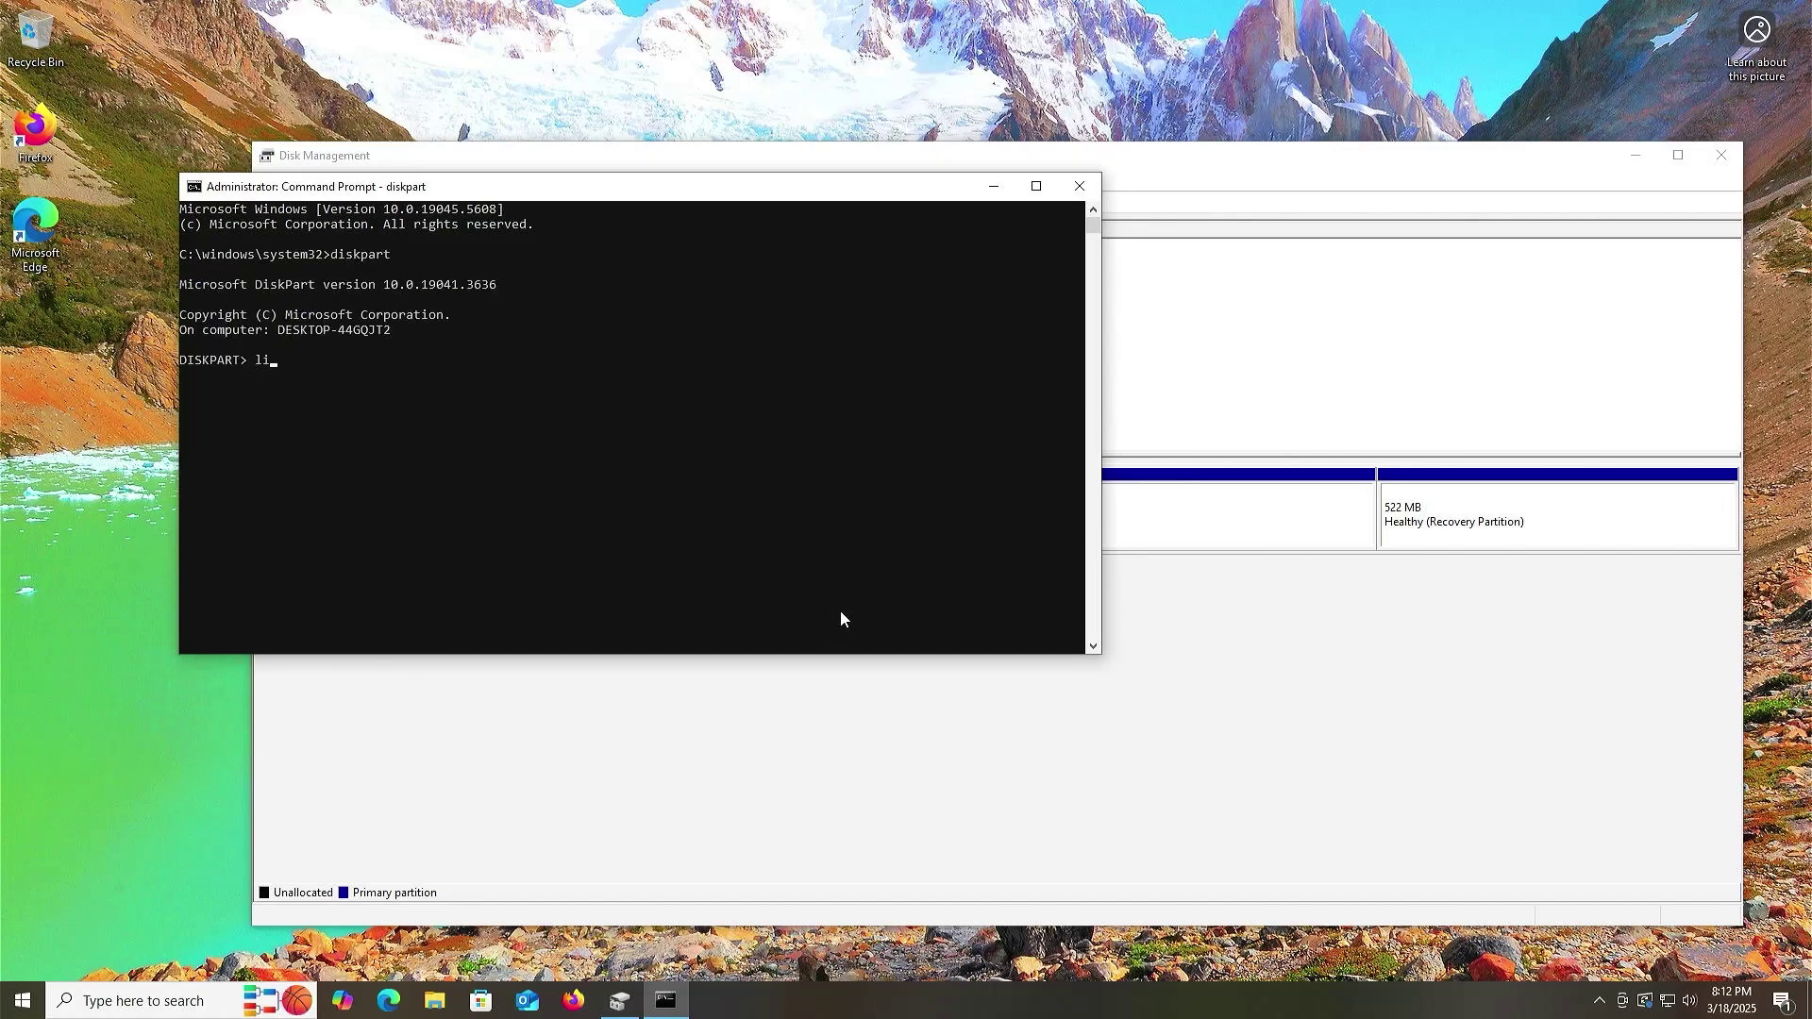
key(Return)
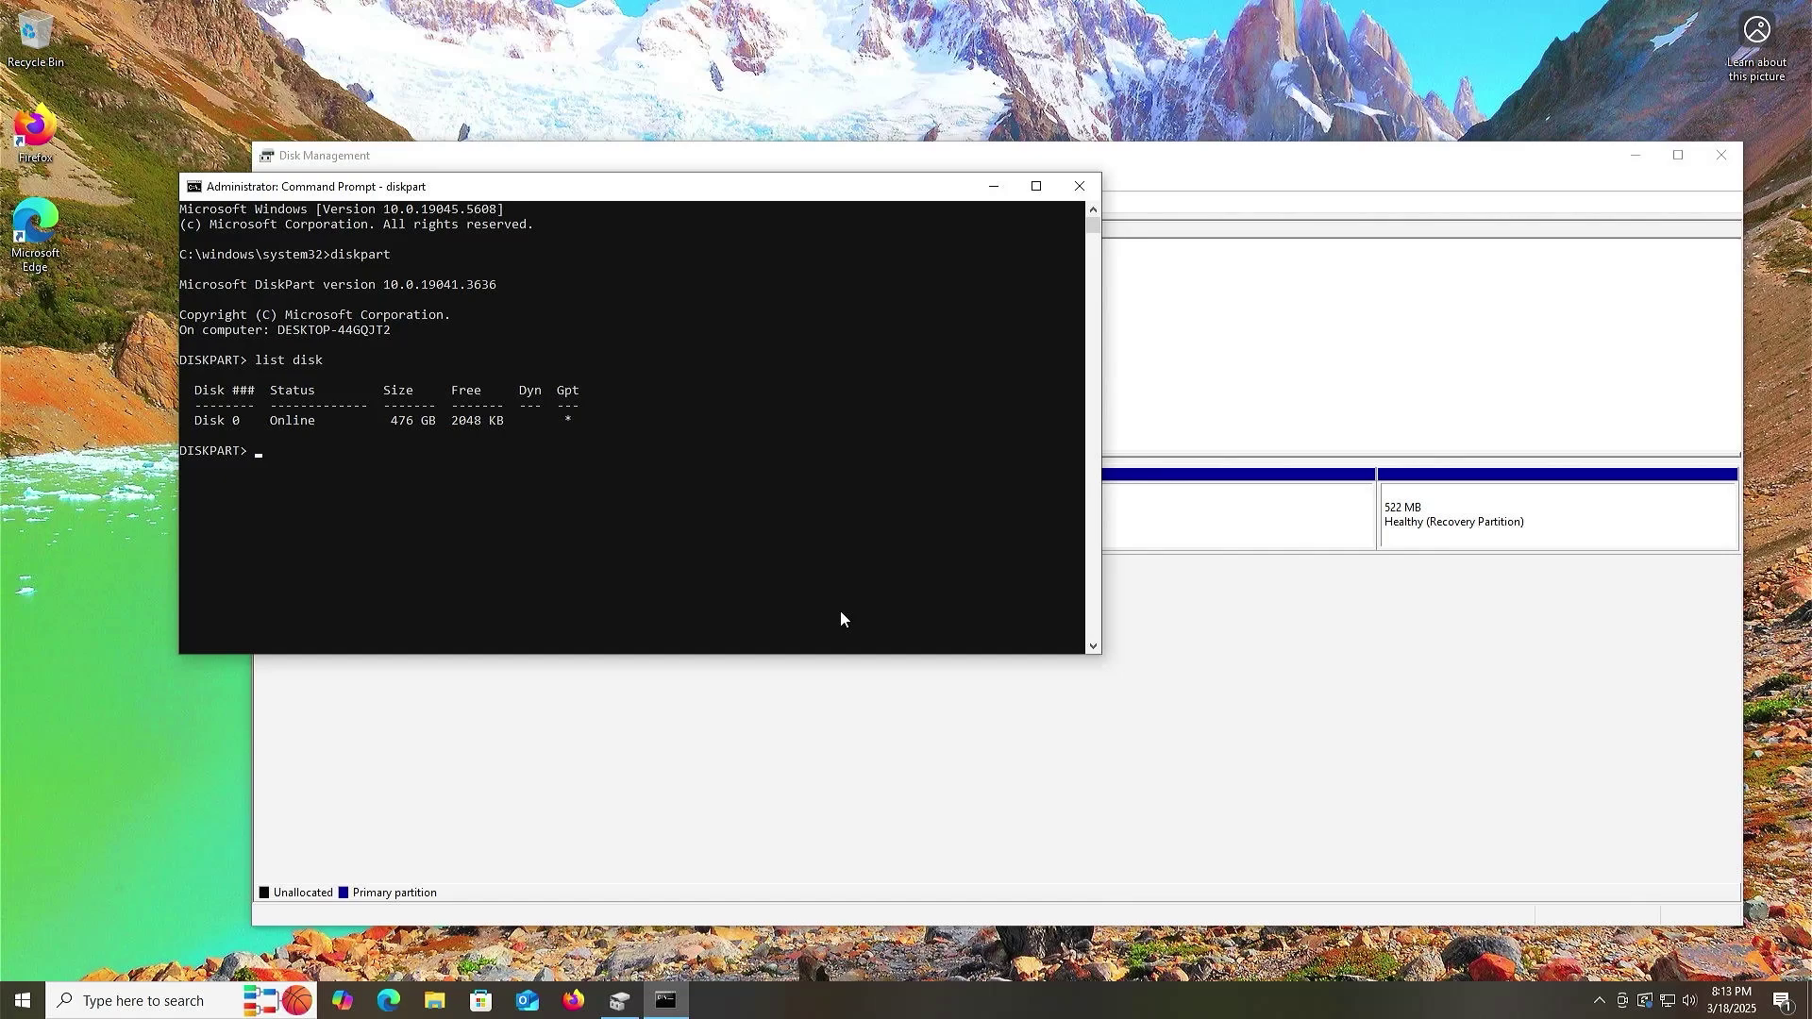
text(sel disk 0)
key(Return)
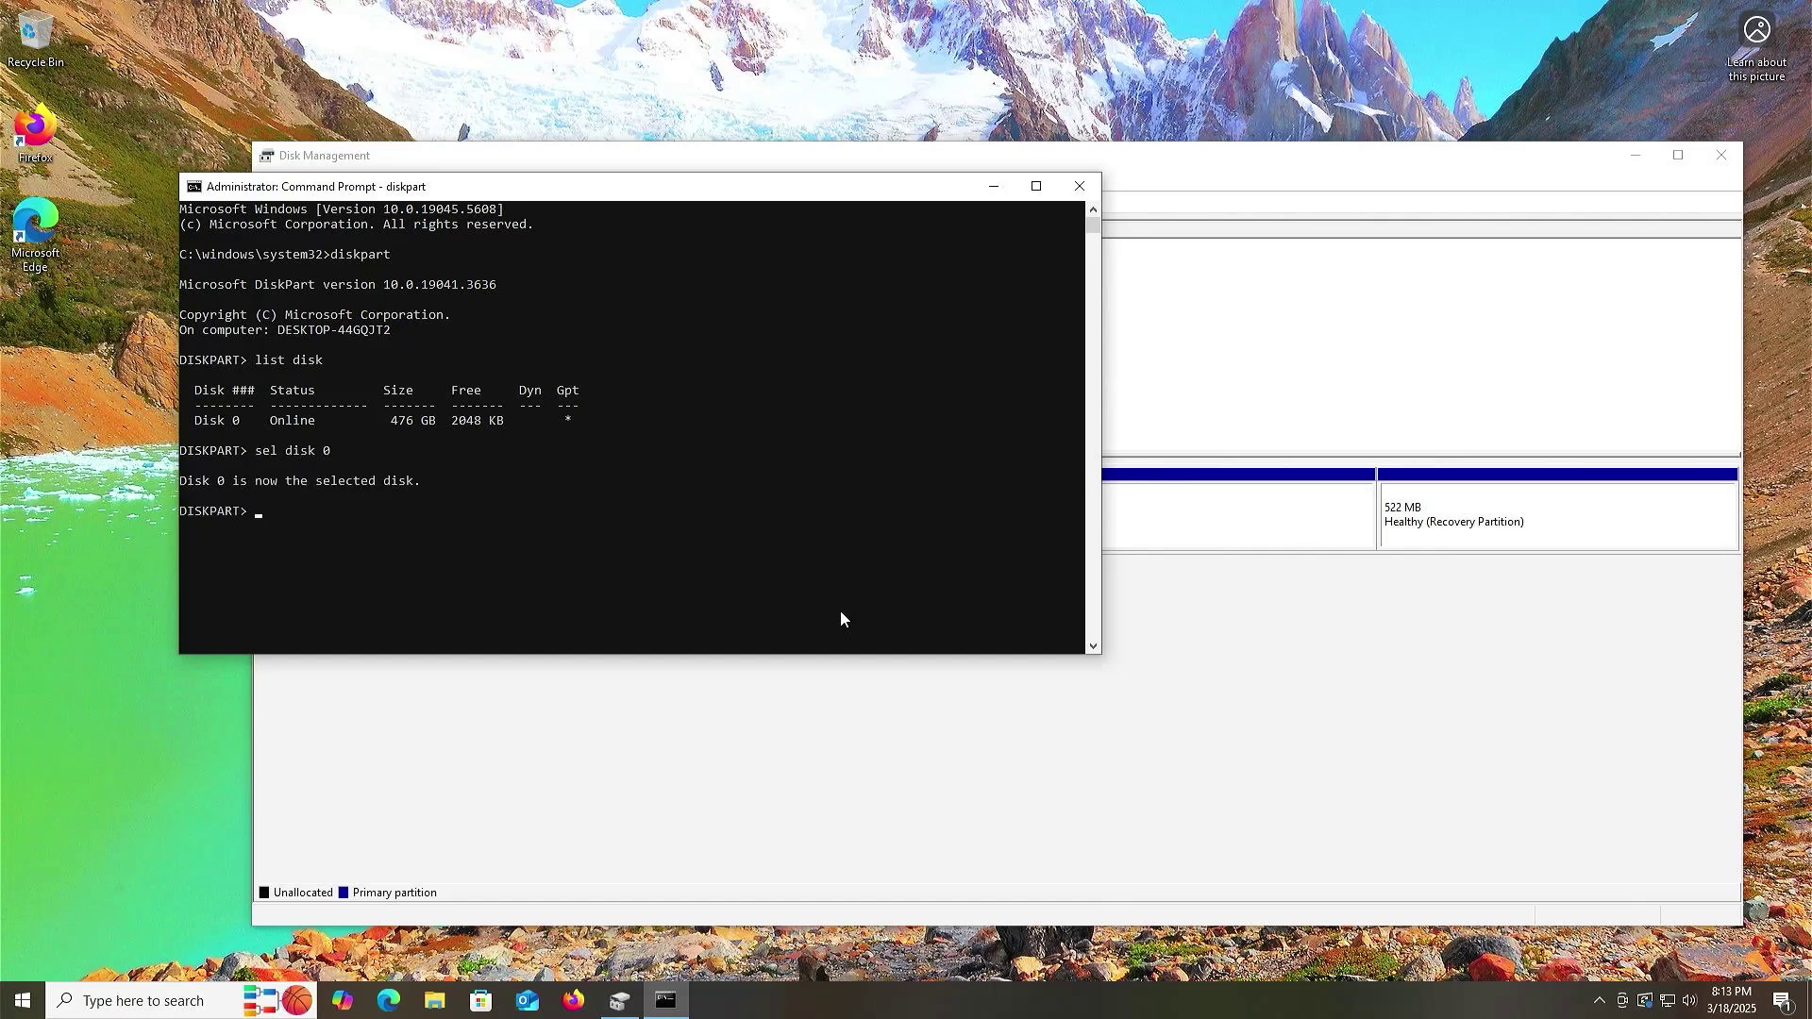
text(list part)
key(Return)
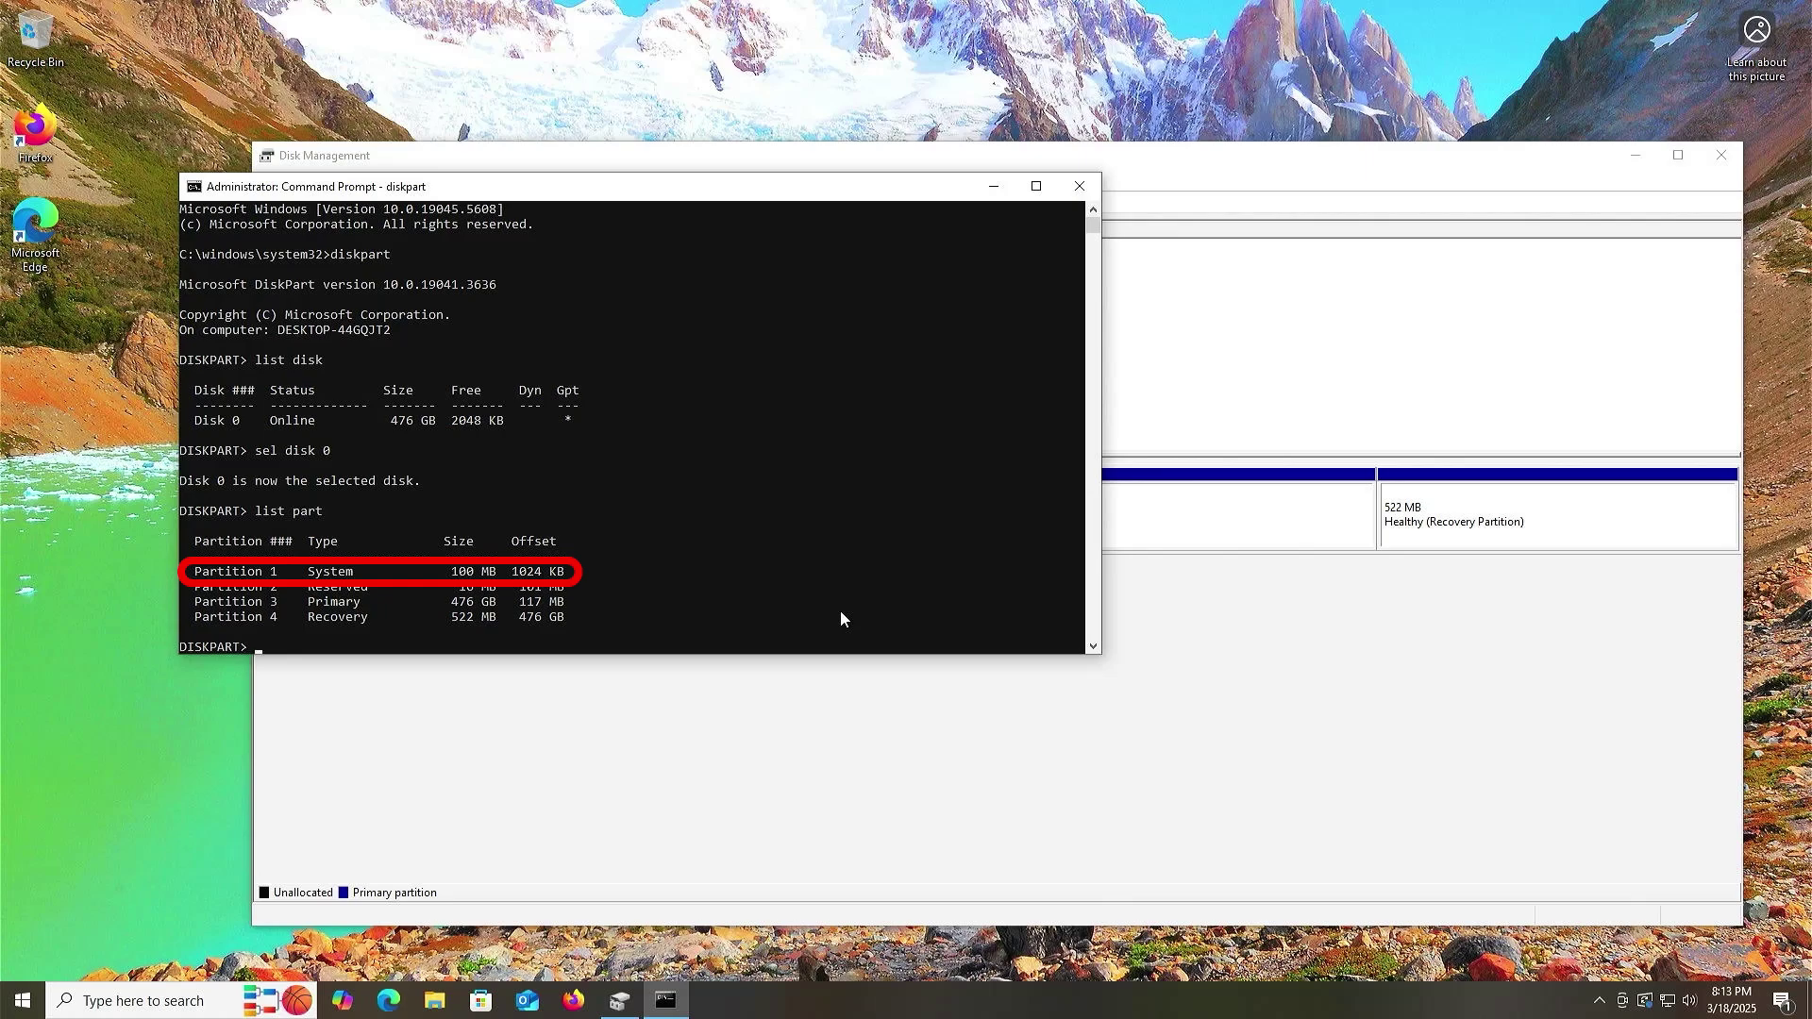
- Select partition 1, assign it letter Z after C fails, and exit DiskPart
text(sel part 1)
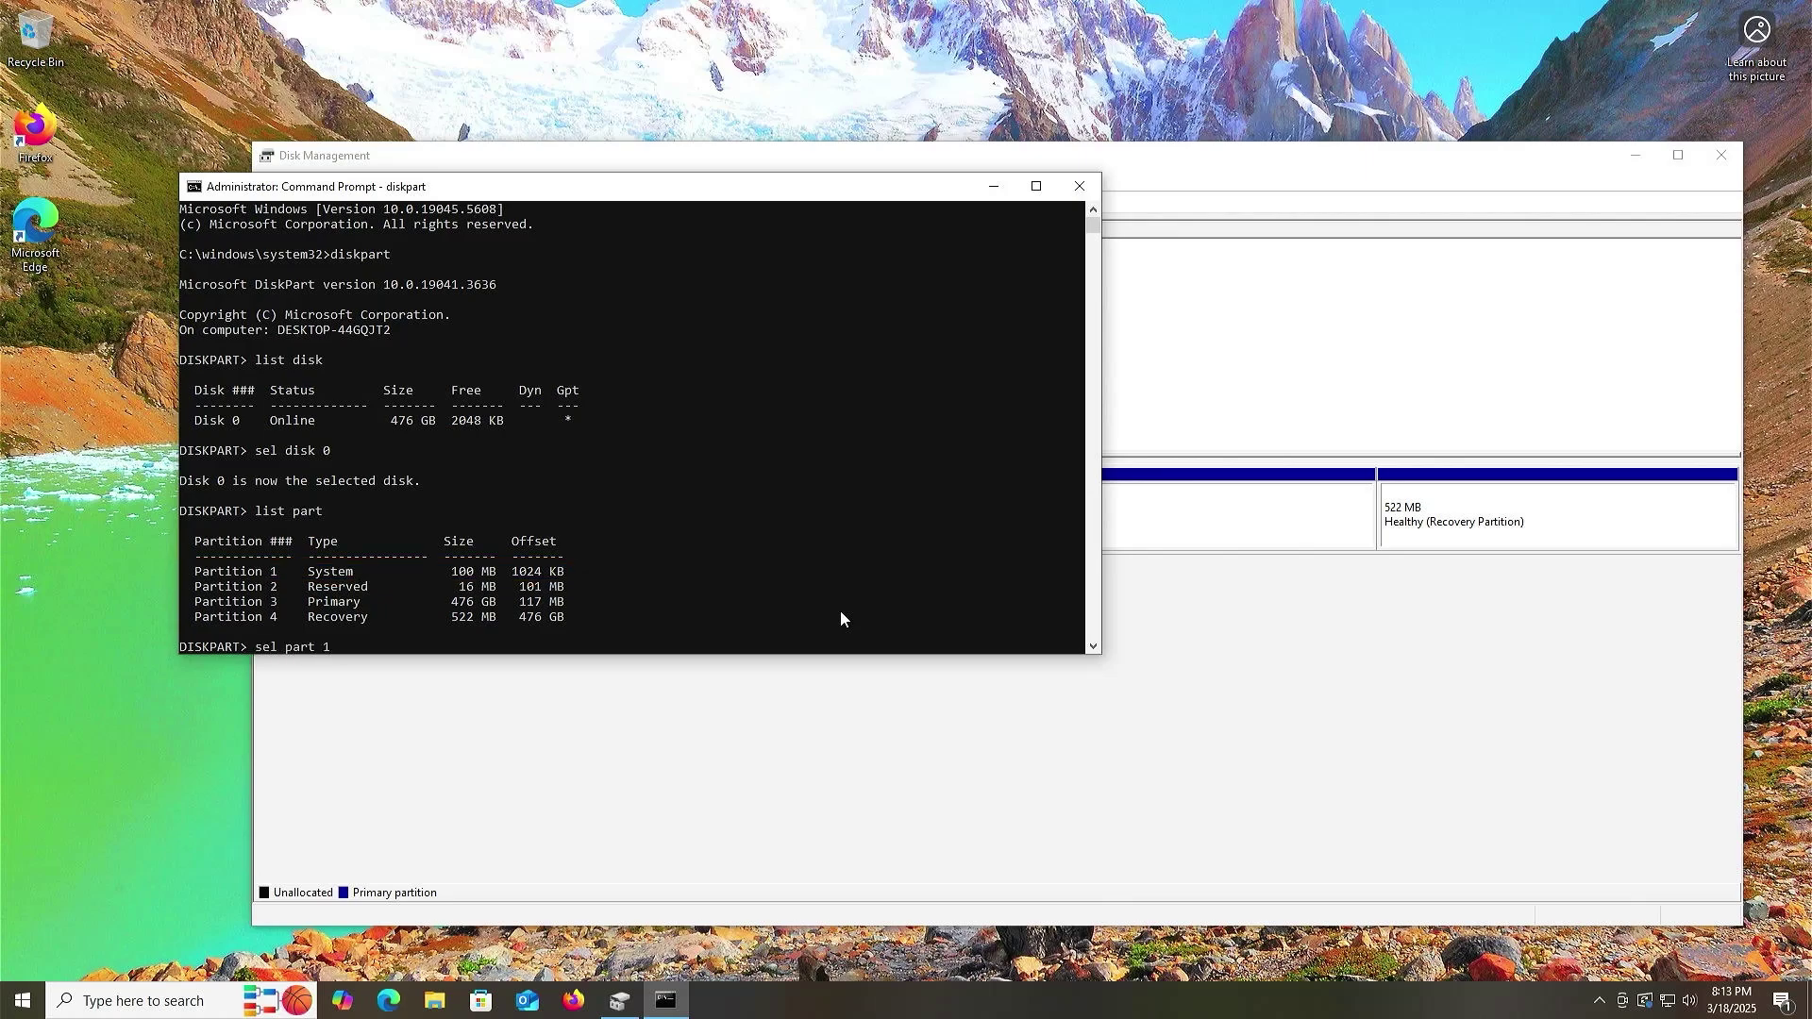
key(Return)
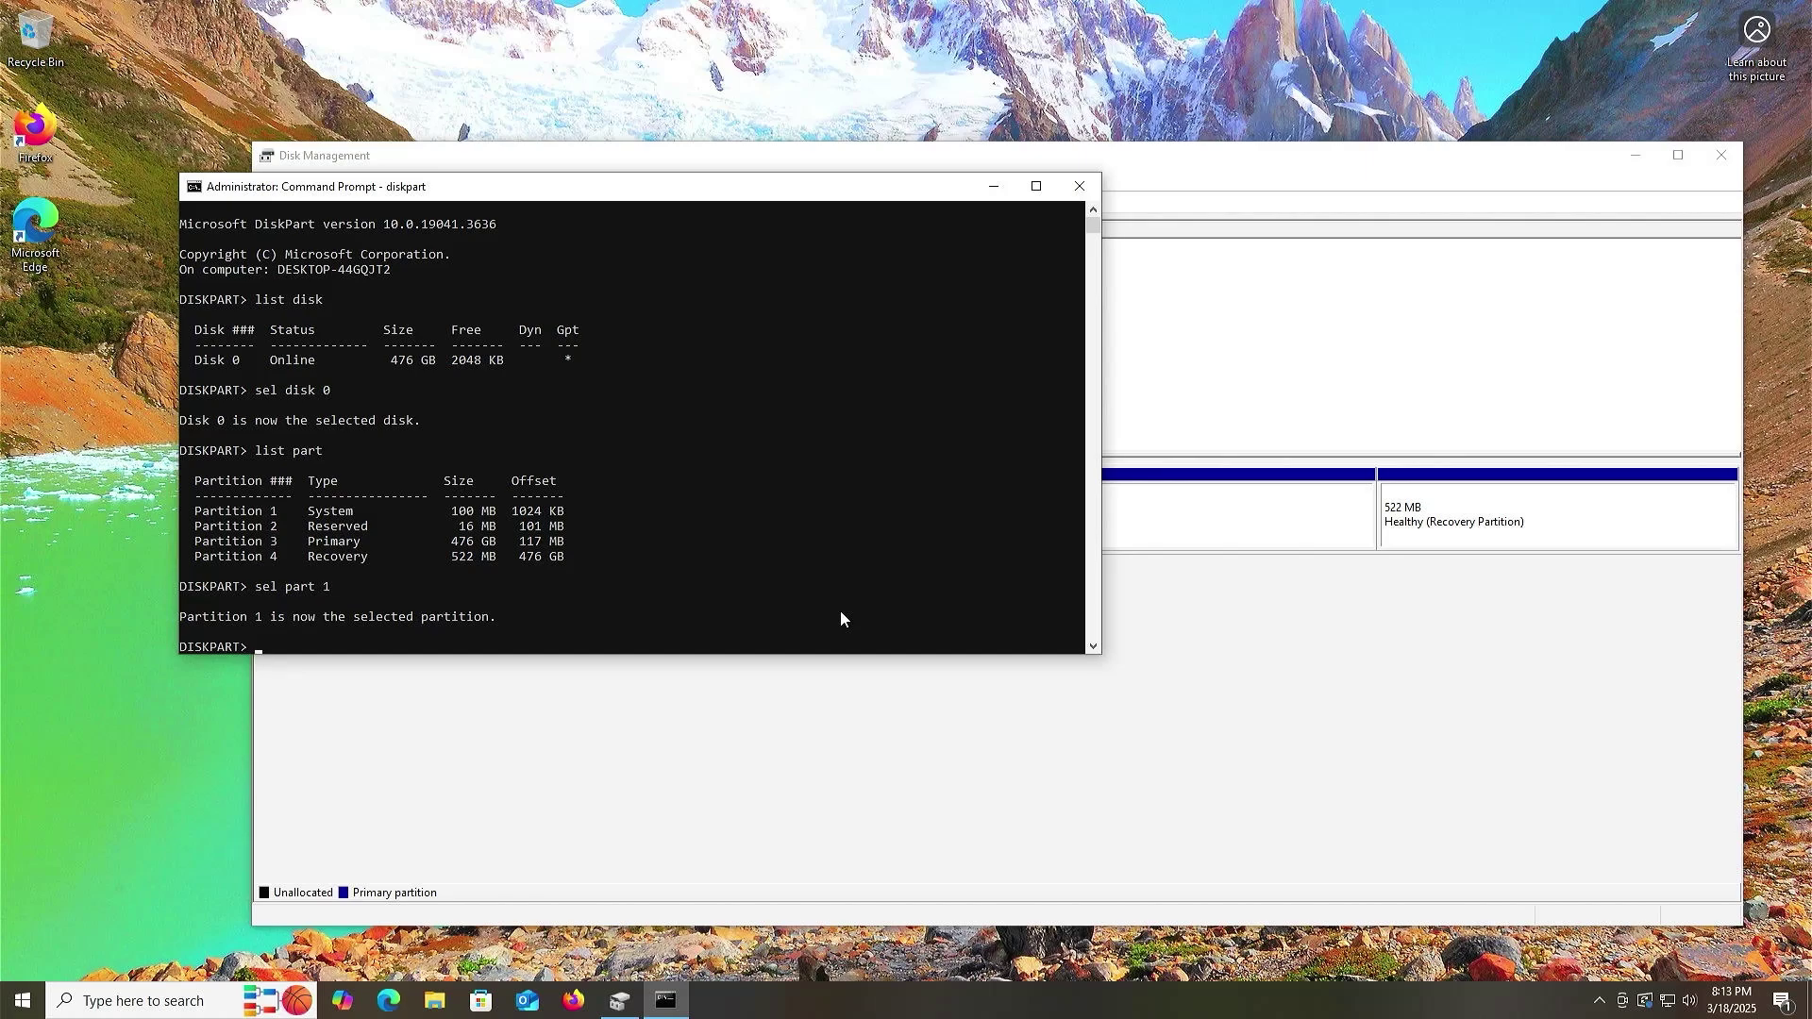
text(assign letter=C:)
key(Return)
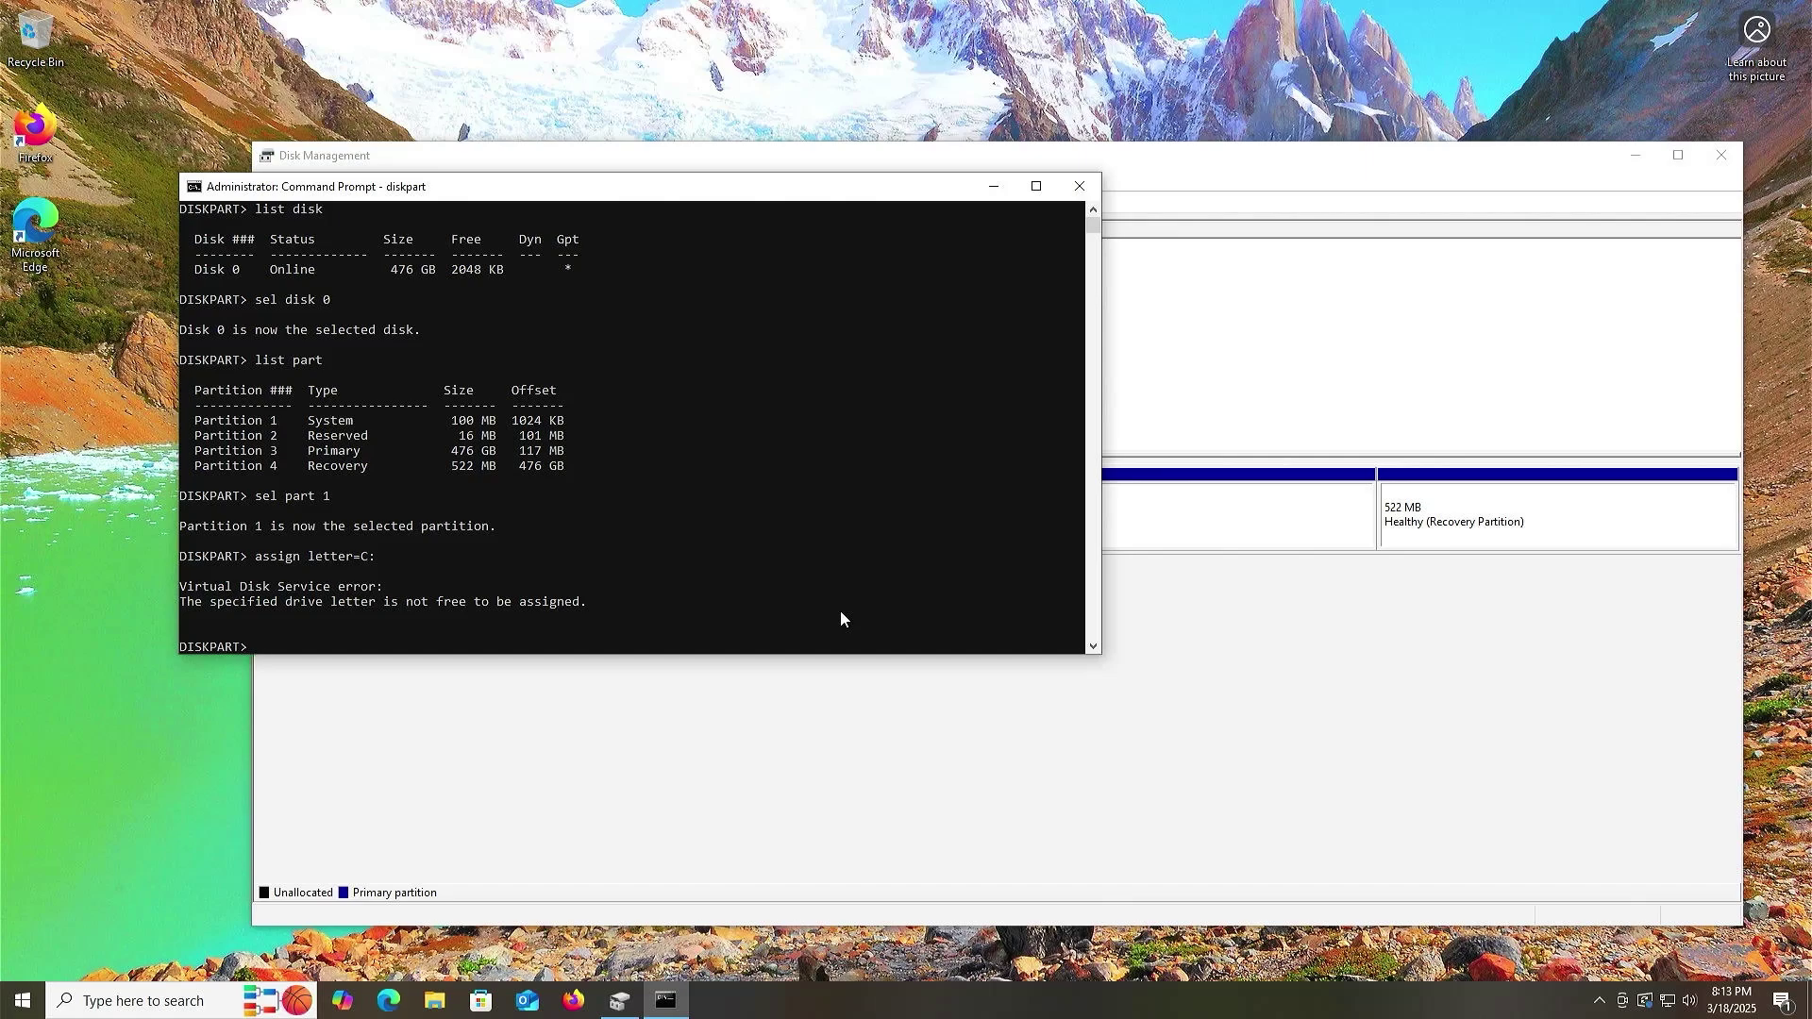
text(assign letter=Z:)
key(Return)
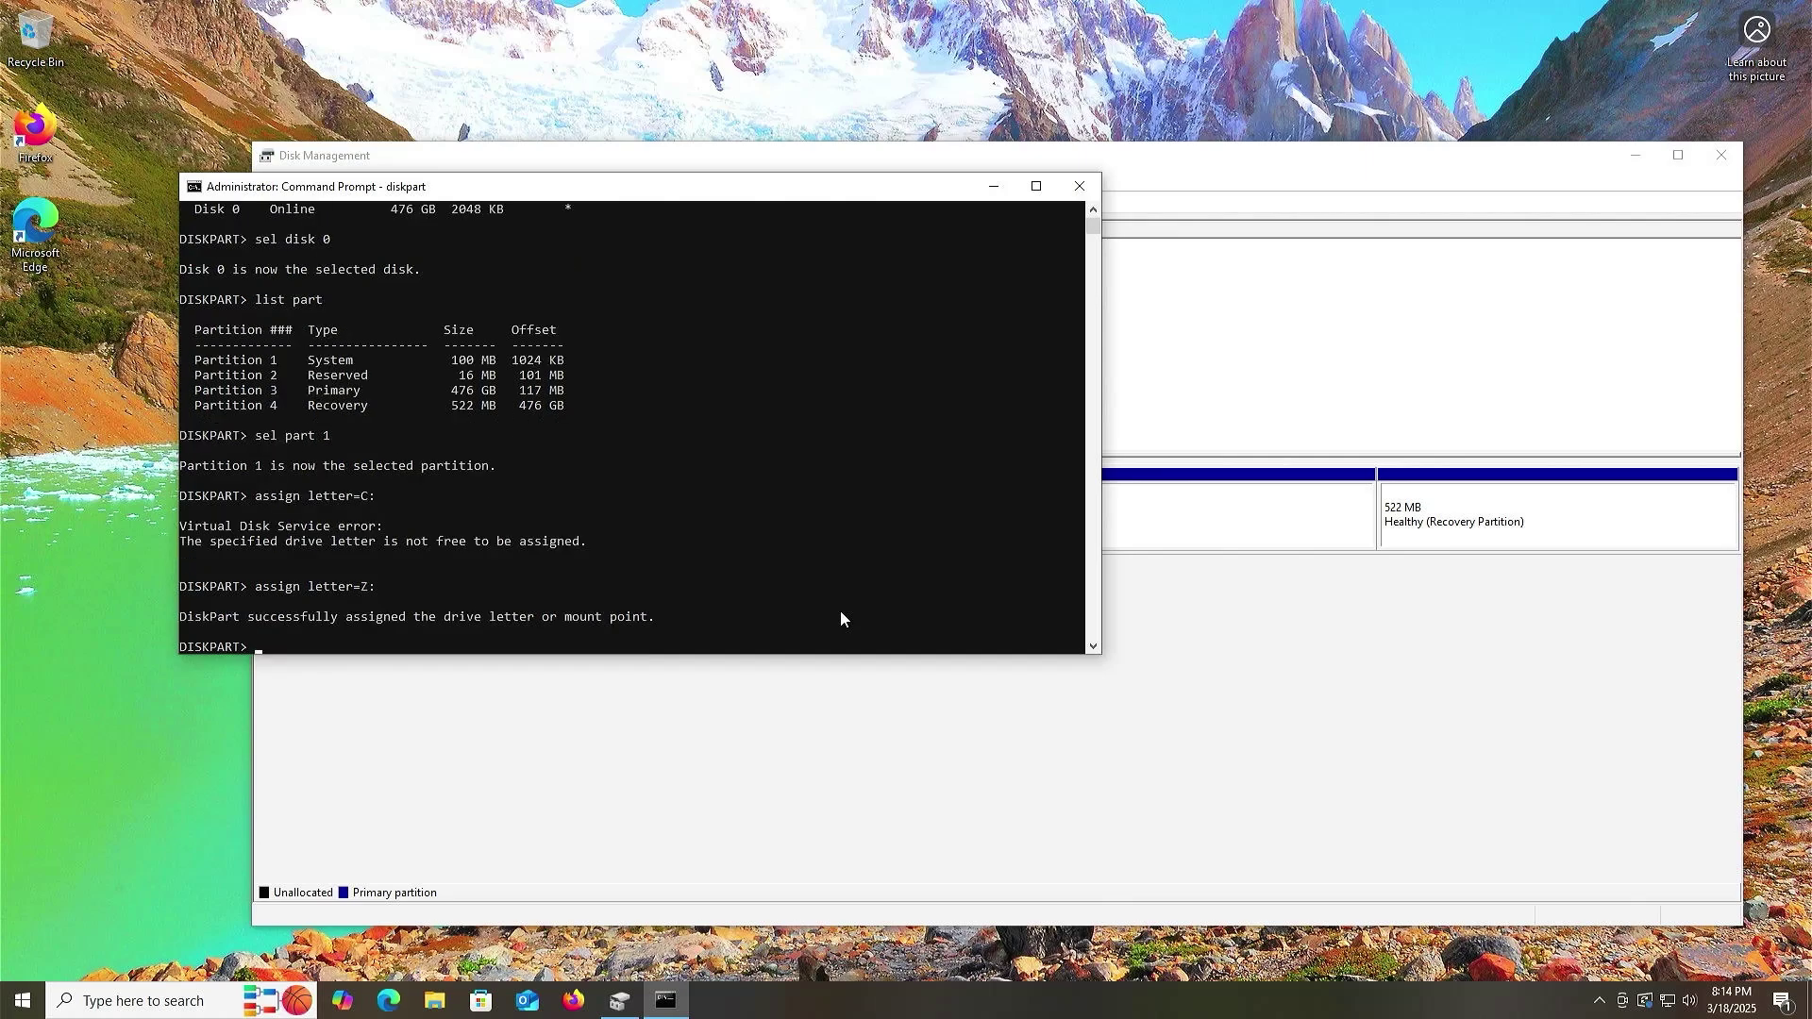
text(exit)
key(Return)
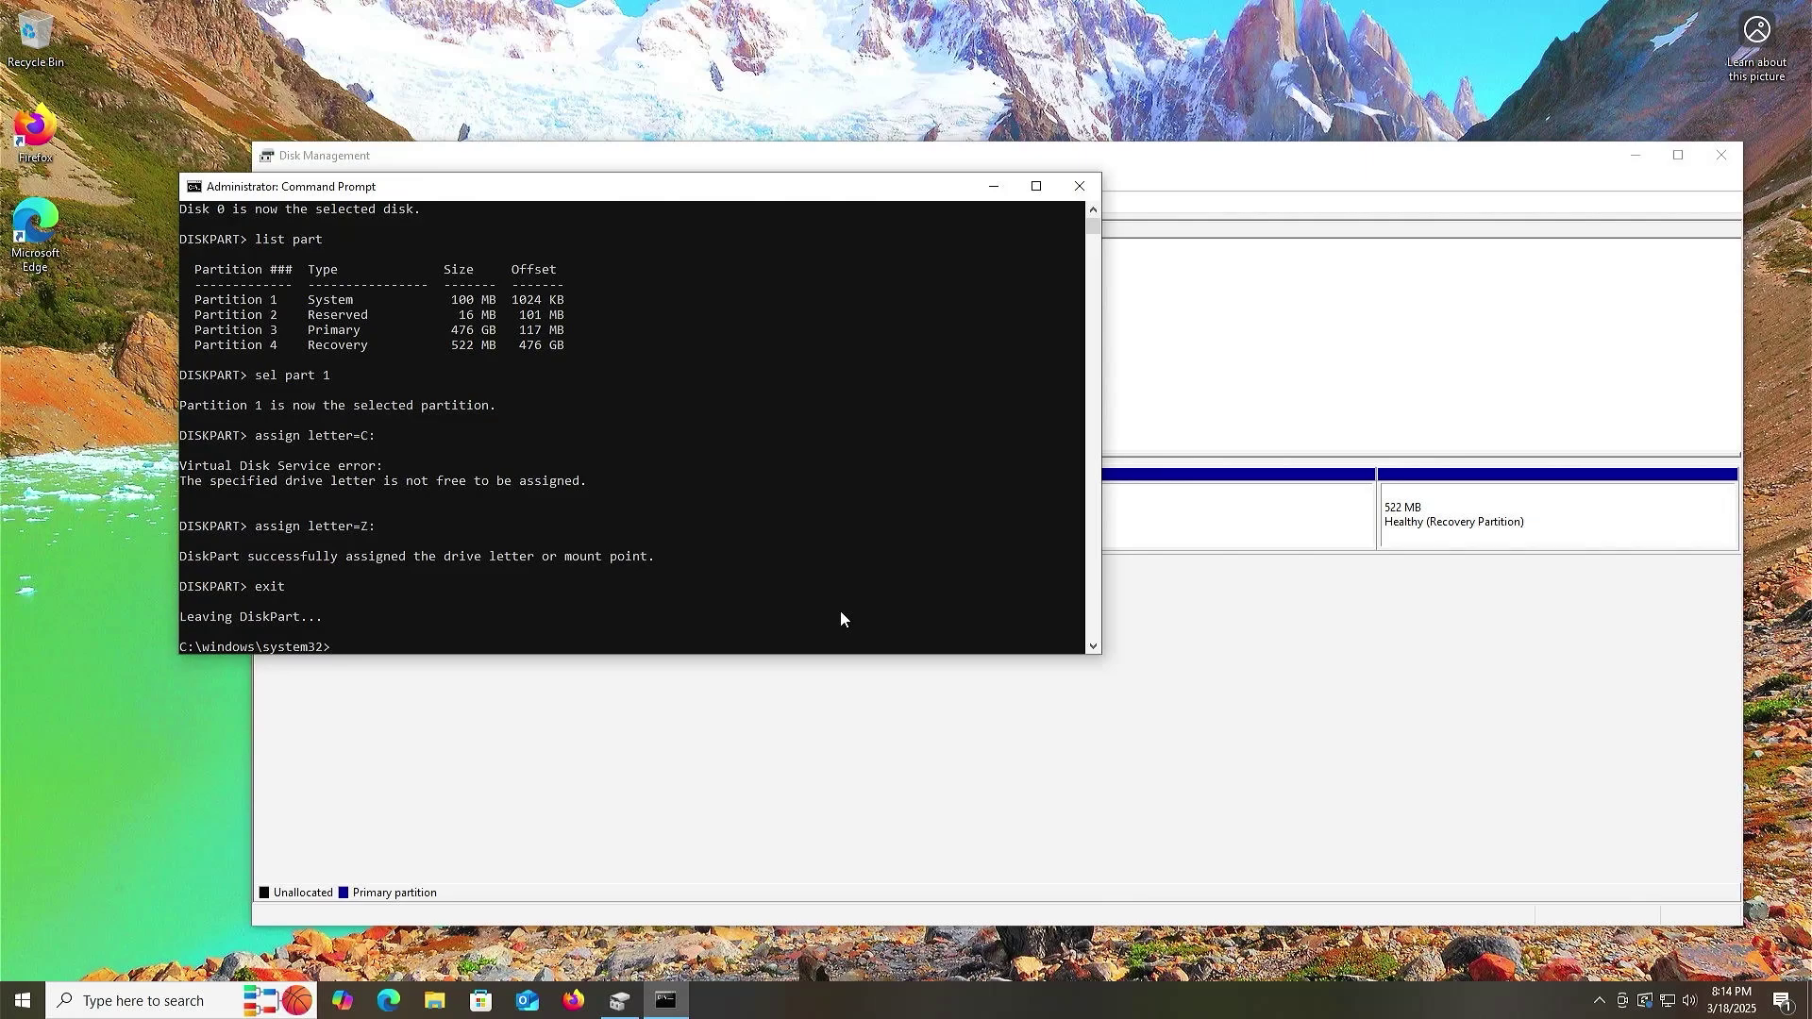
- Switch to drive Z: and list the contents of its root and the EFI folder
text(z:)
key(Return)
text(dir)
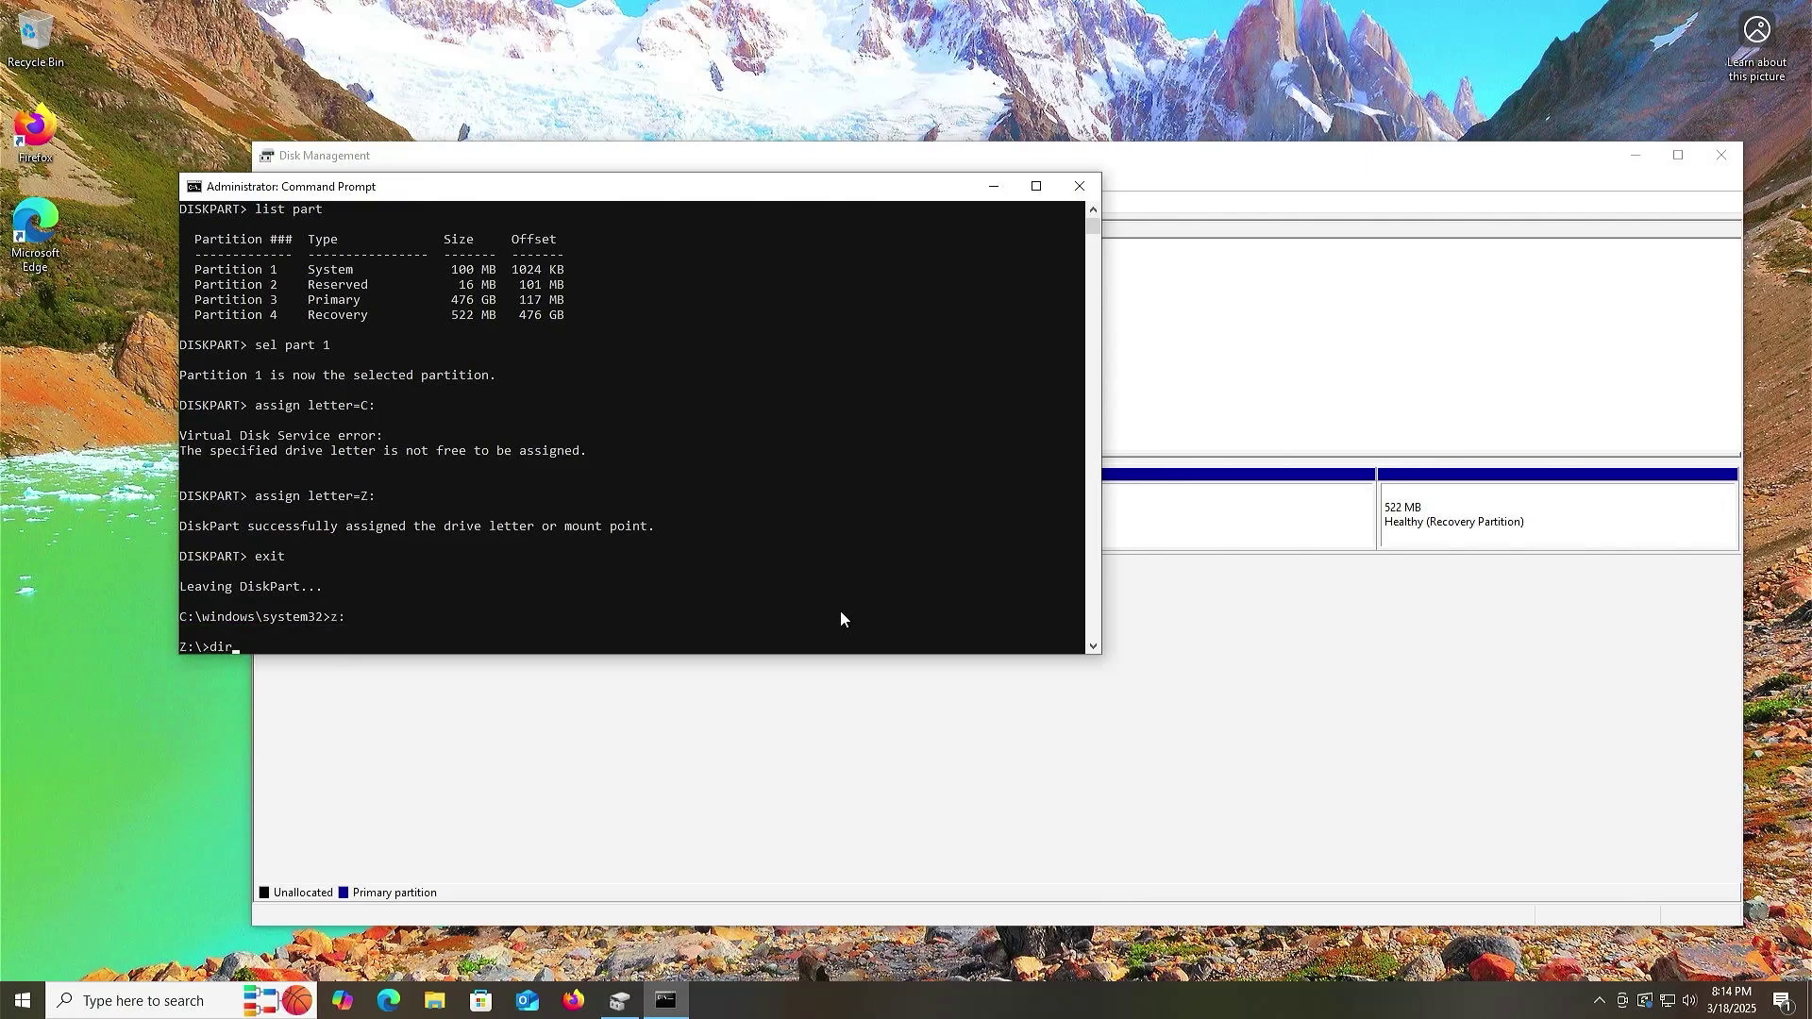
key(Return)
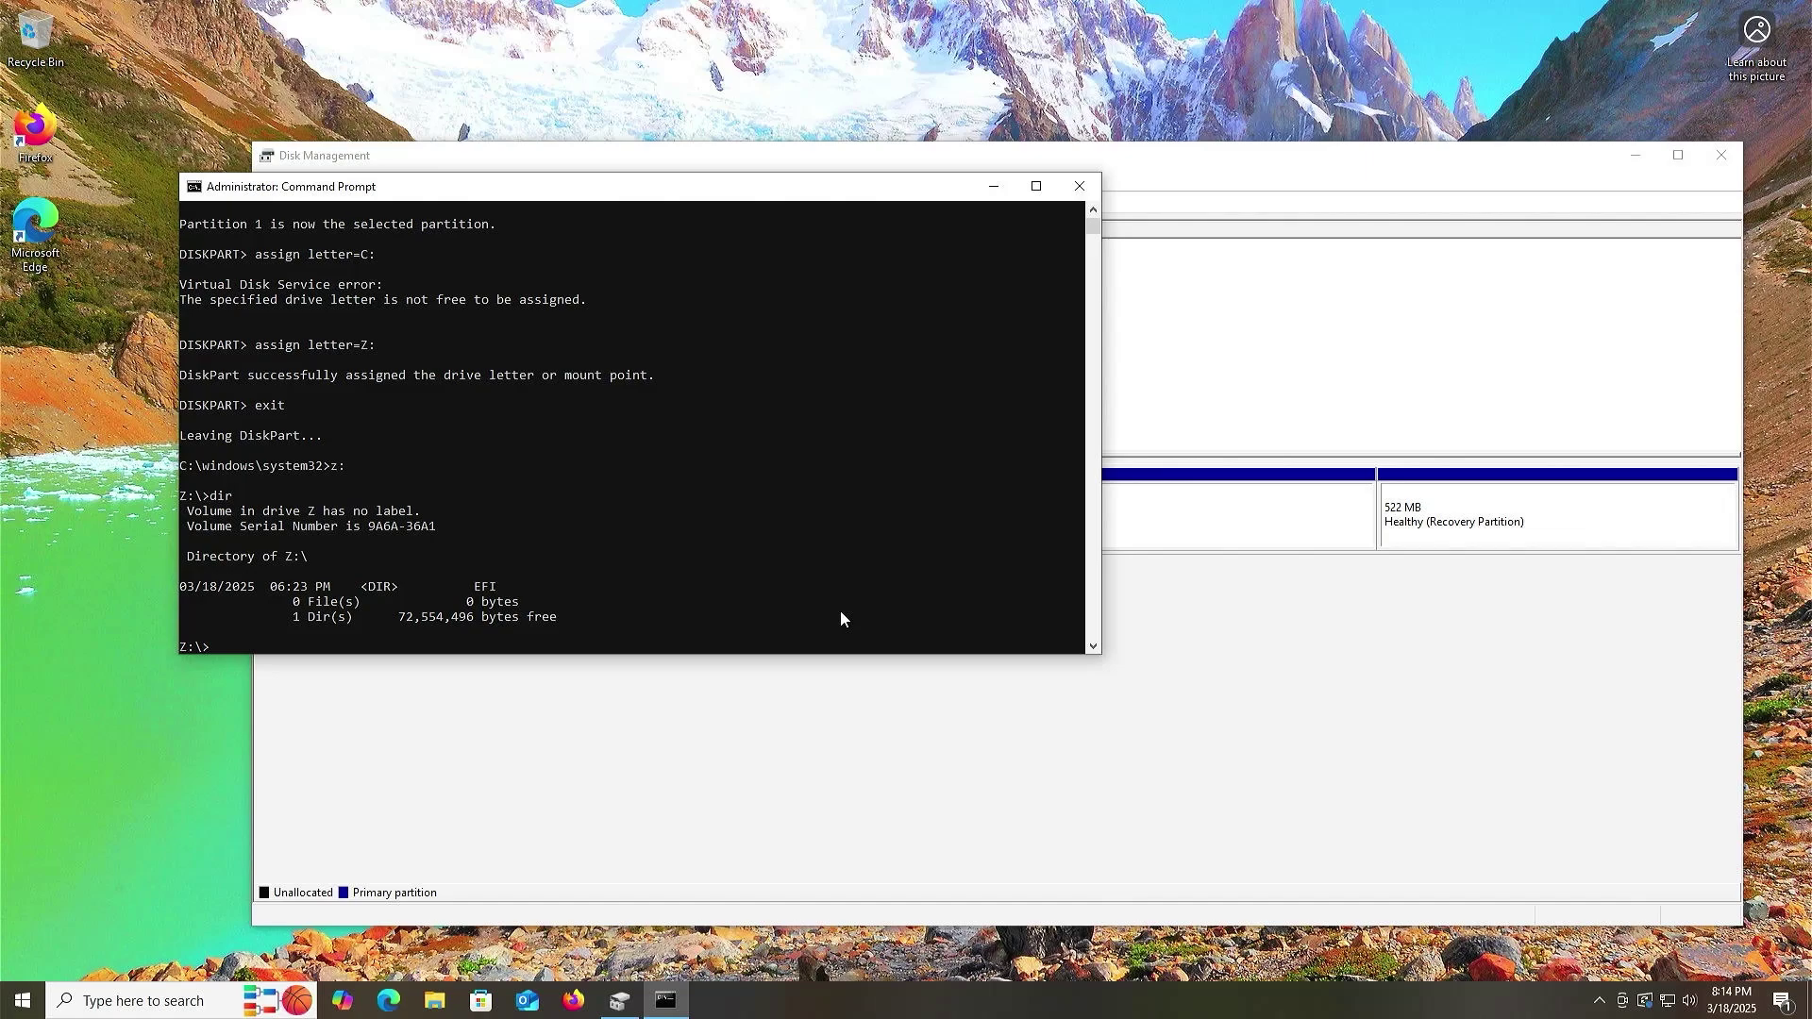
text(cd EFI)
key(Return)
text(dir)
key(Return)
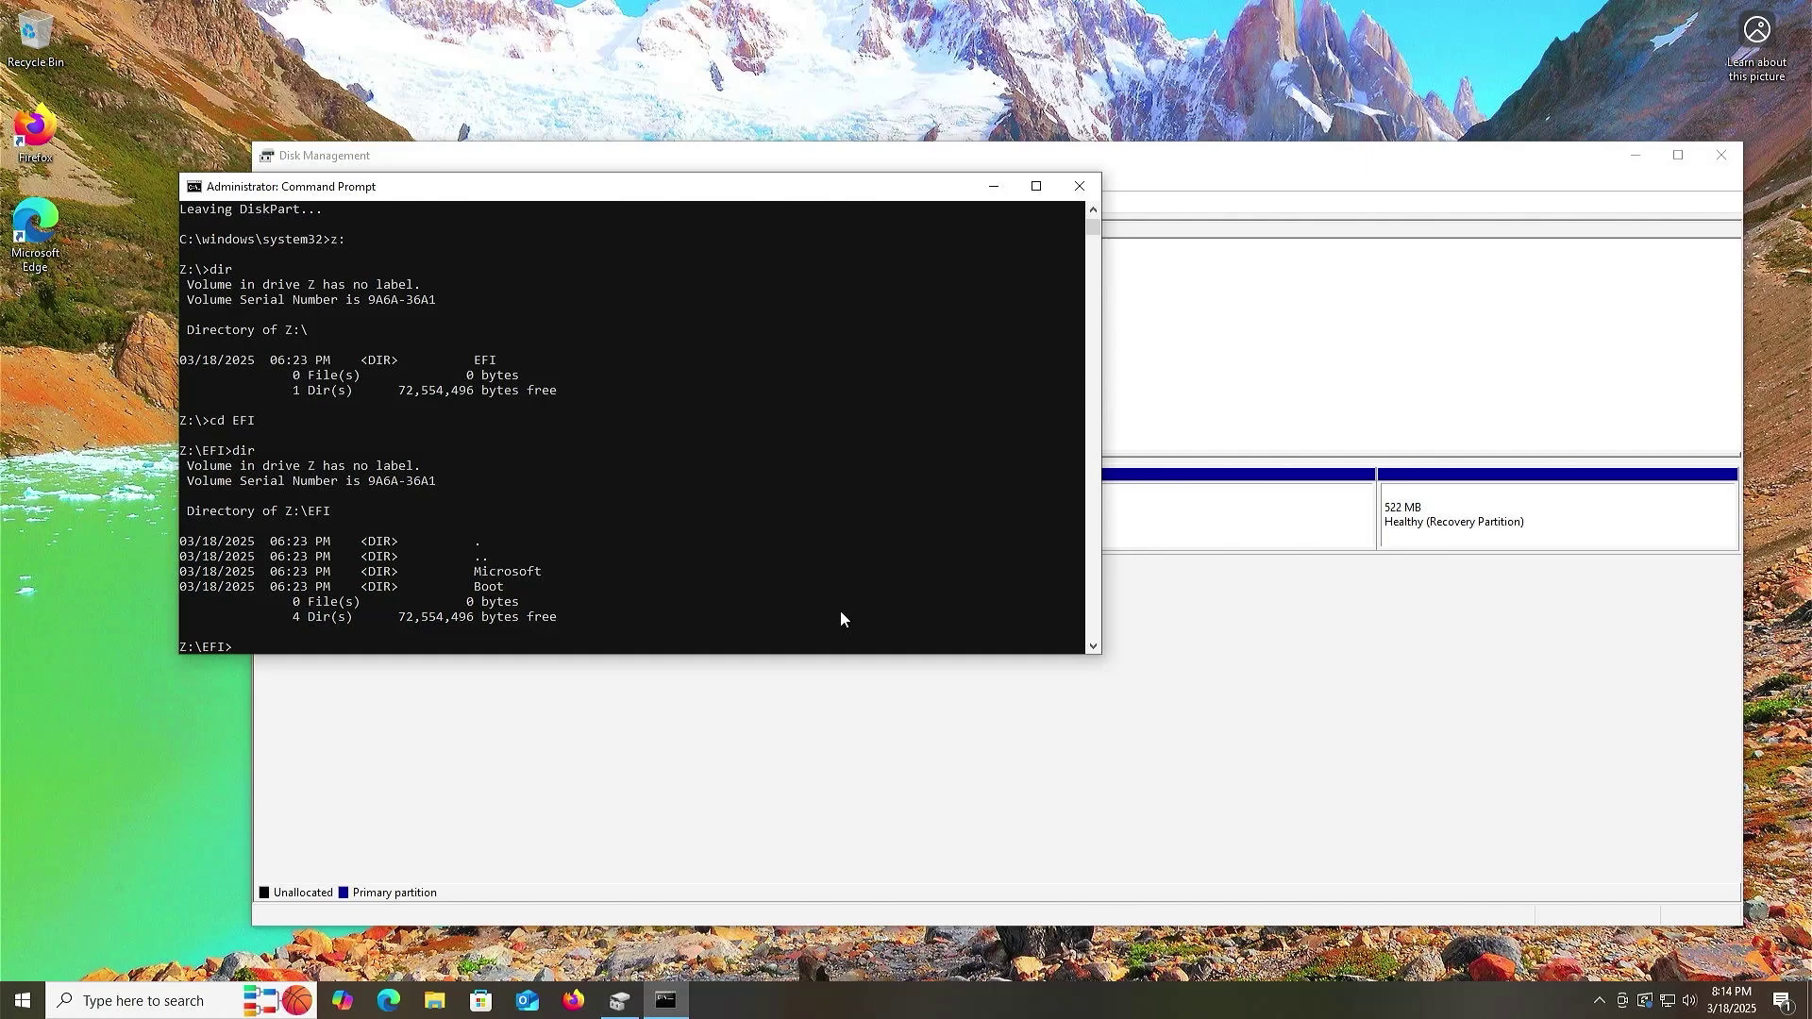
- Enter EFI\Microsoft, then Boot, listing each folder's contents with dir
text(cd Microsoft)
key(Return)
text(dir)
key(Return)
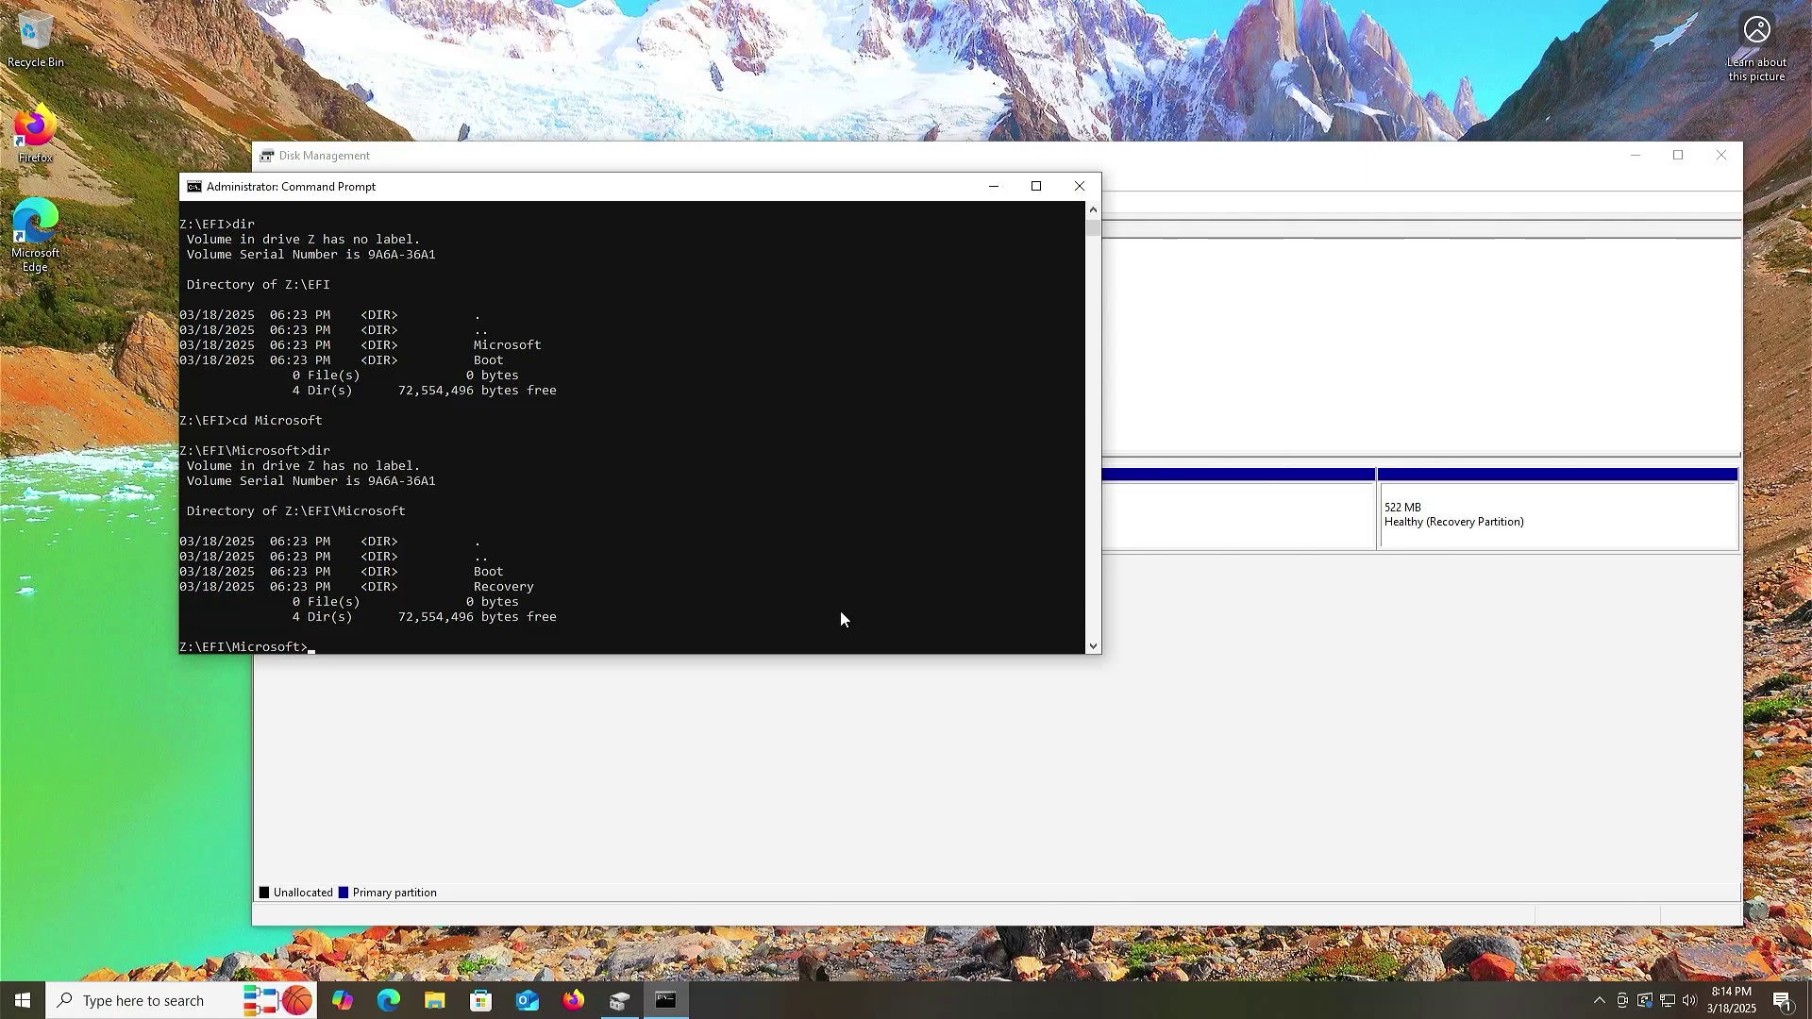
text(cd Boot)
key(Return)
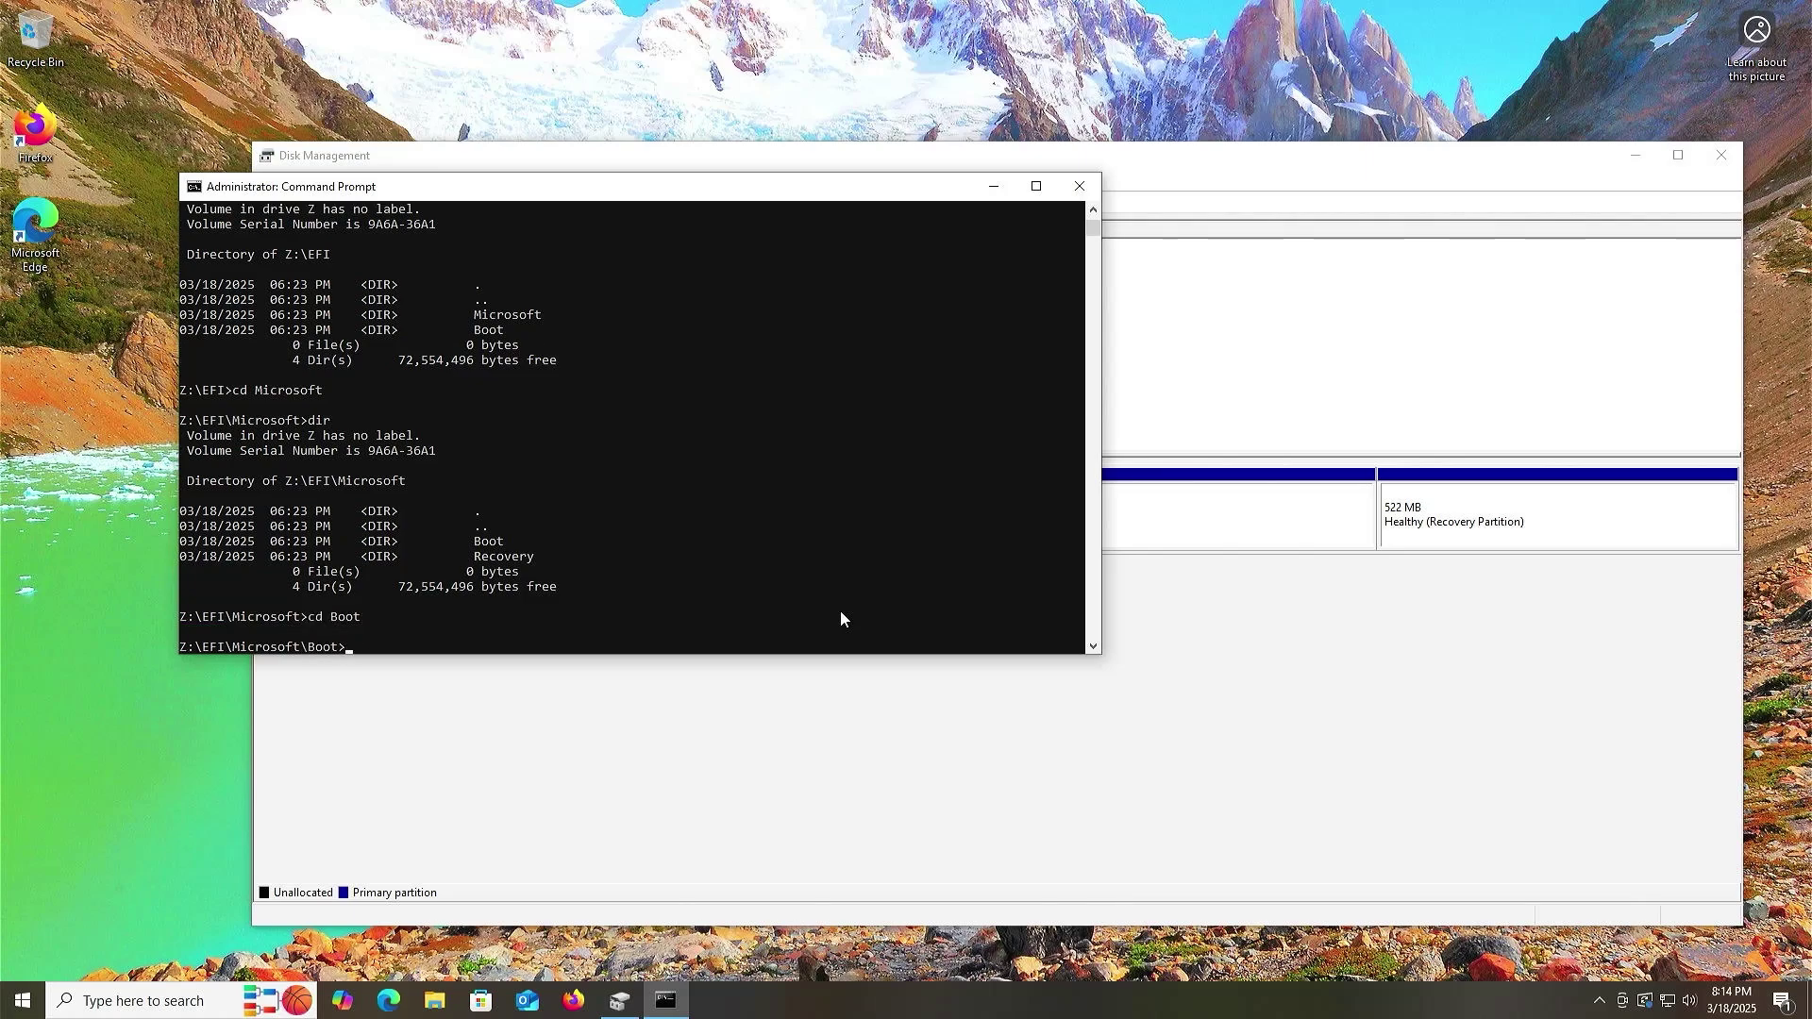
text(dir)
key(Return)
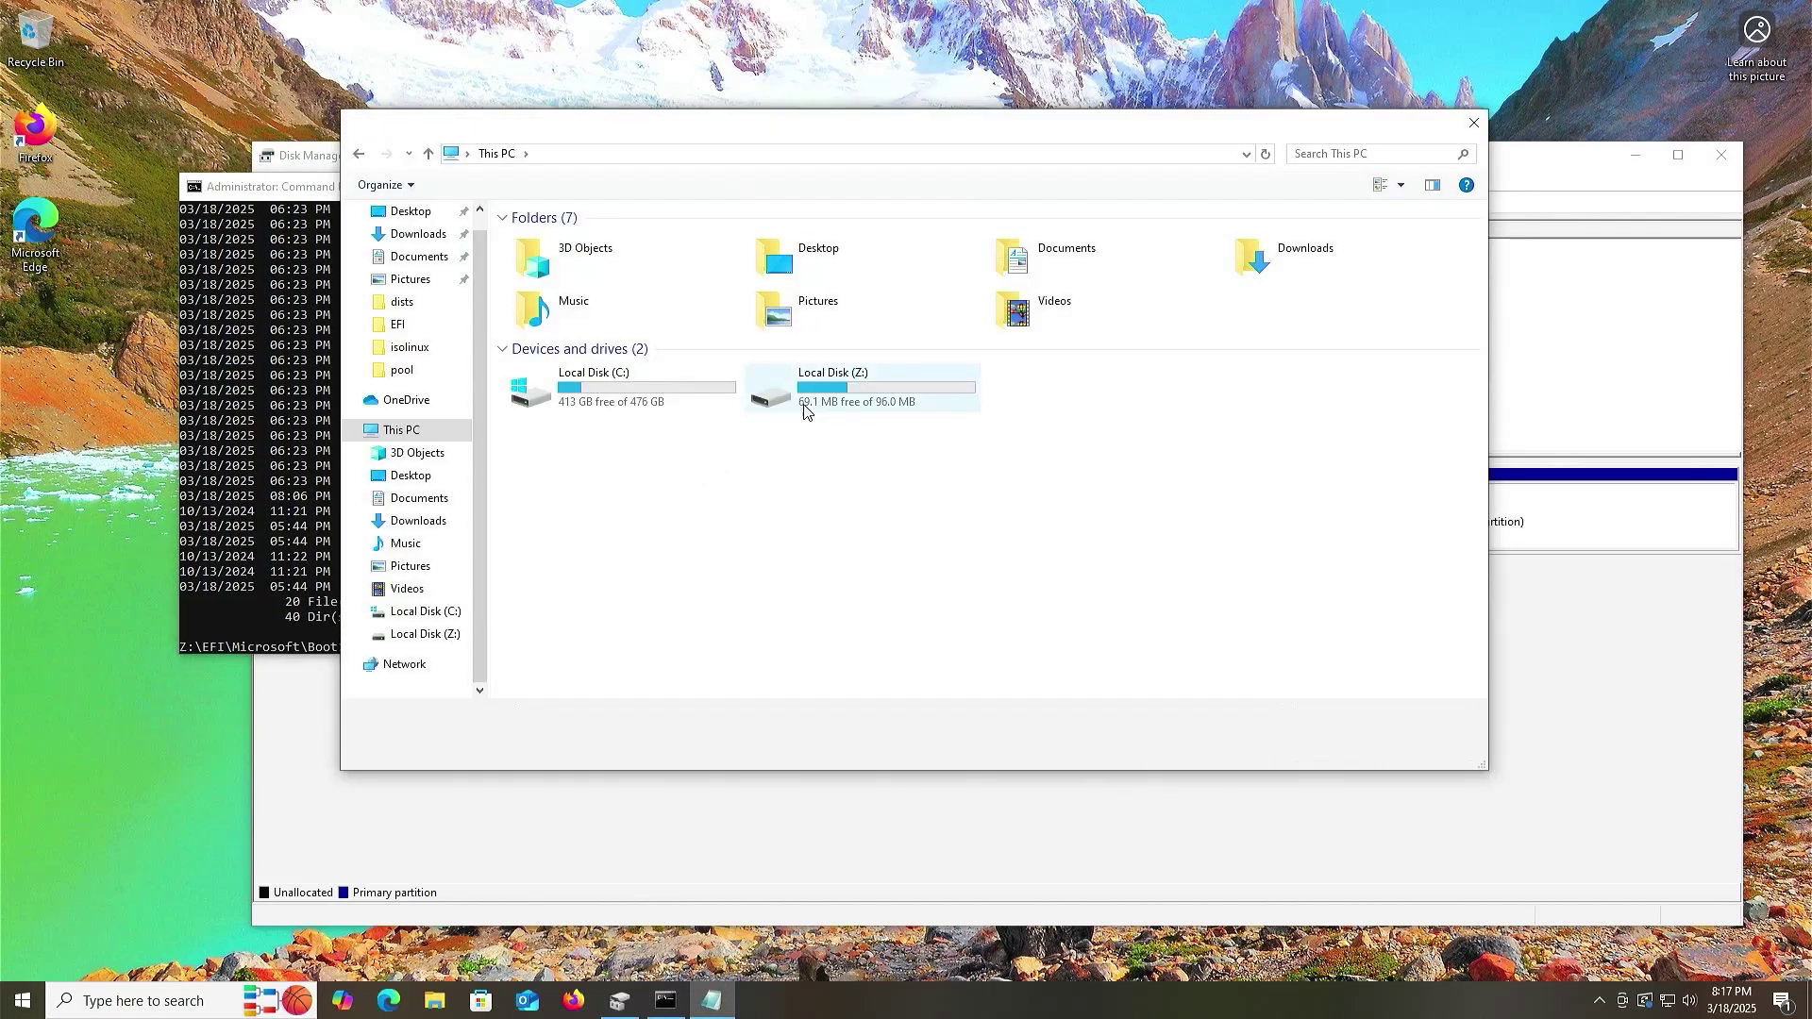
- Open Local Disk (Z:)\EFI\Microsoft\Boot in File Explorer
double_click(817, 396)
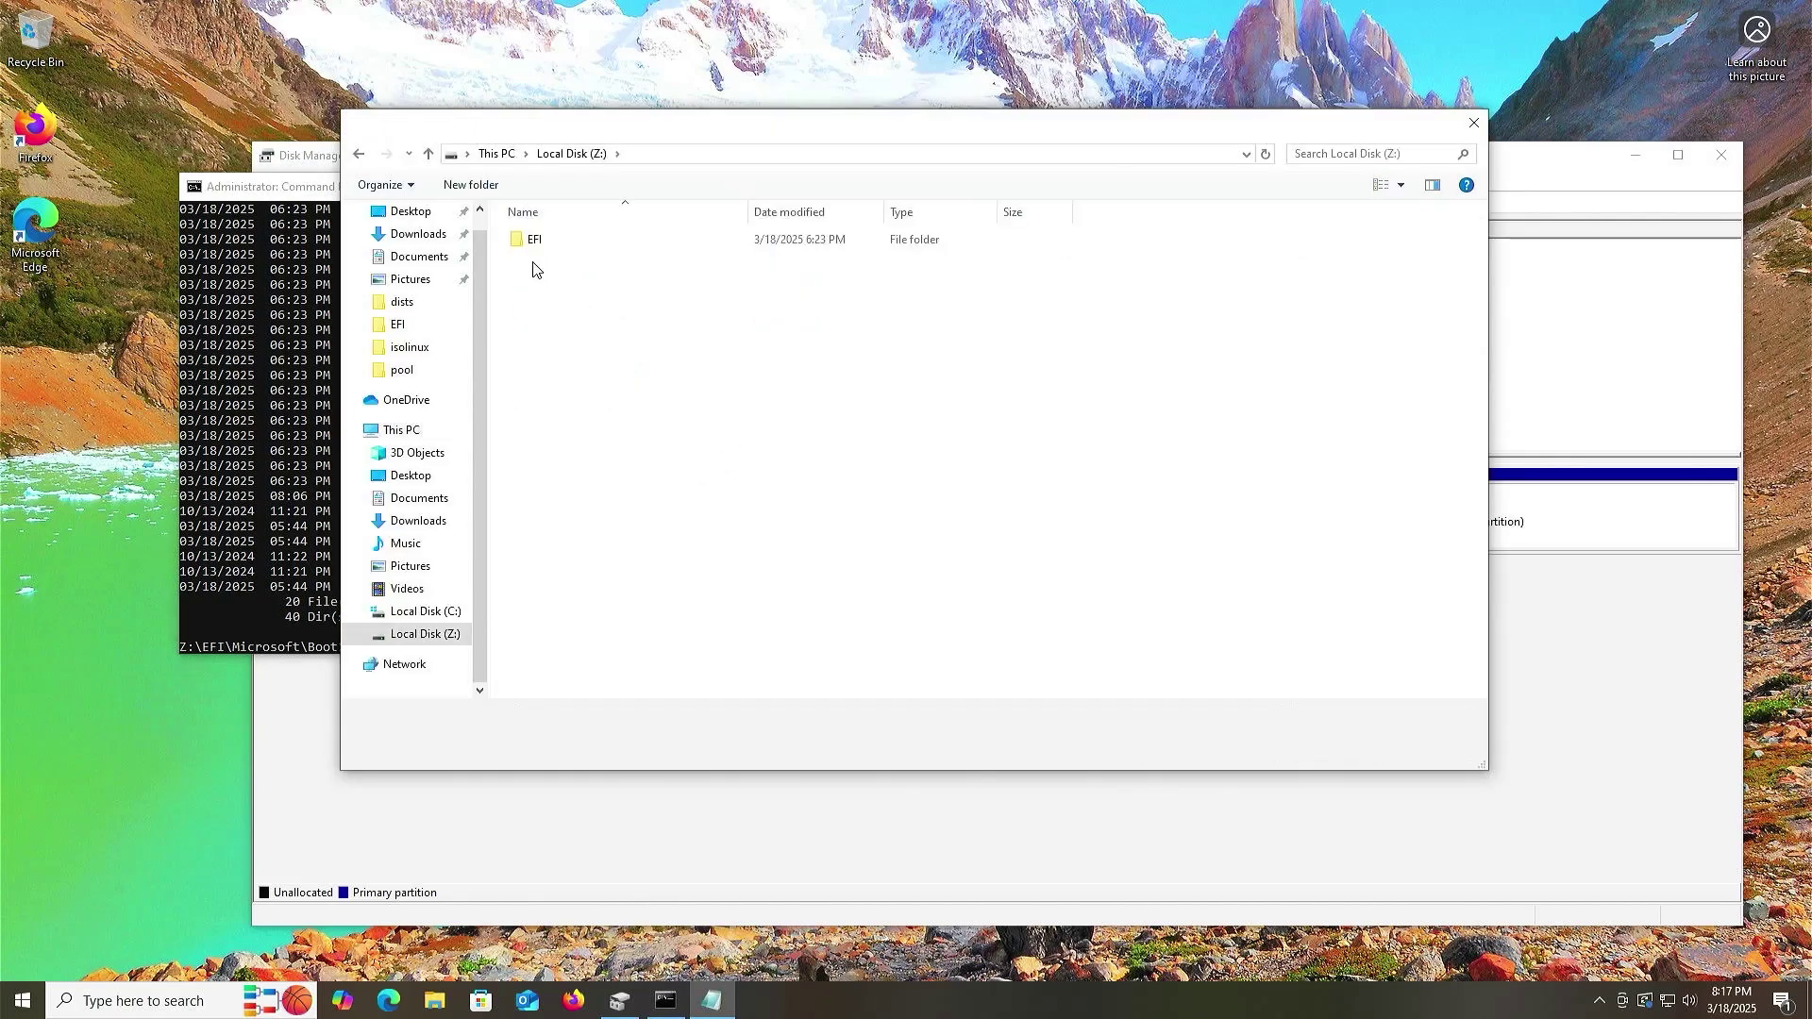
double_click(534, 242)
click(546, 268)
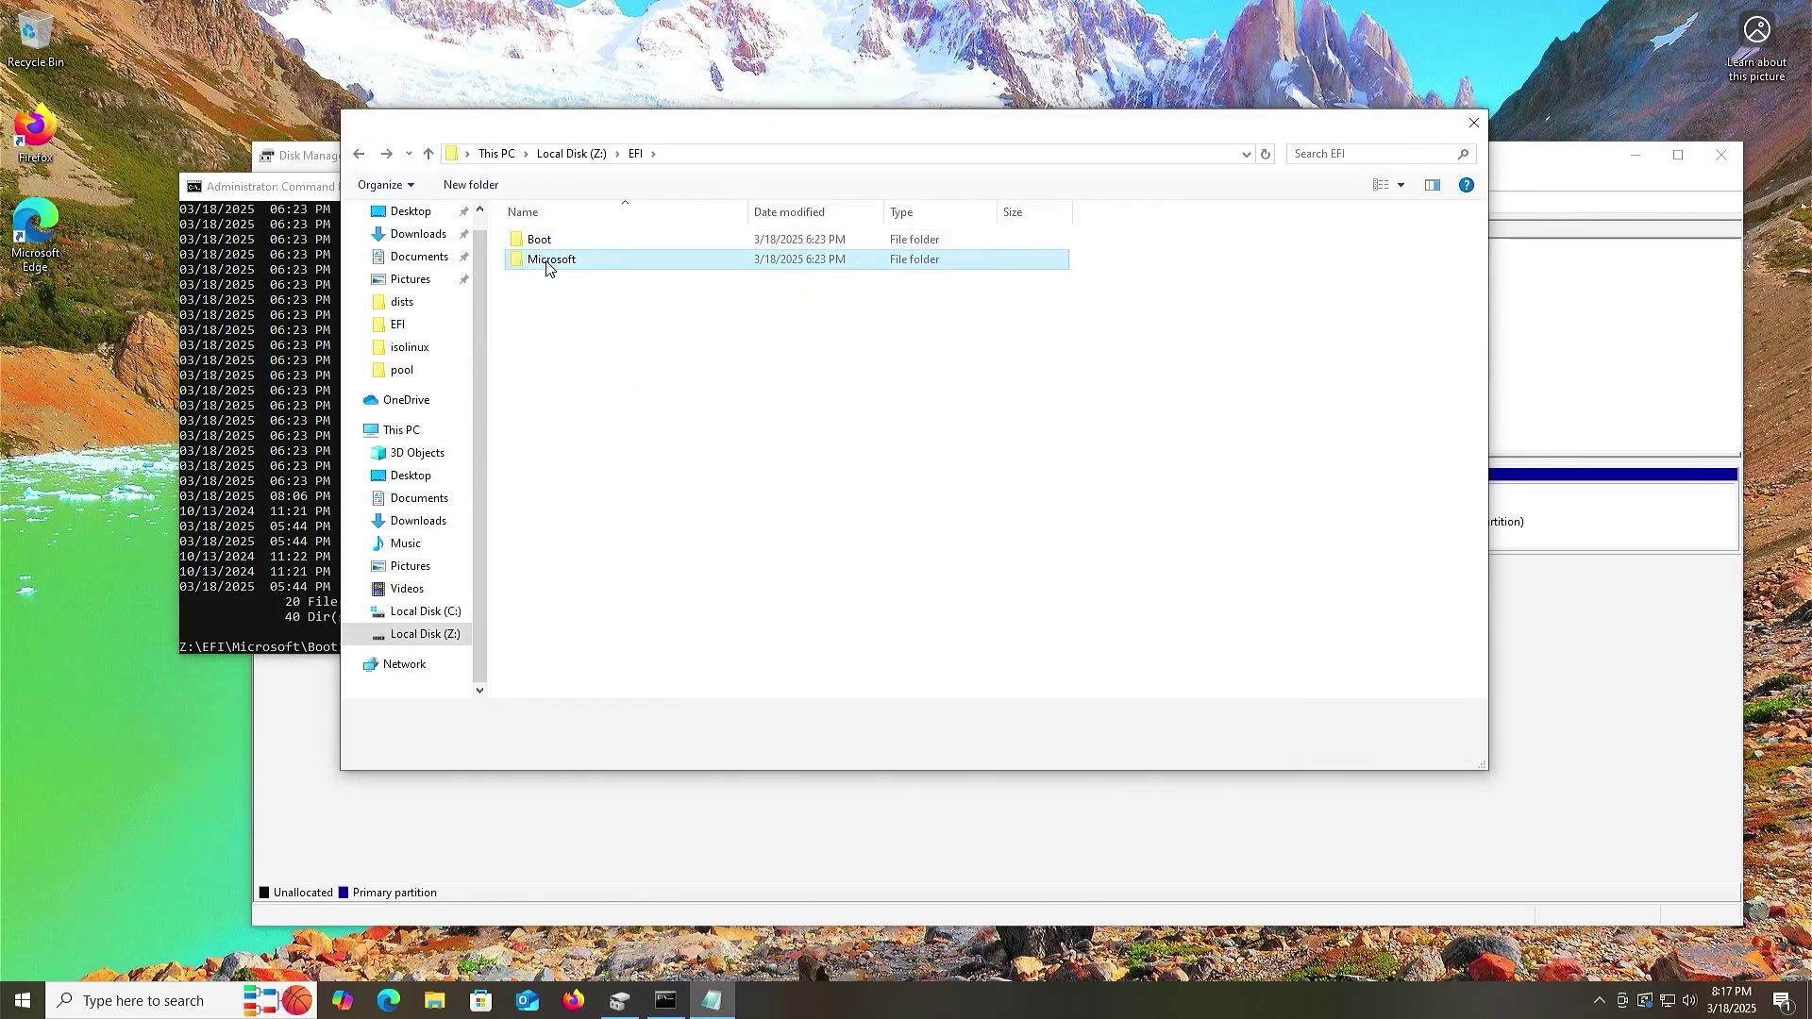
double_click(546, 268)
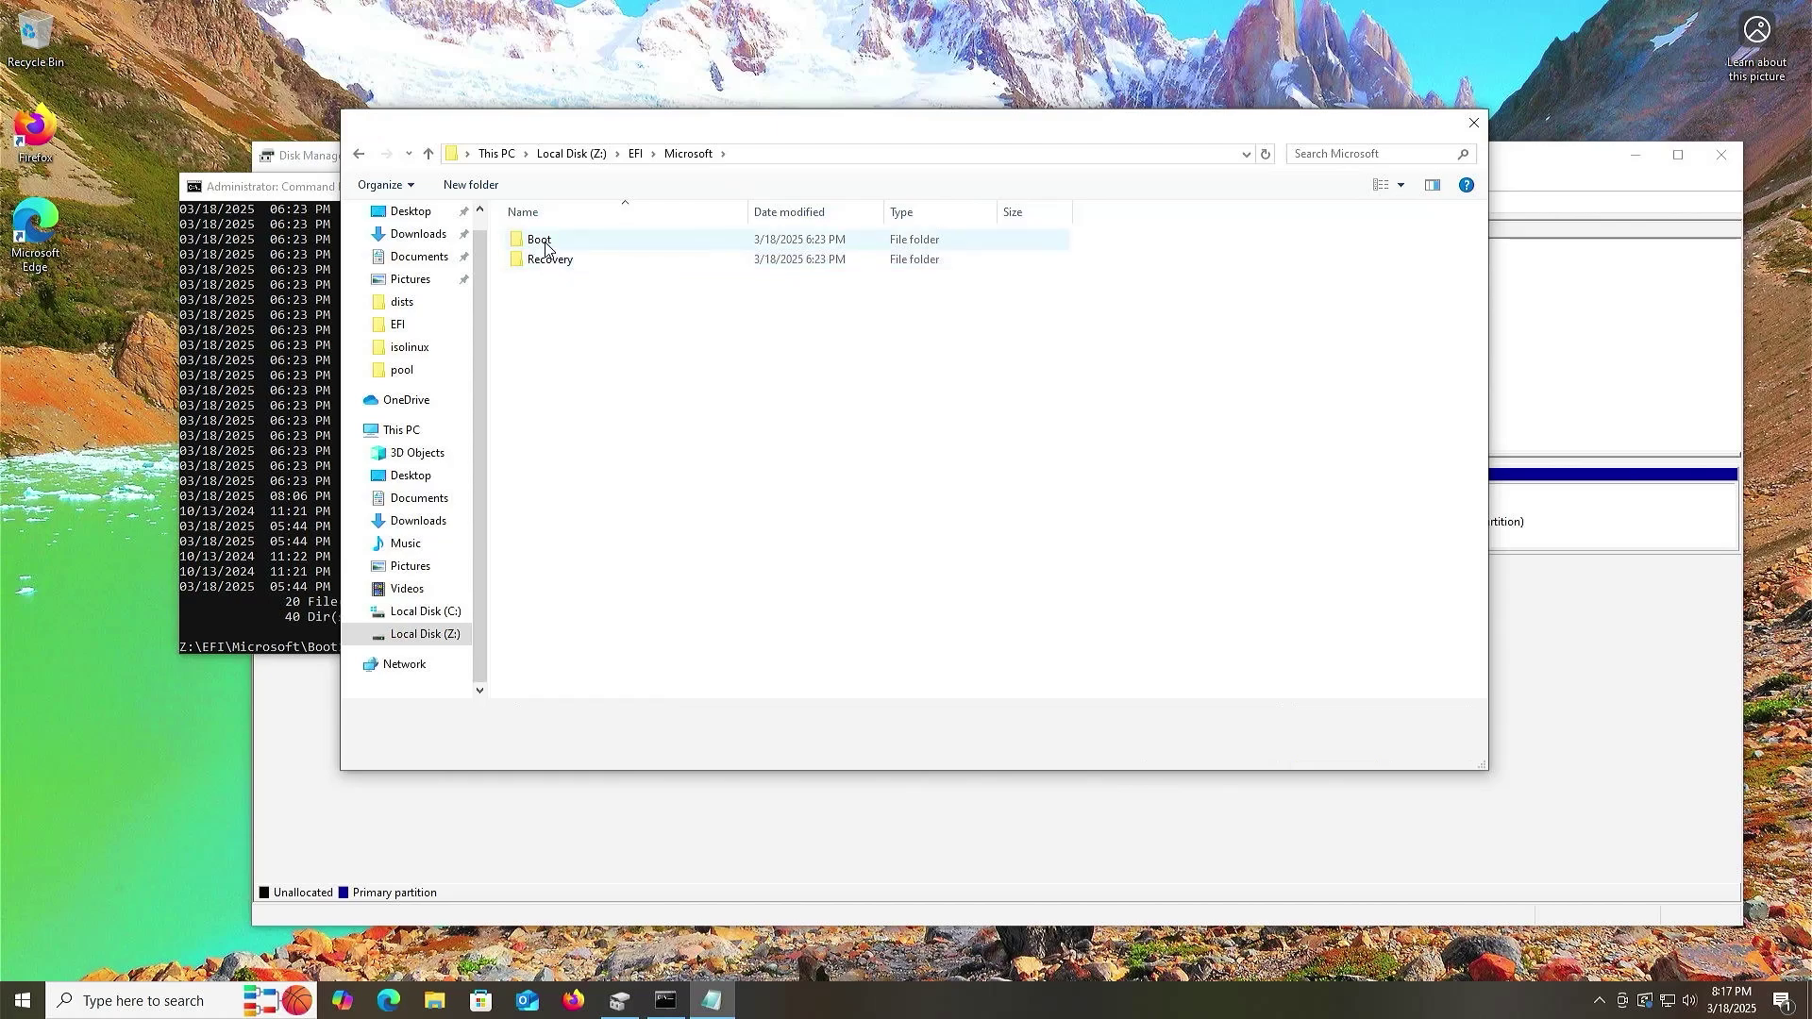
double_click(546, 242)
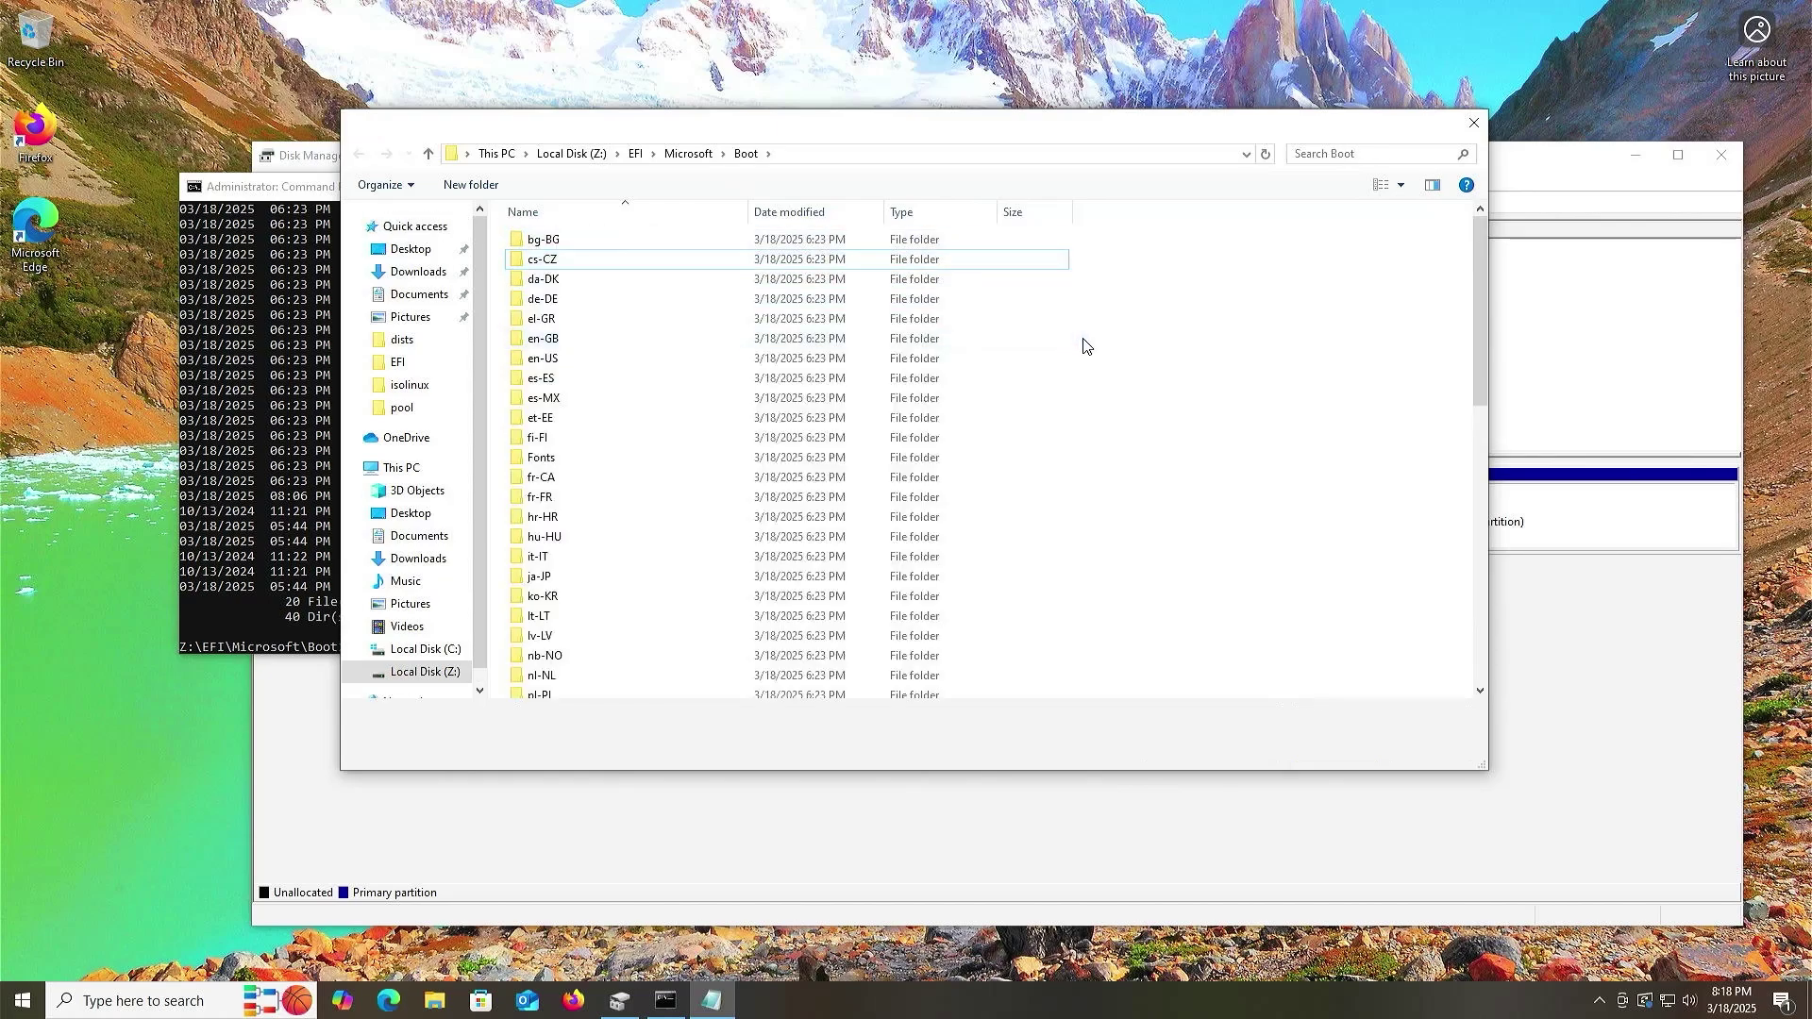
- Browse the Boot folder's language folders and files like bootmgr.efi and kd_02_10df.dll
click(628, 303)
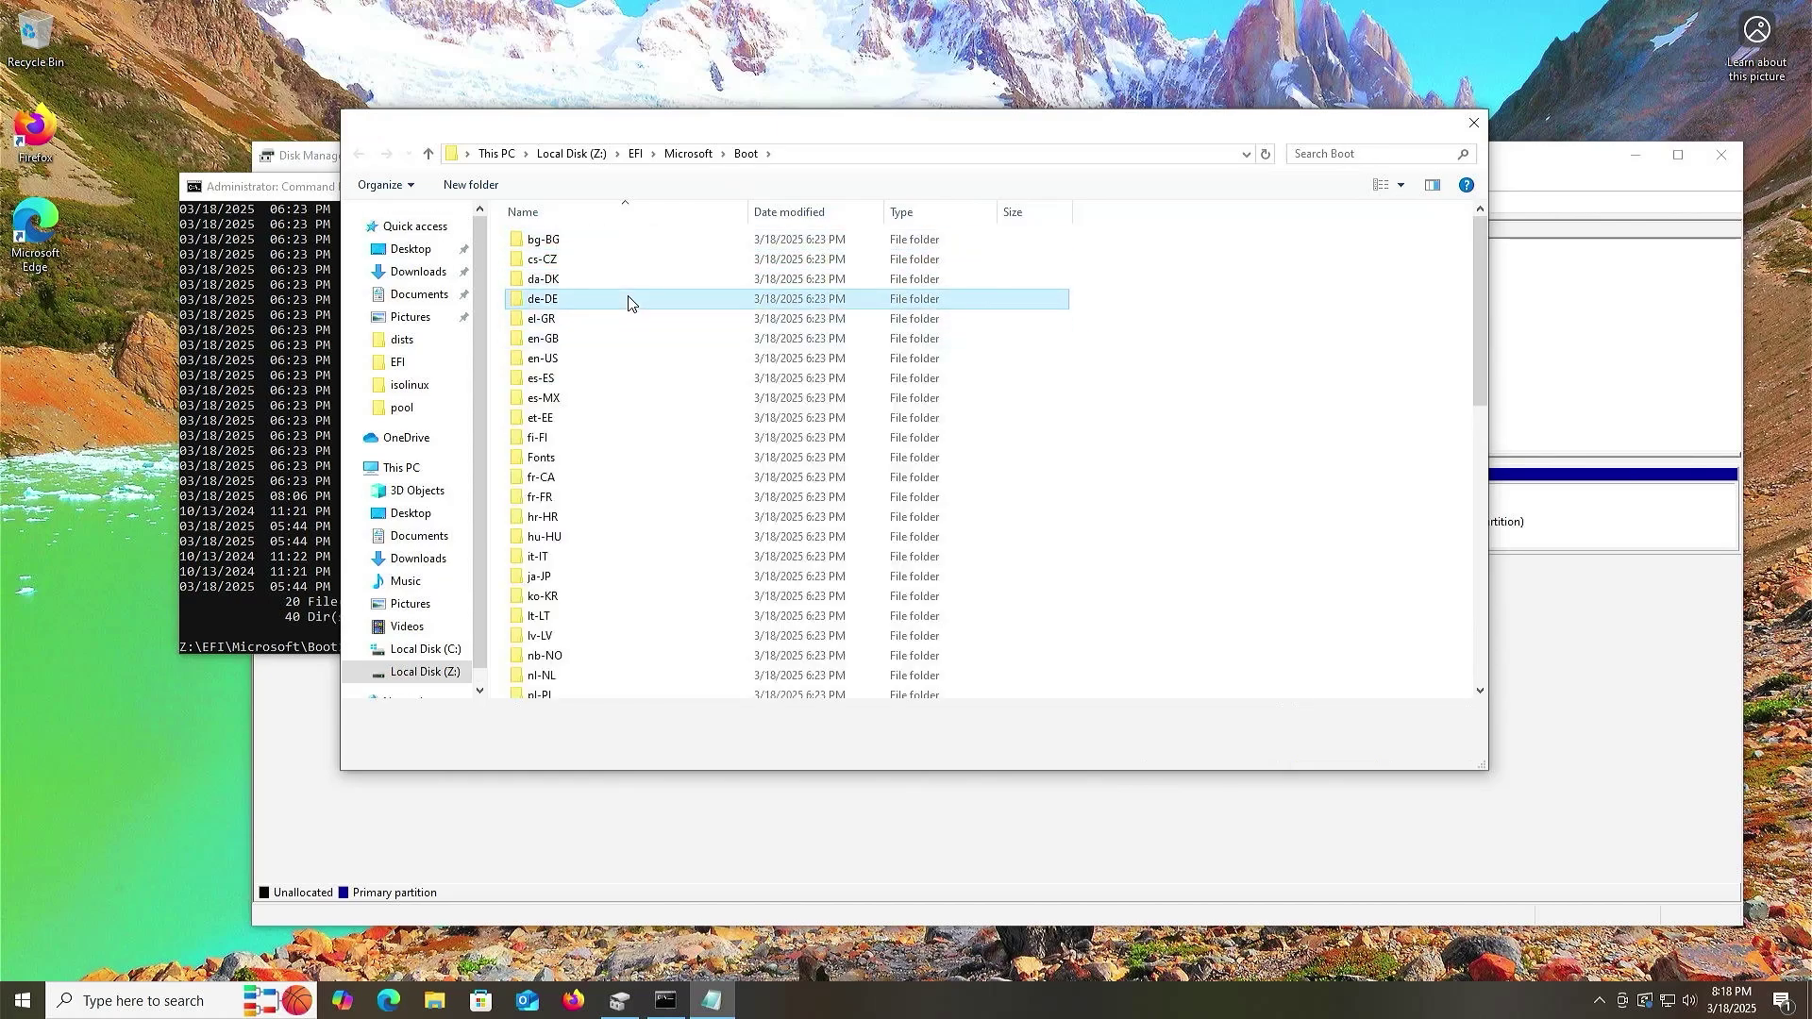
click(619, 356)
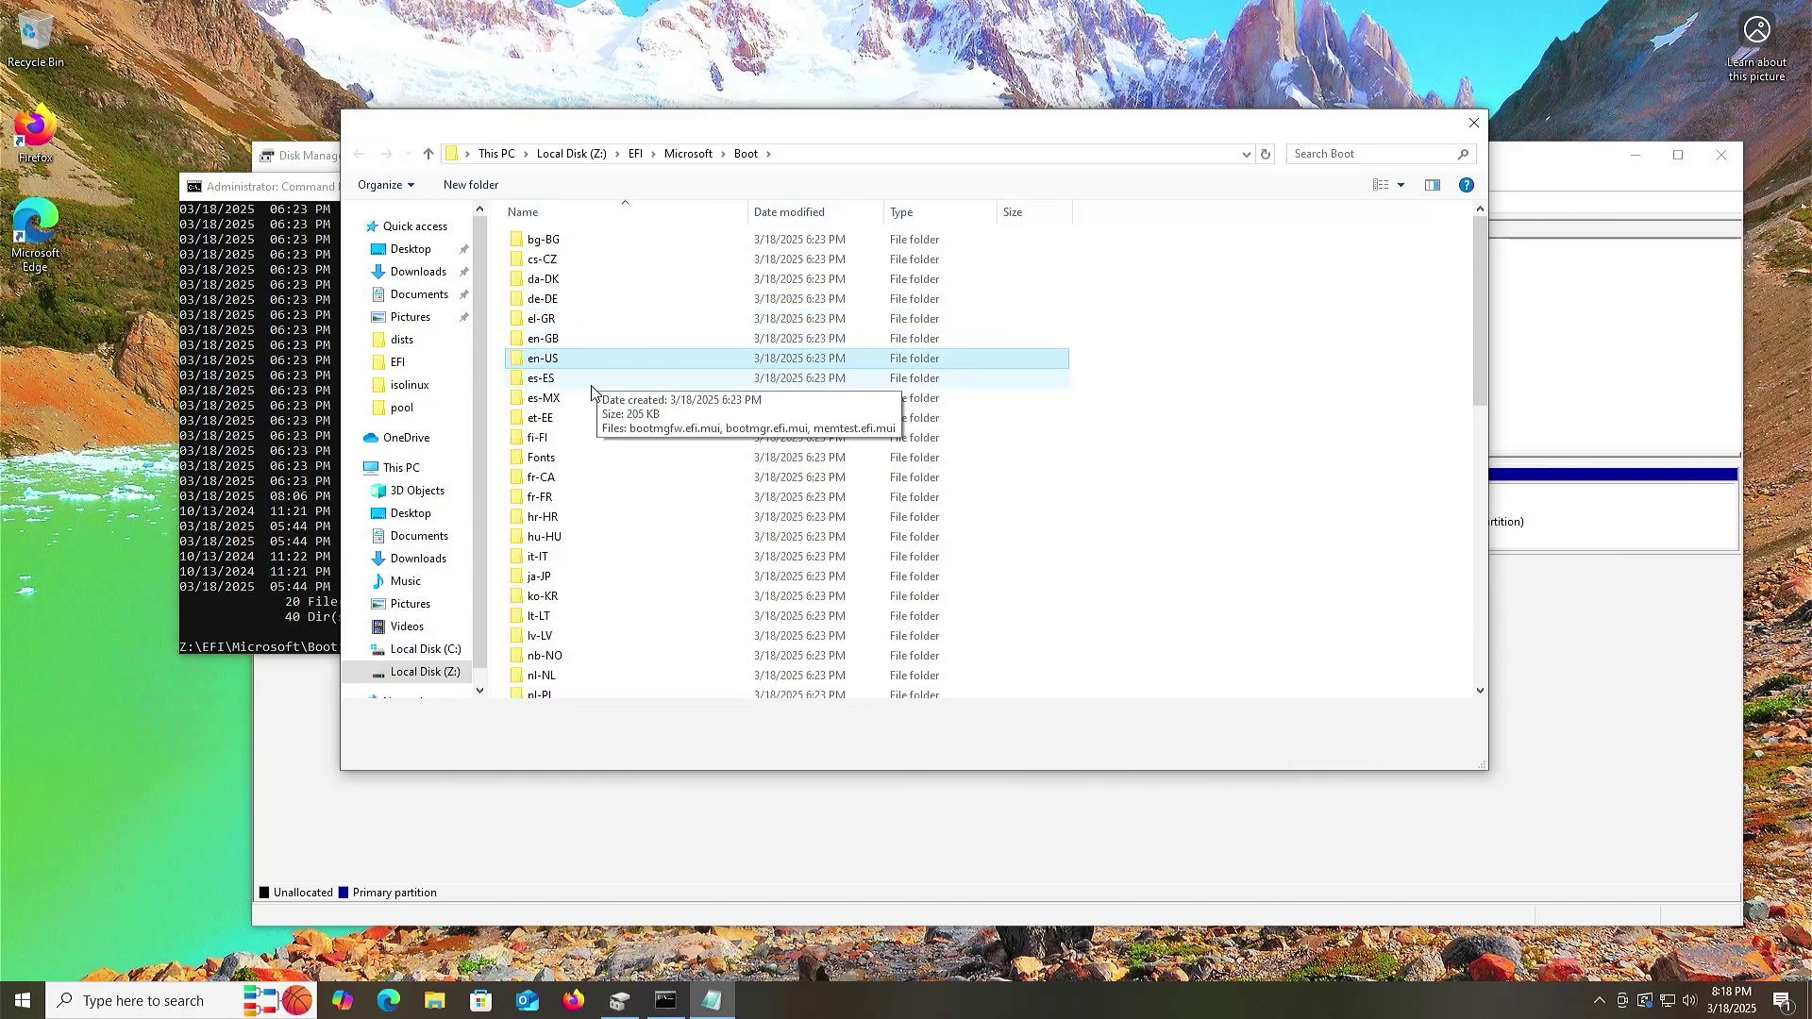
click(593, 381)
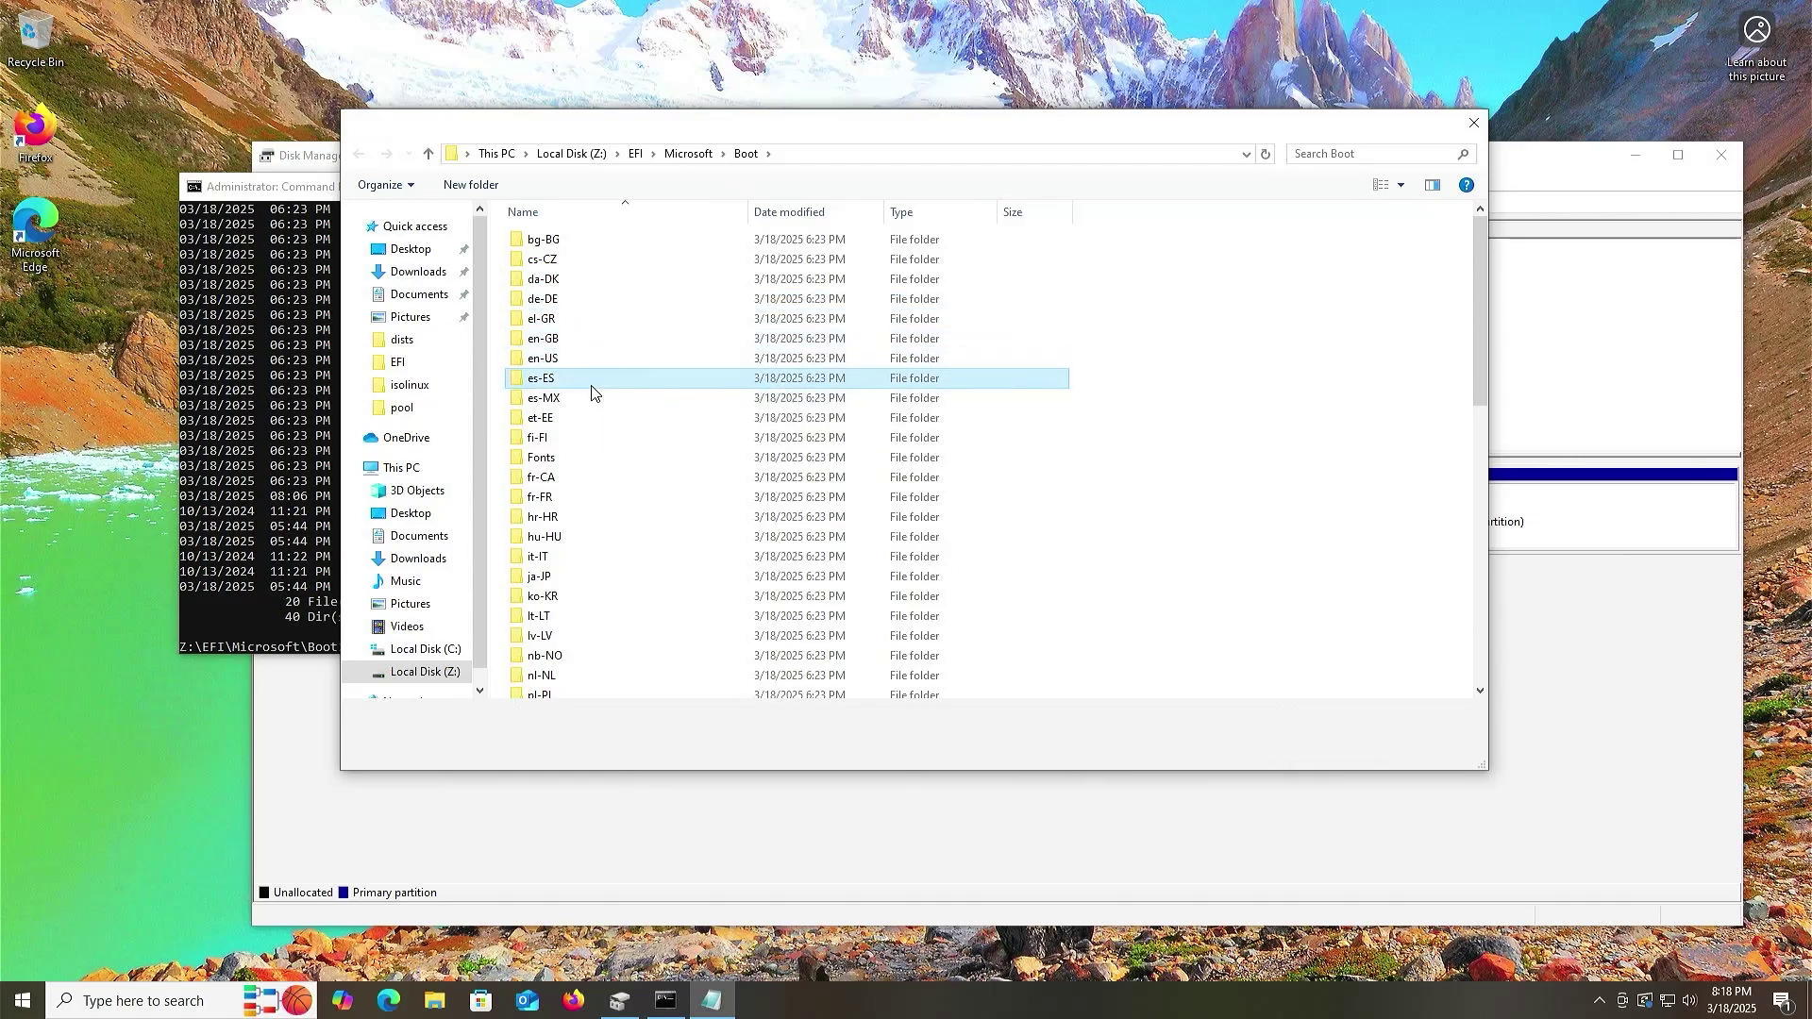
click(578, 481)
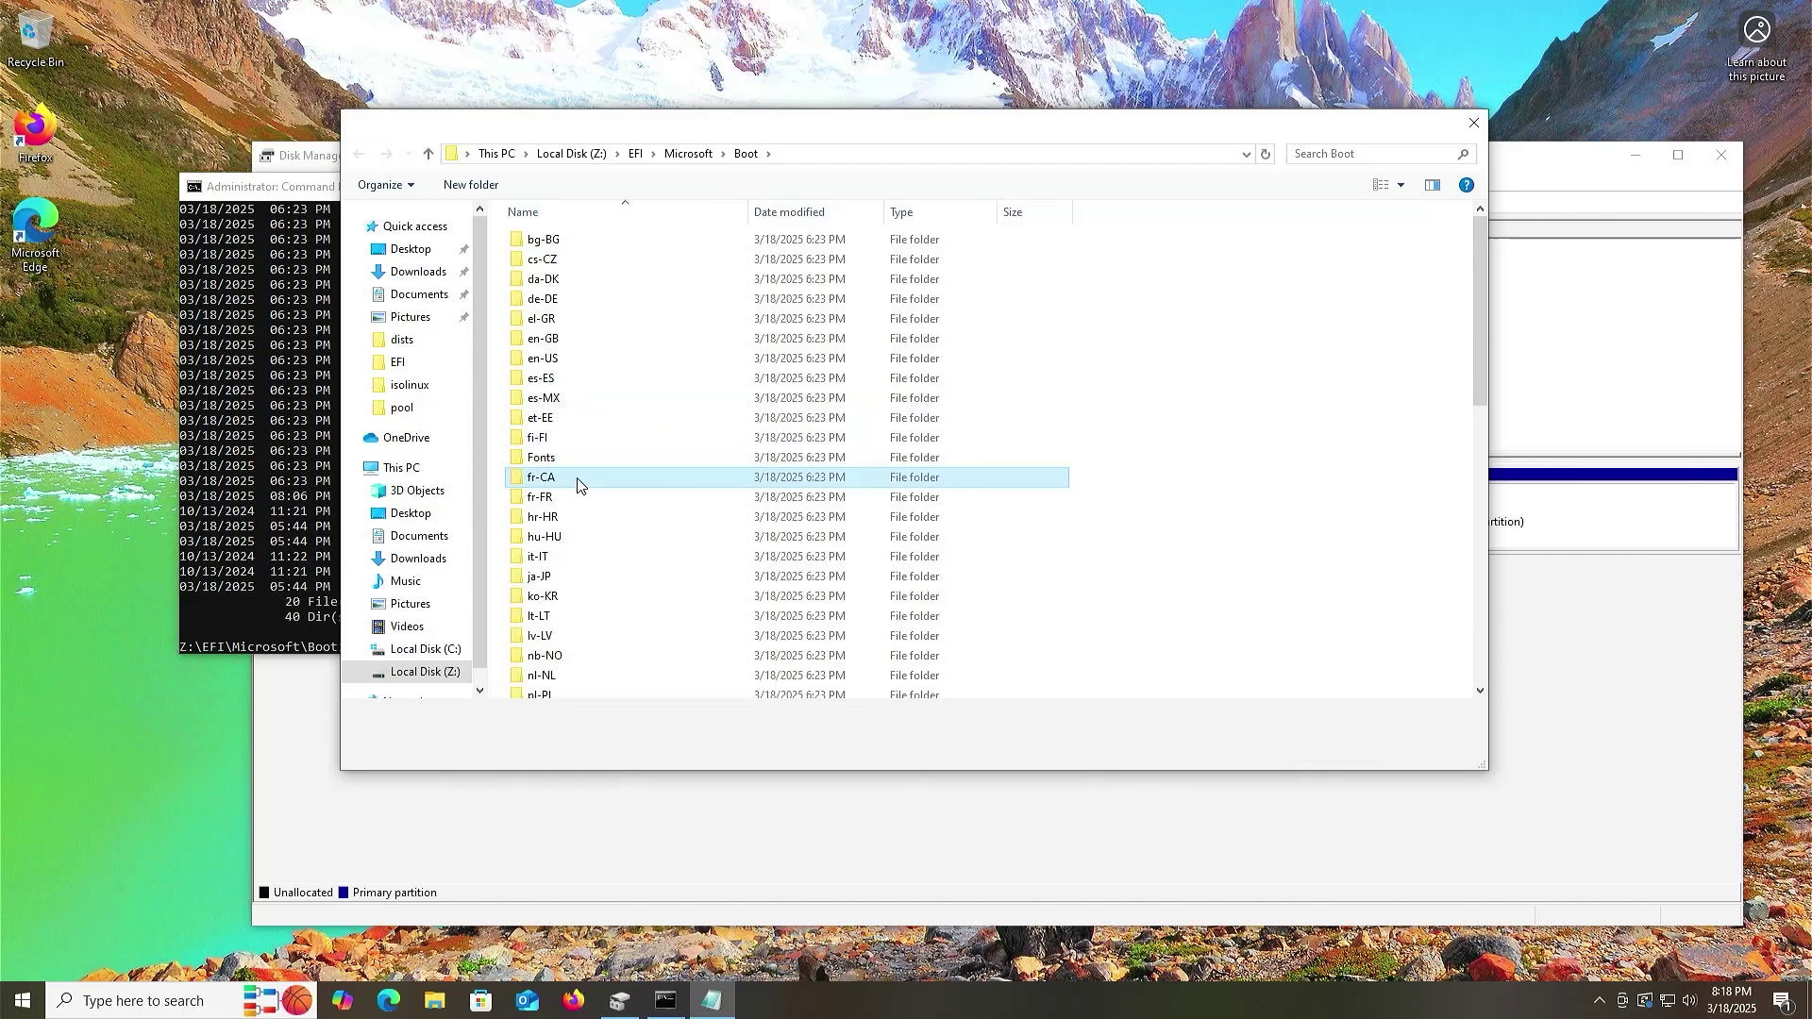
click(583, 557)
click(585, 578)
scroll(585, 557, down, 2)
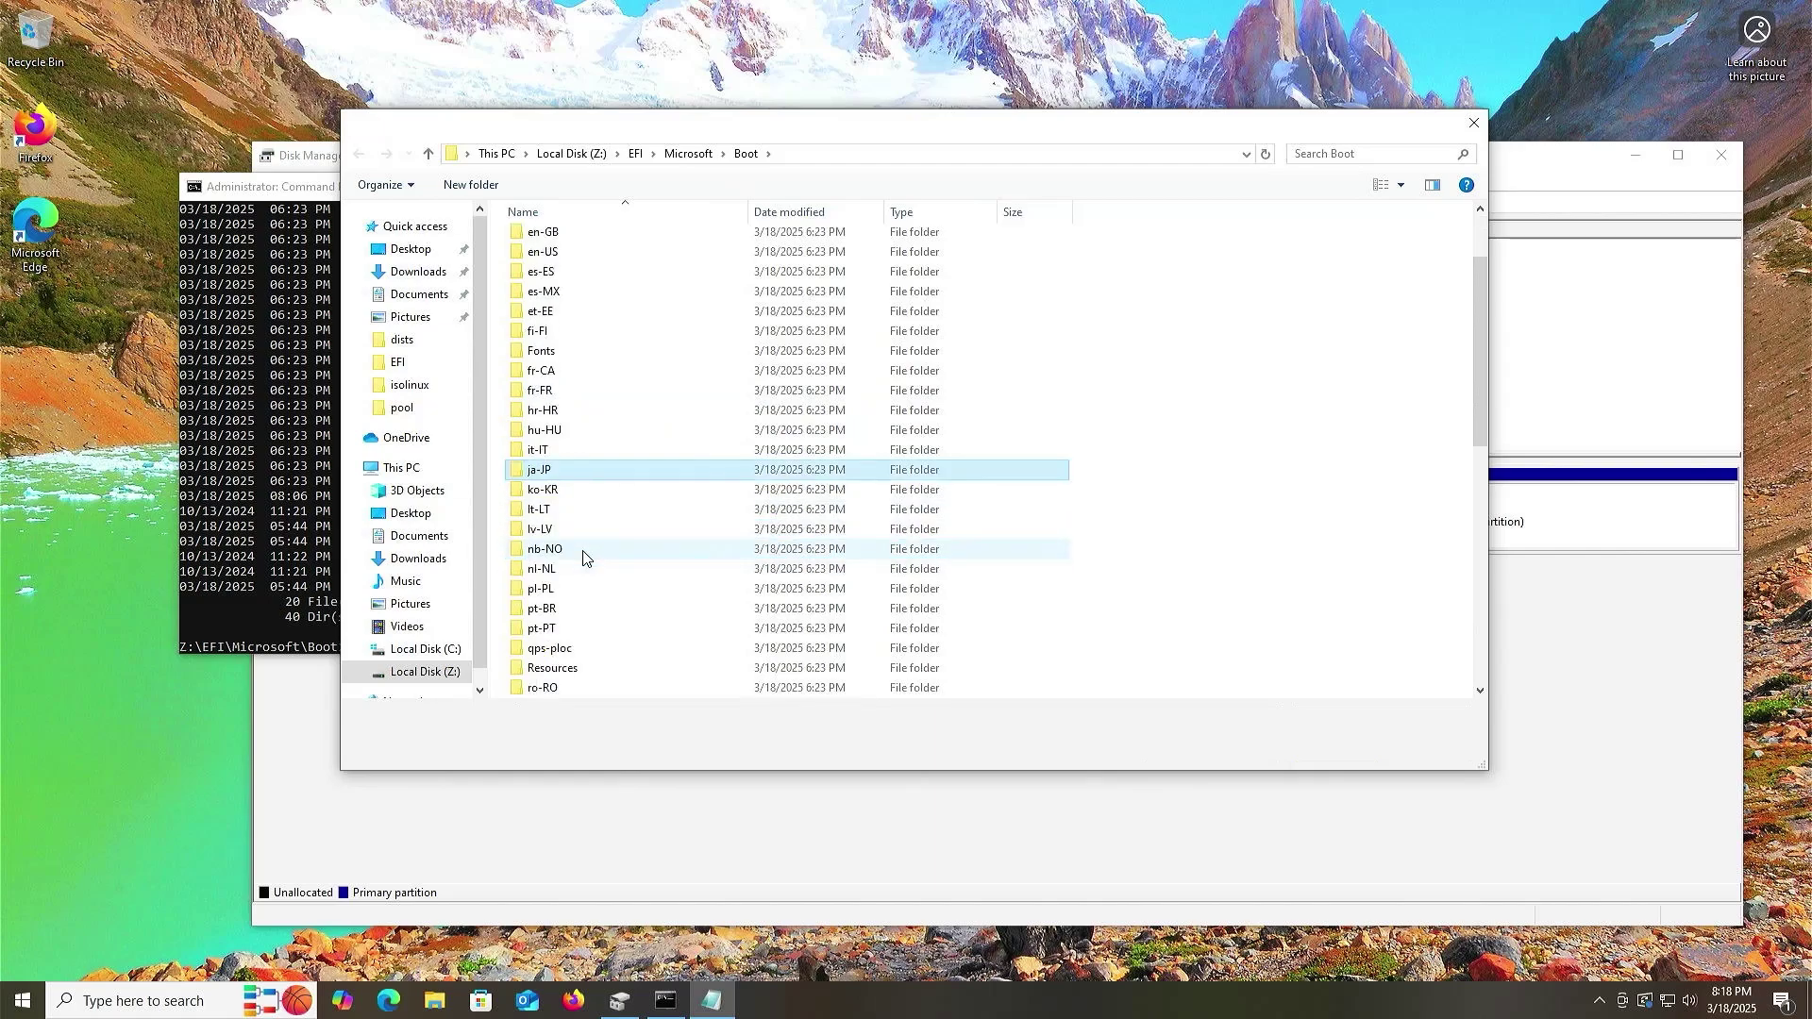
scroll(587, 558, down, 6)
scroll(646, 517, down, 4)
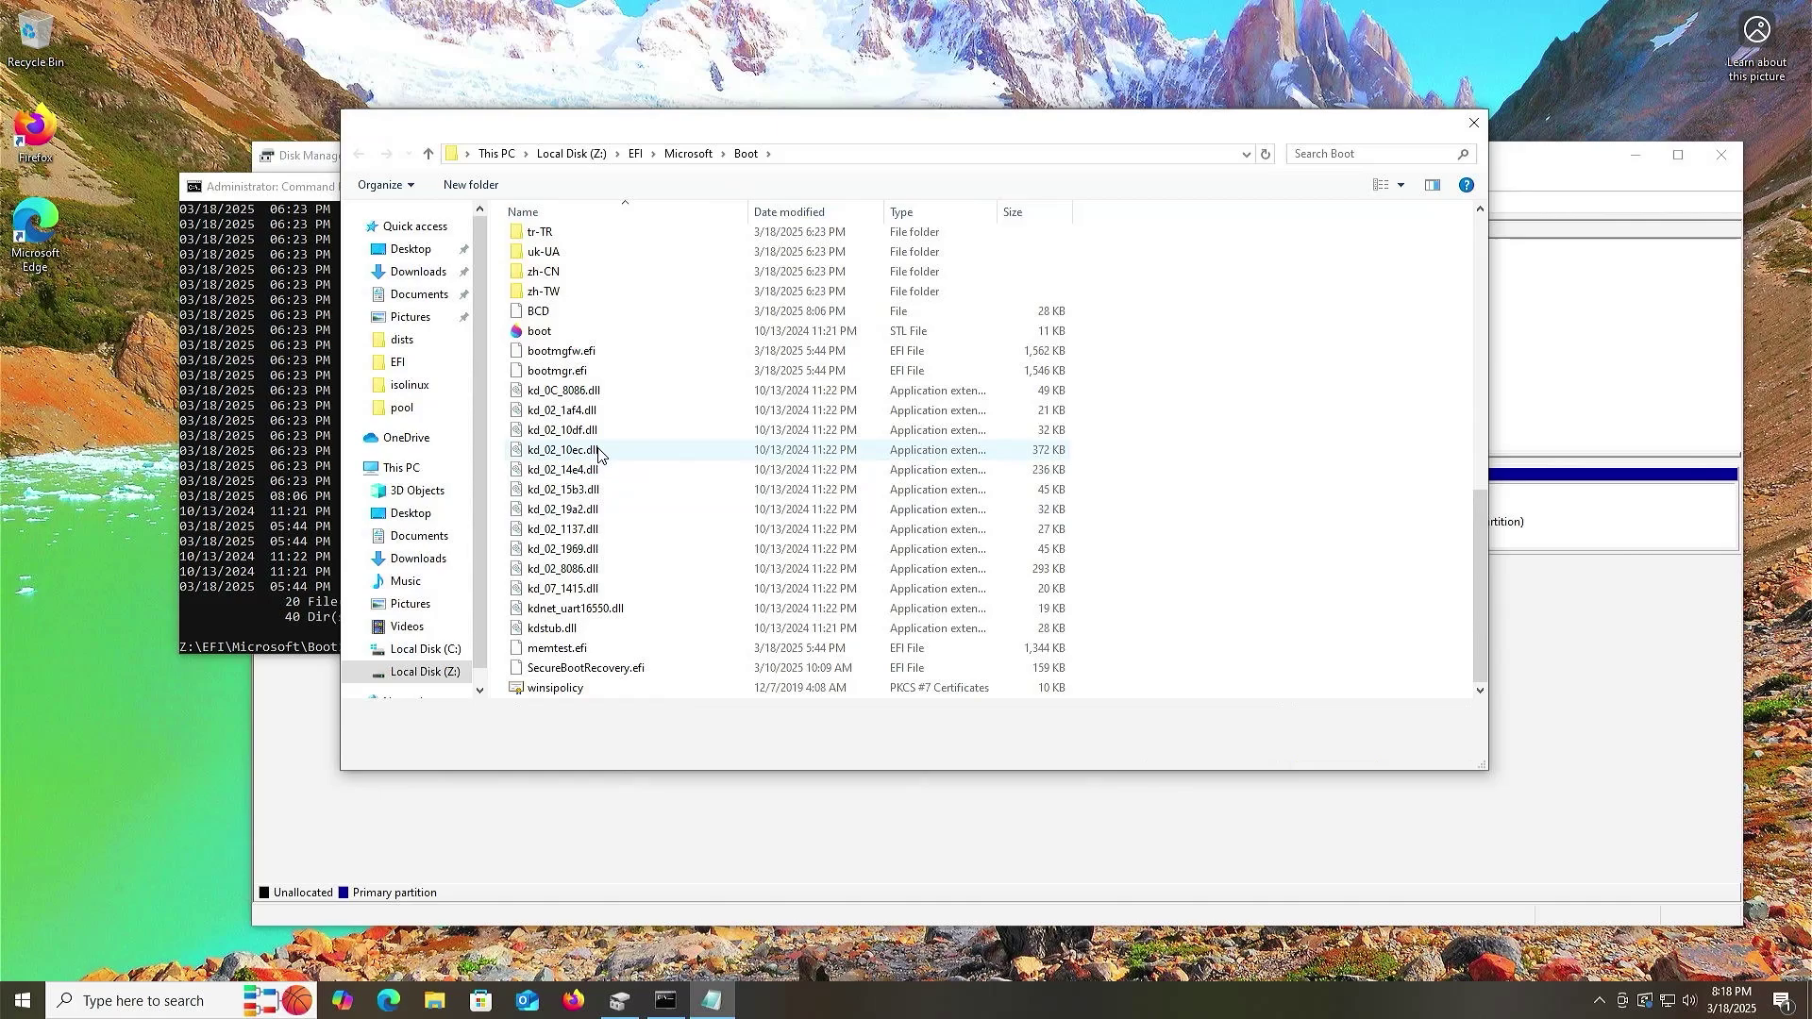
click(599, 370)
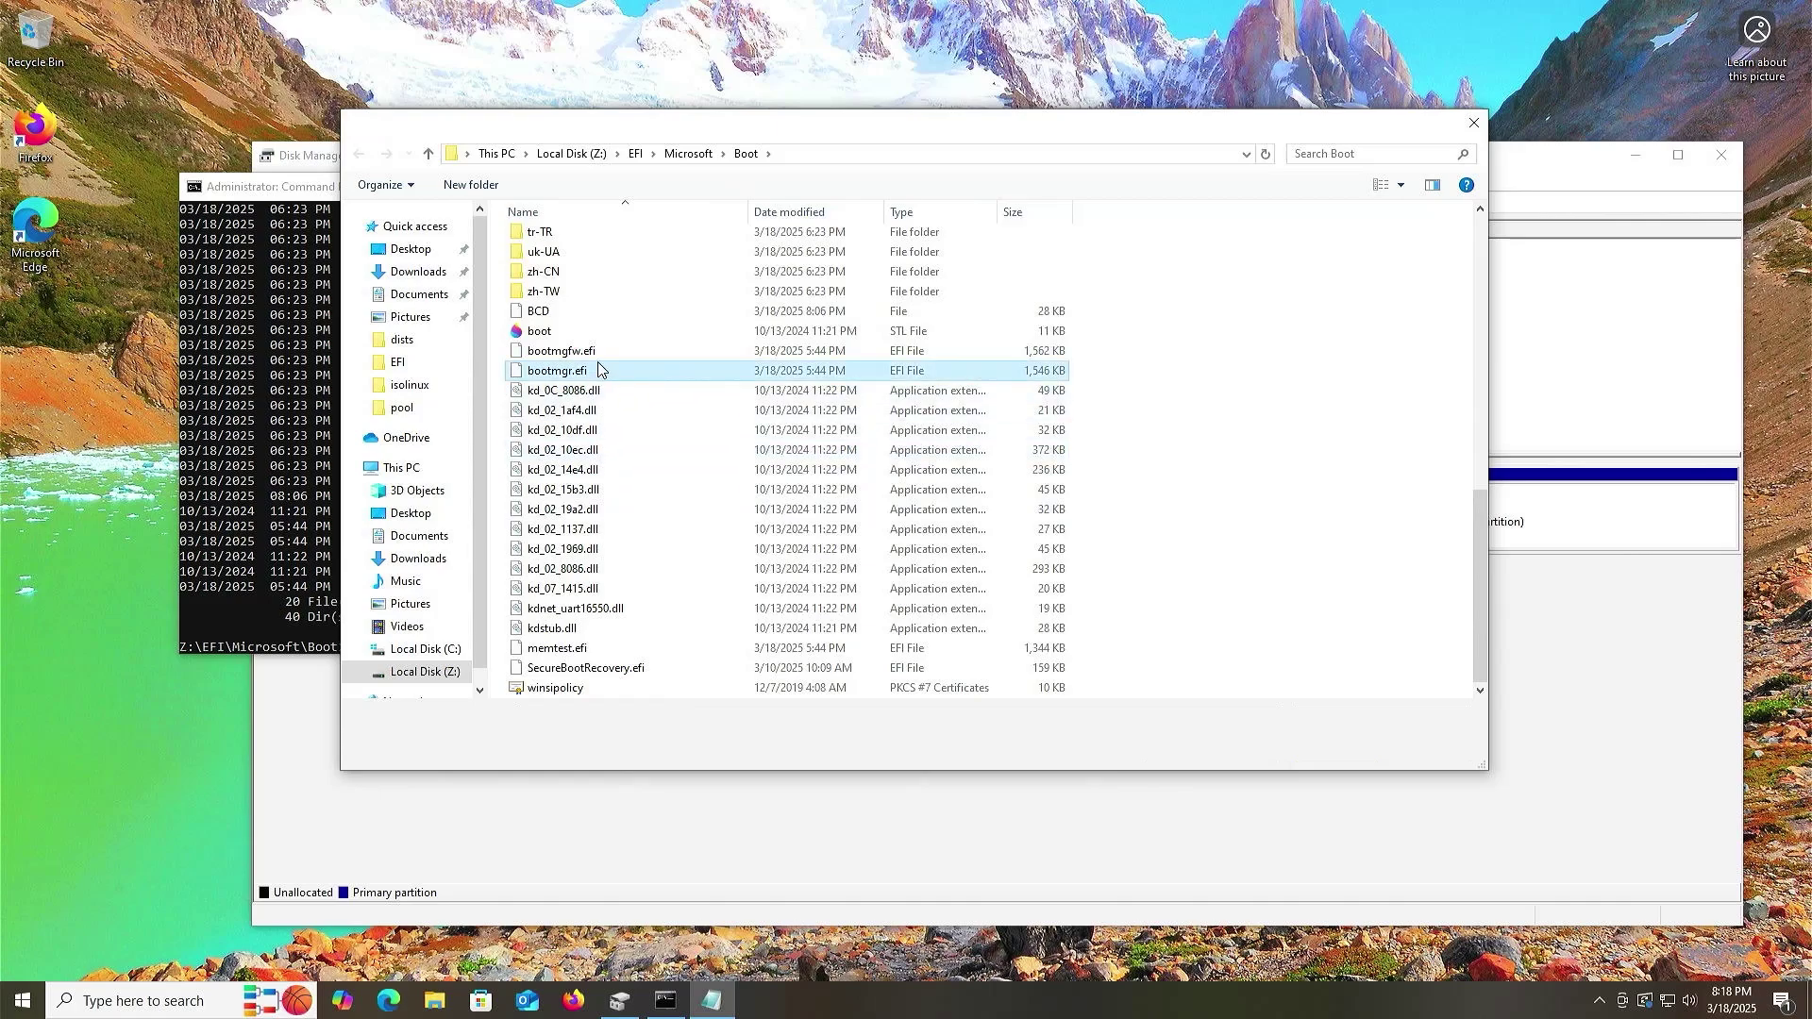
click(607, 430)
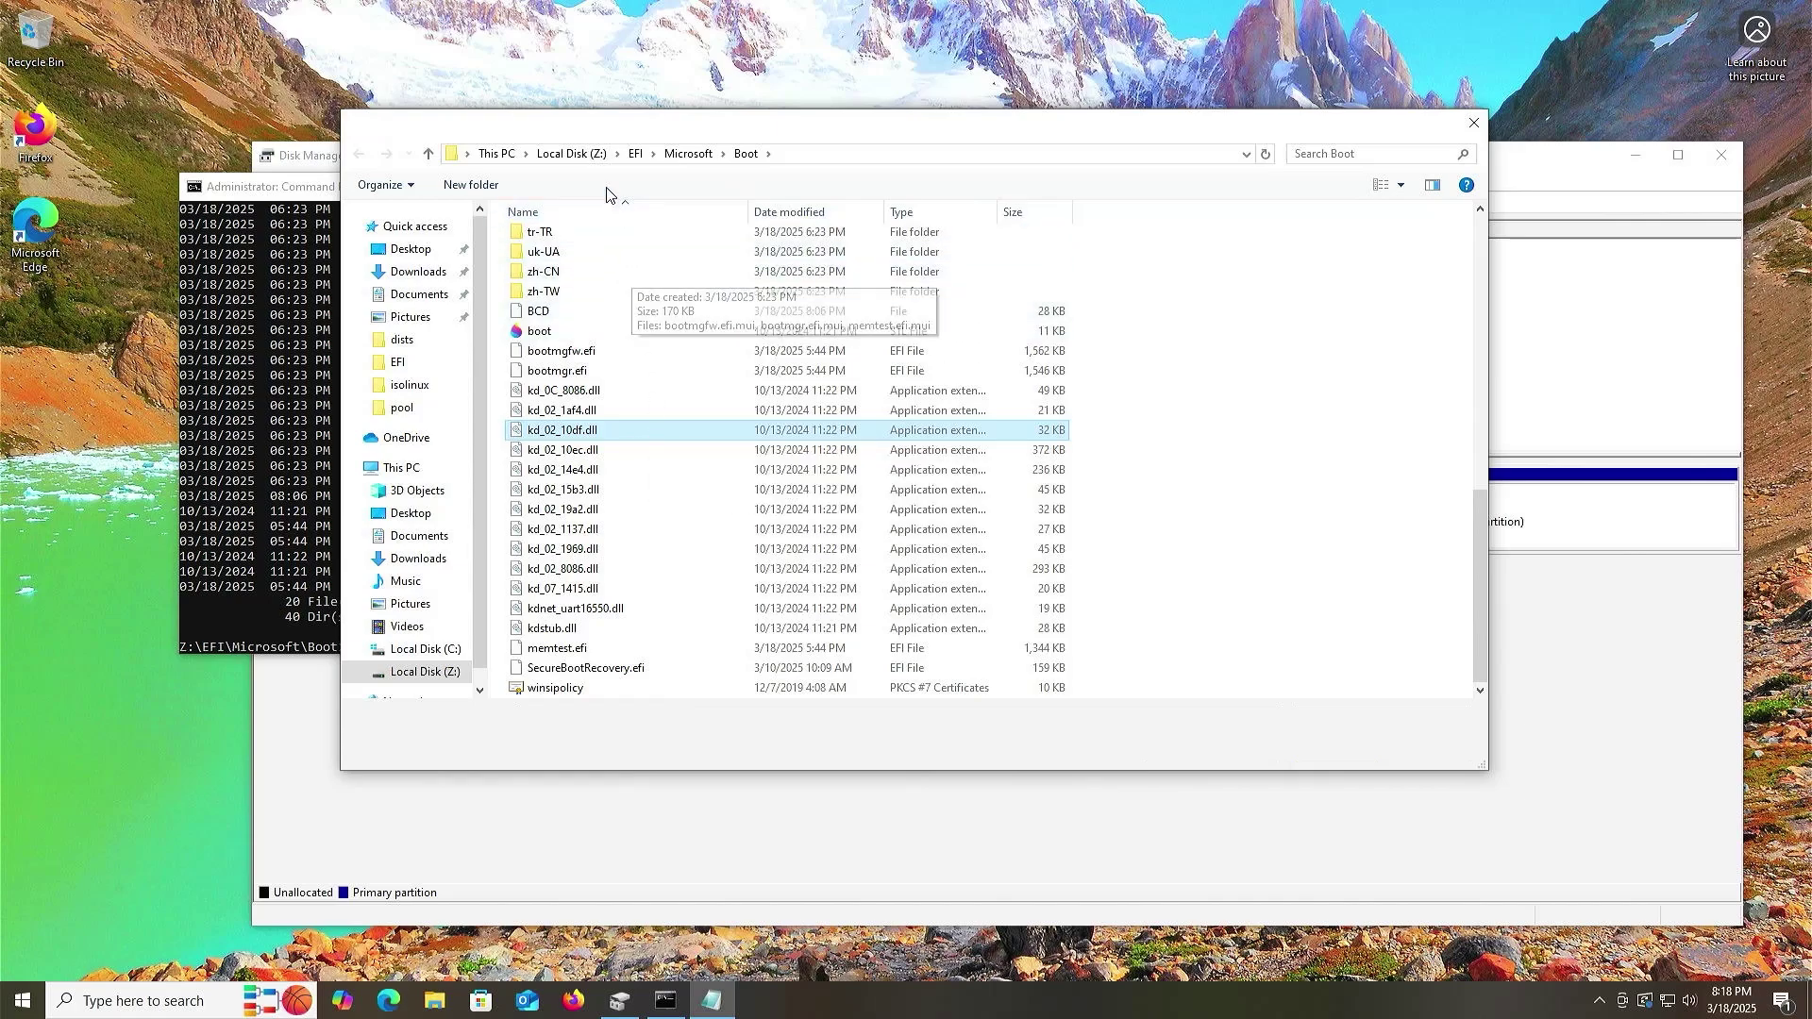
- Return Explorer to the Local Disk (Z:) root and move the console to Z:\ with cd\
click(583, 156)
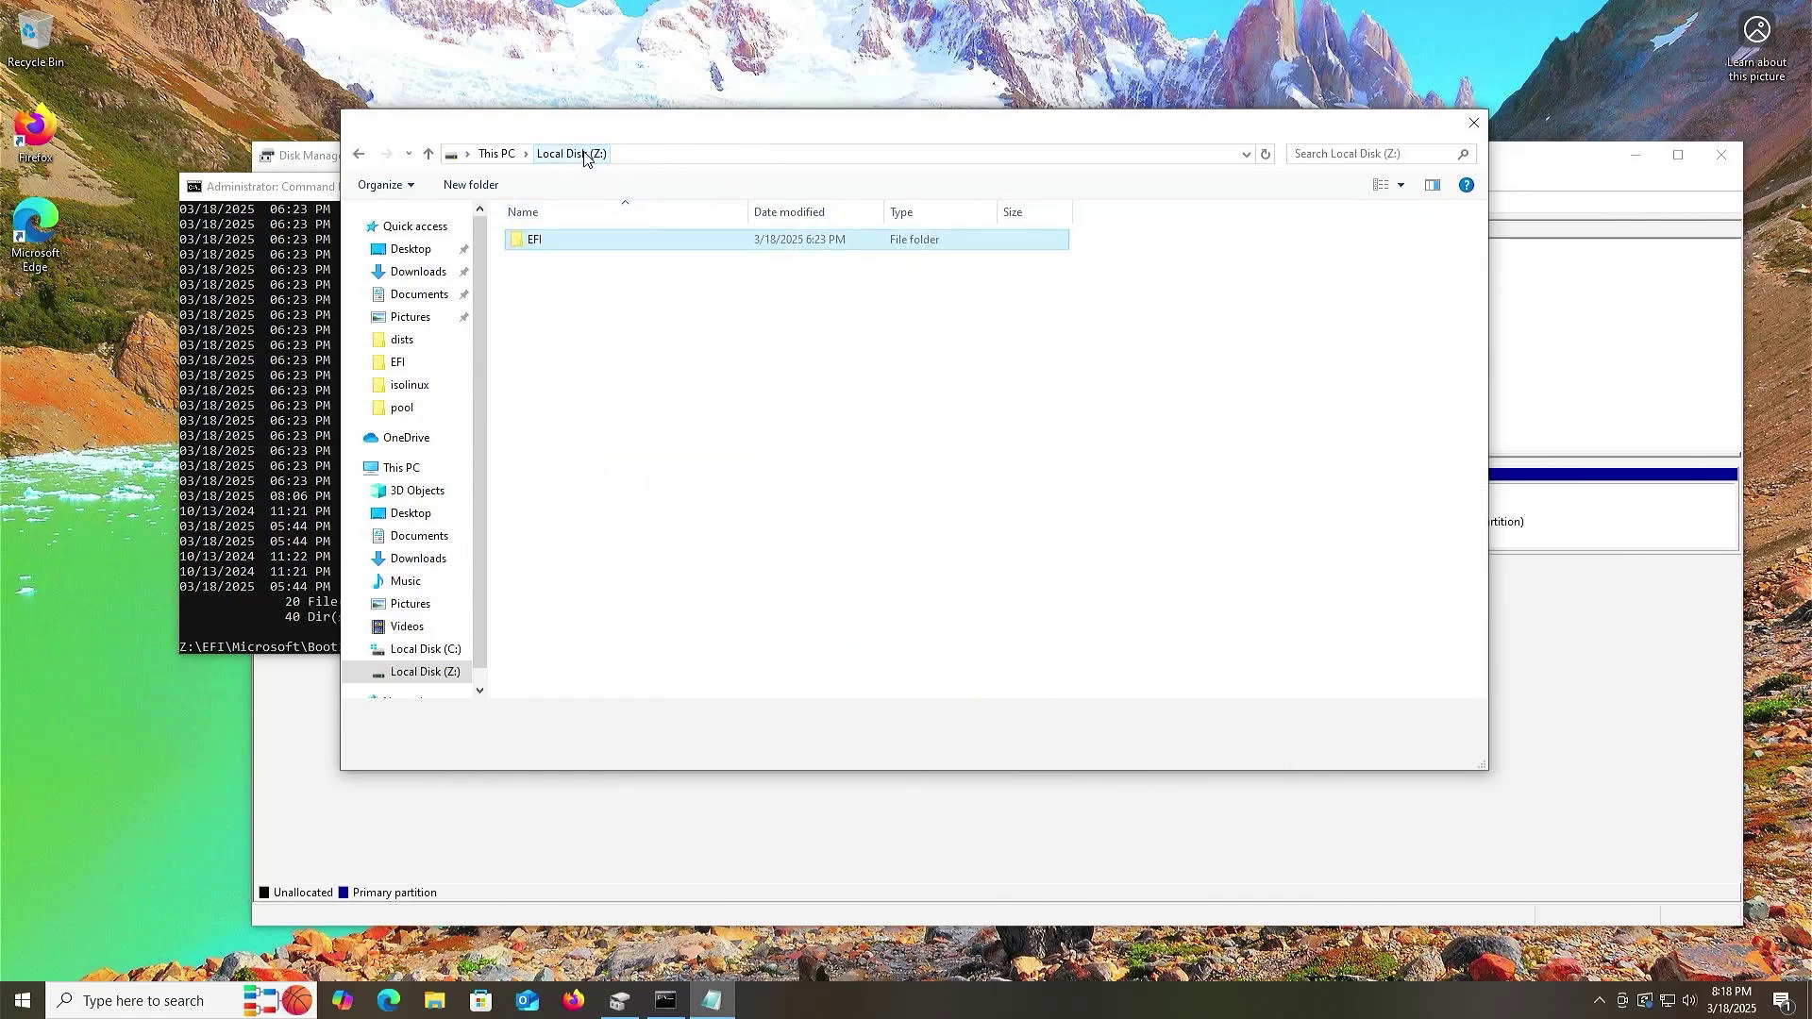
click(291, 304)
text(cd\)
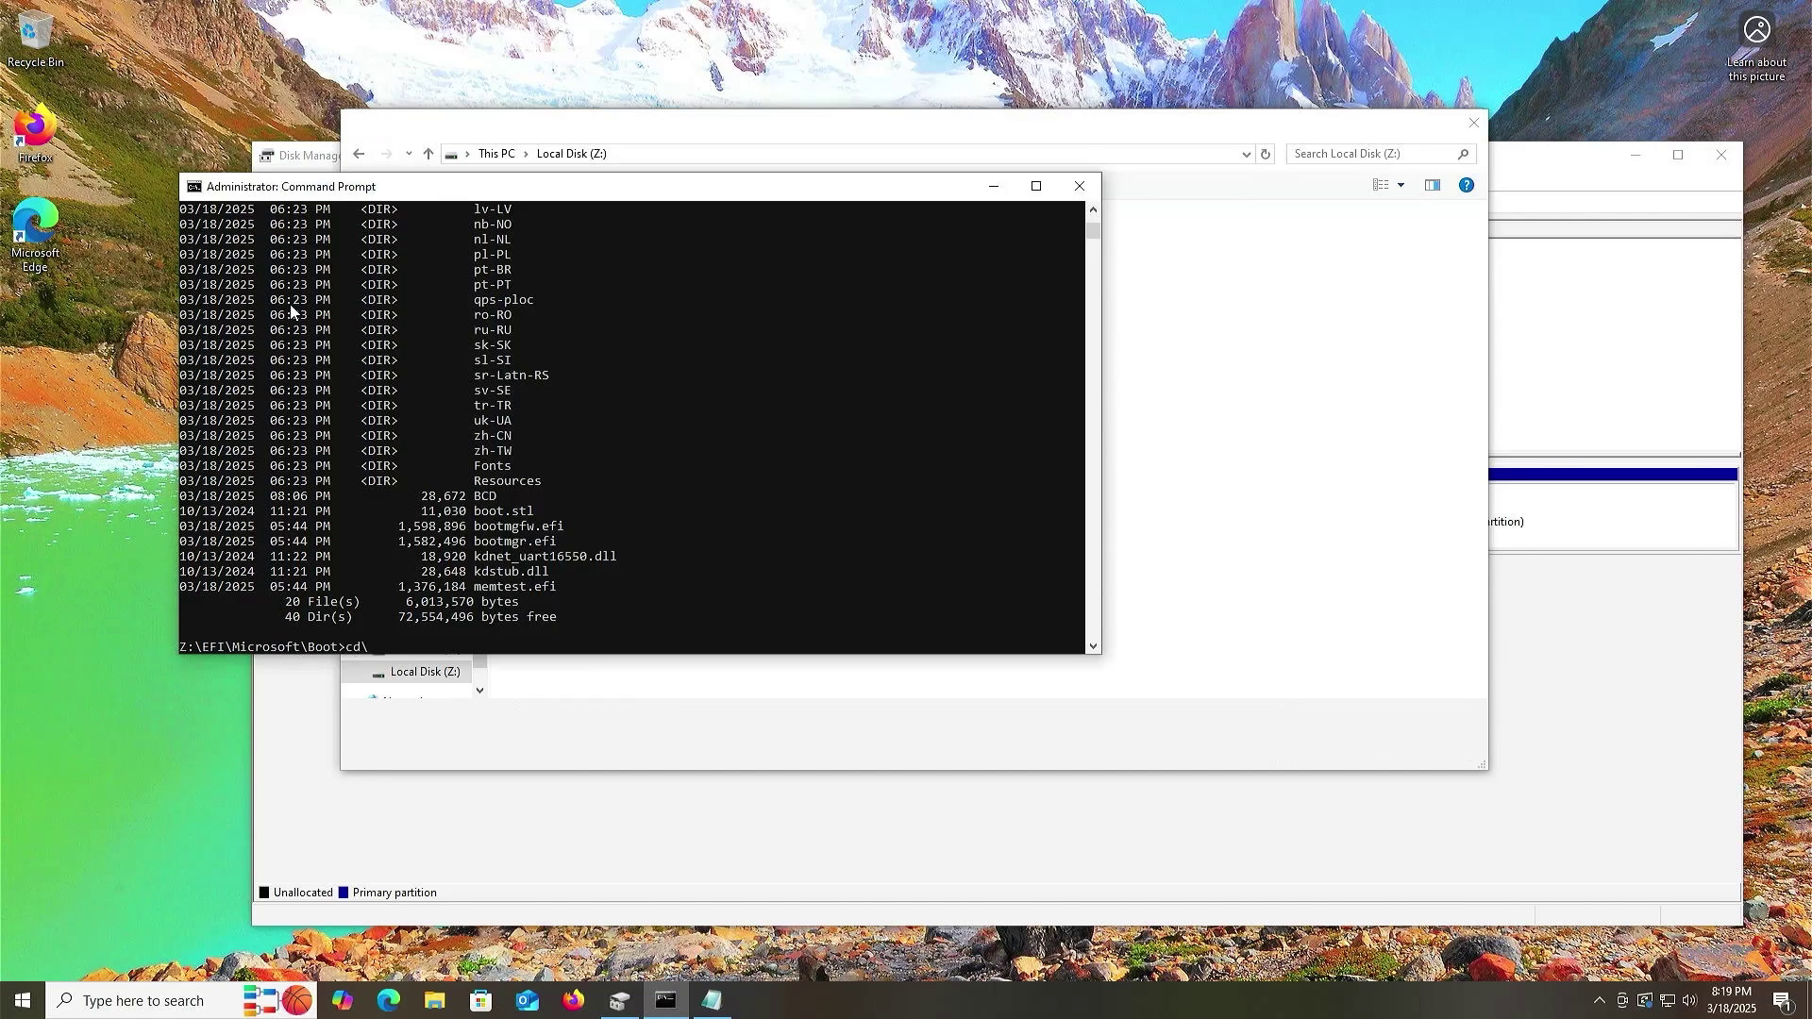
key(Return)
click(1306, 408)
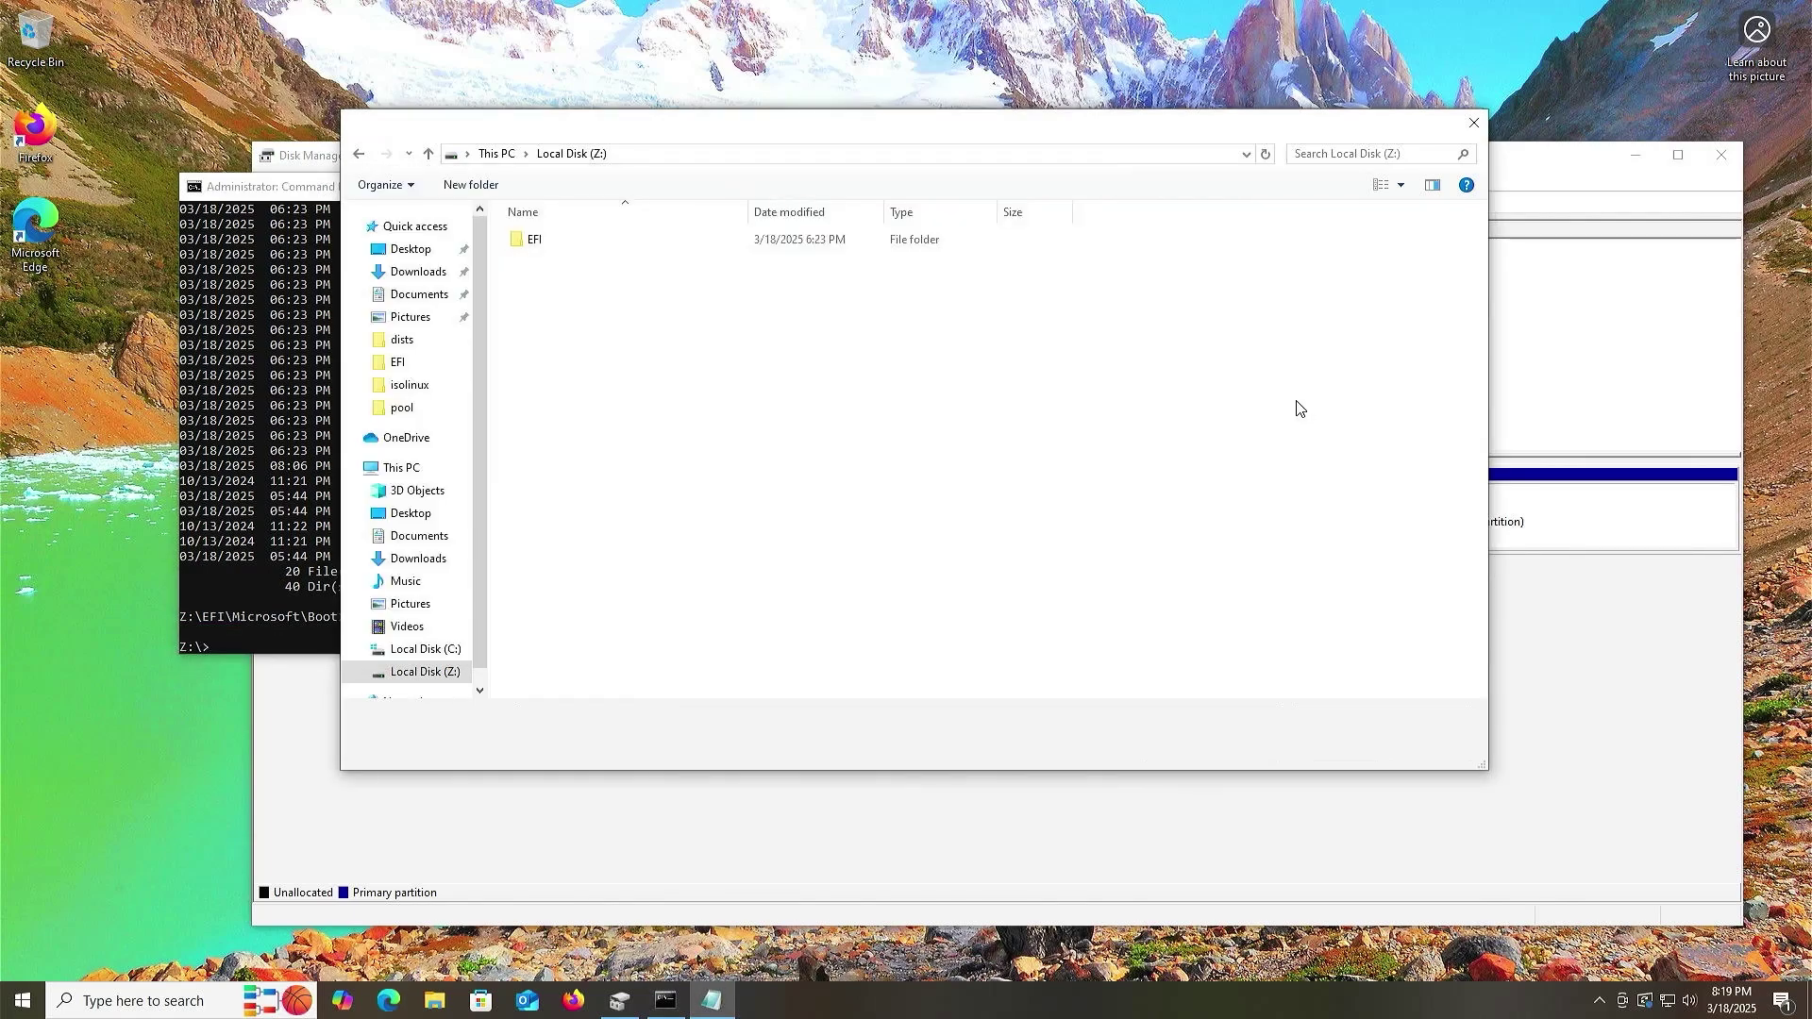
- Delete the EFI folder, confirming and skipping the two in-use BCD files
right_click(535, 242)
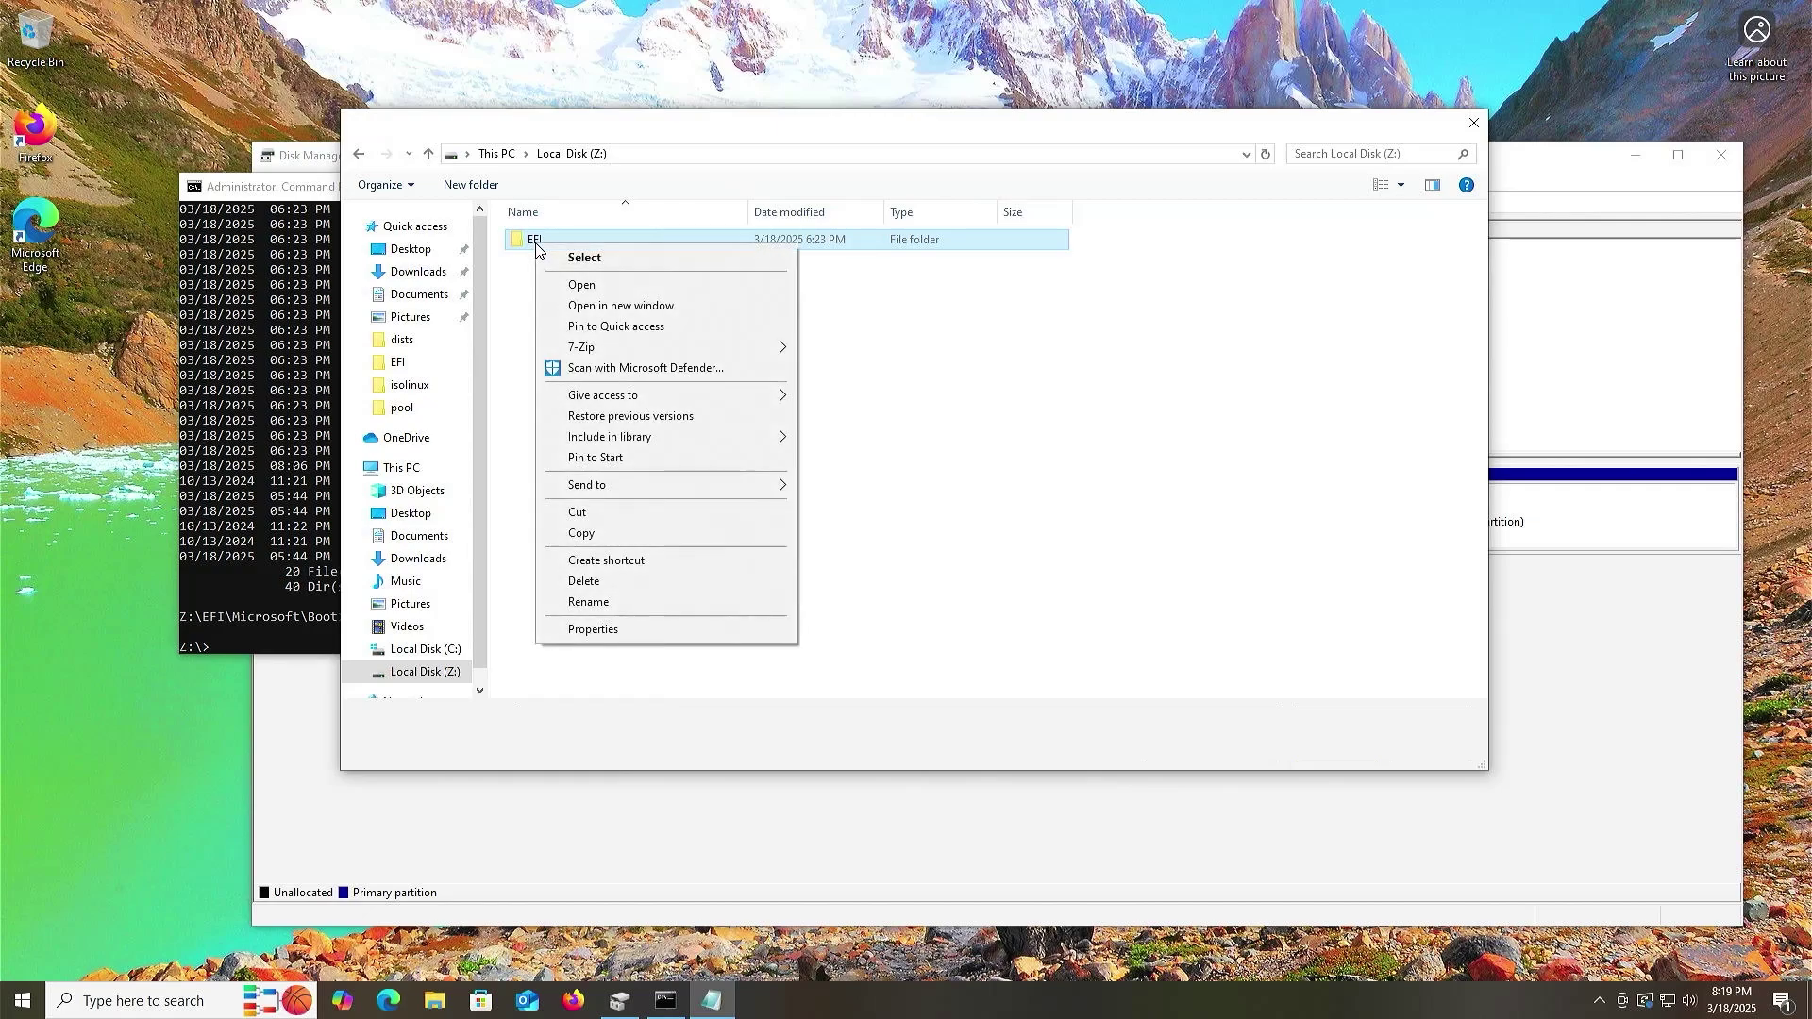
click(623, 581)
click(982, 577)
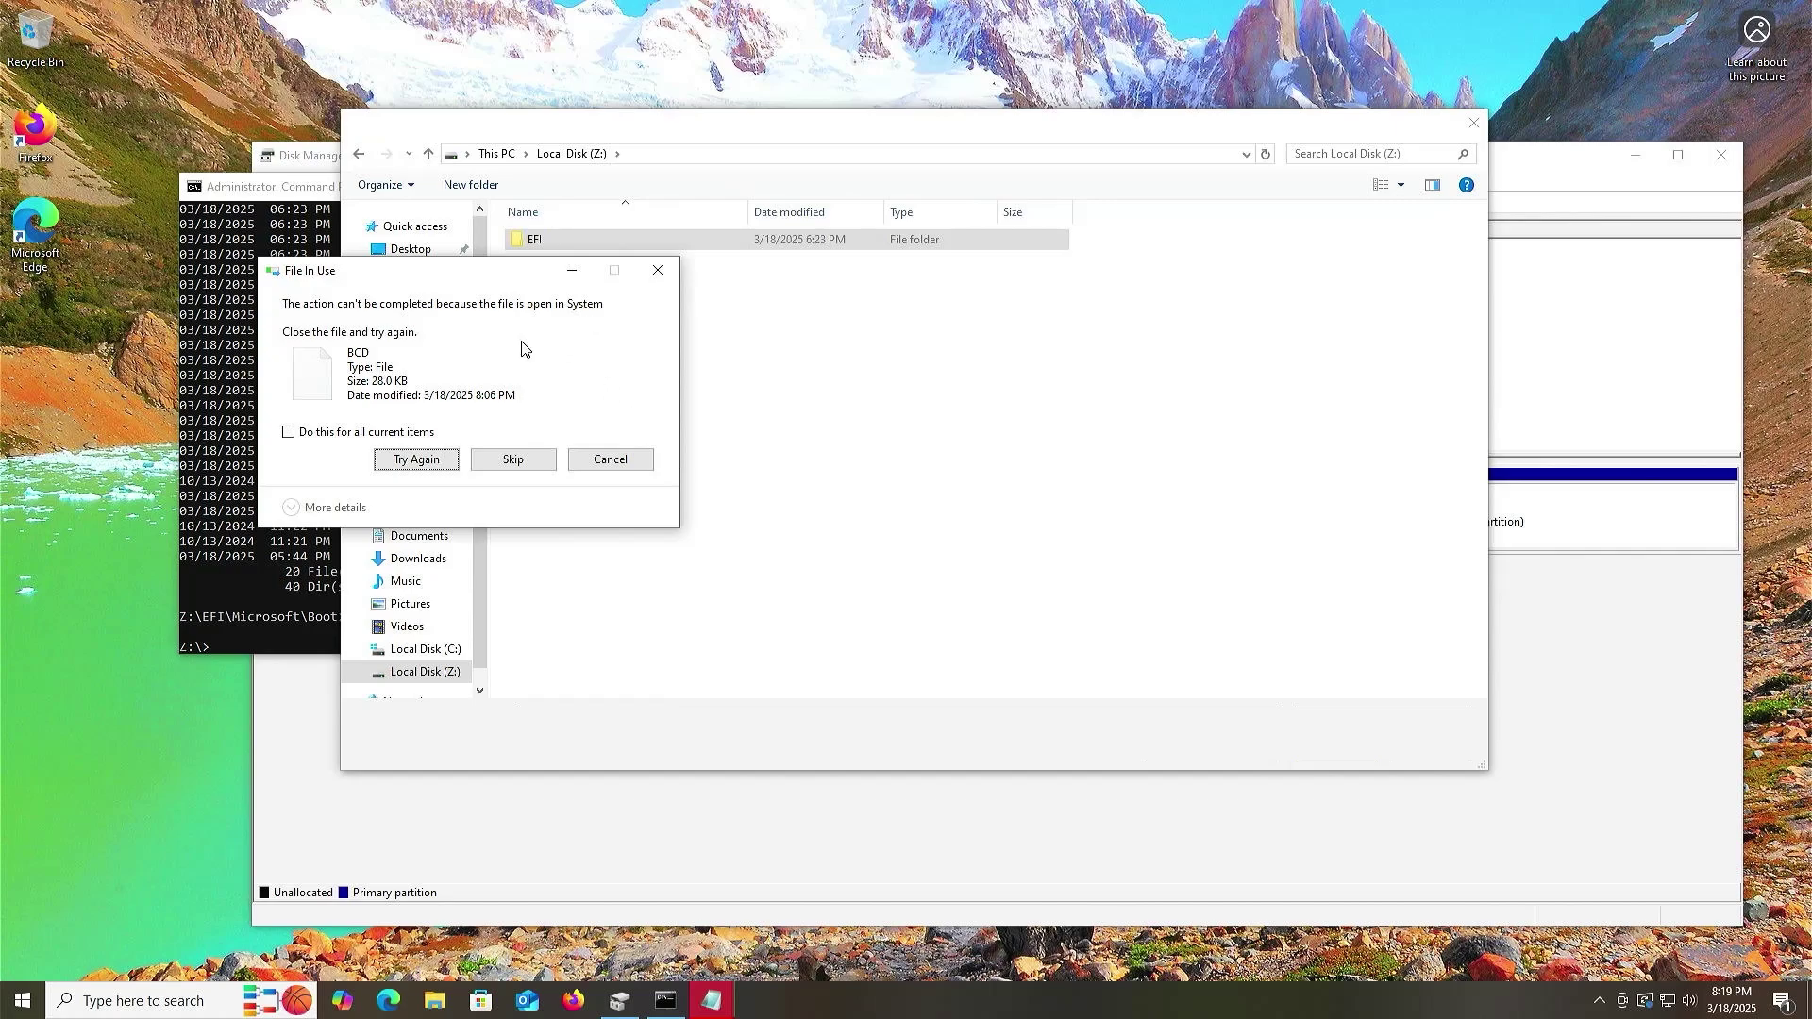
click(511, 462)
click(512, 462)
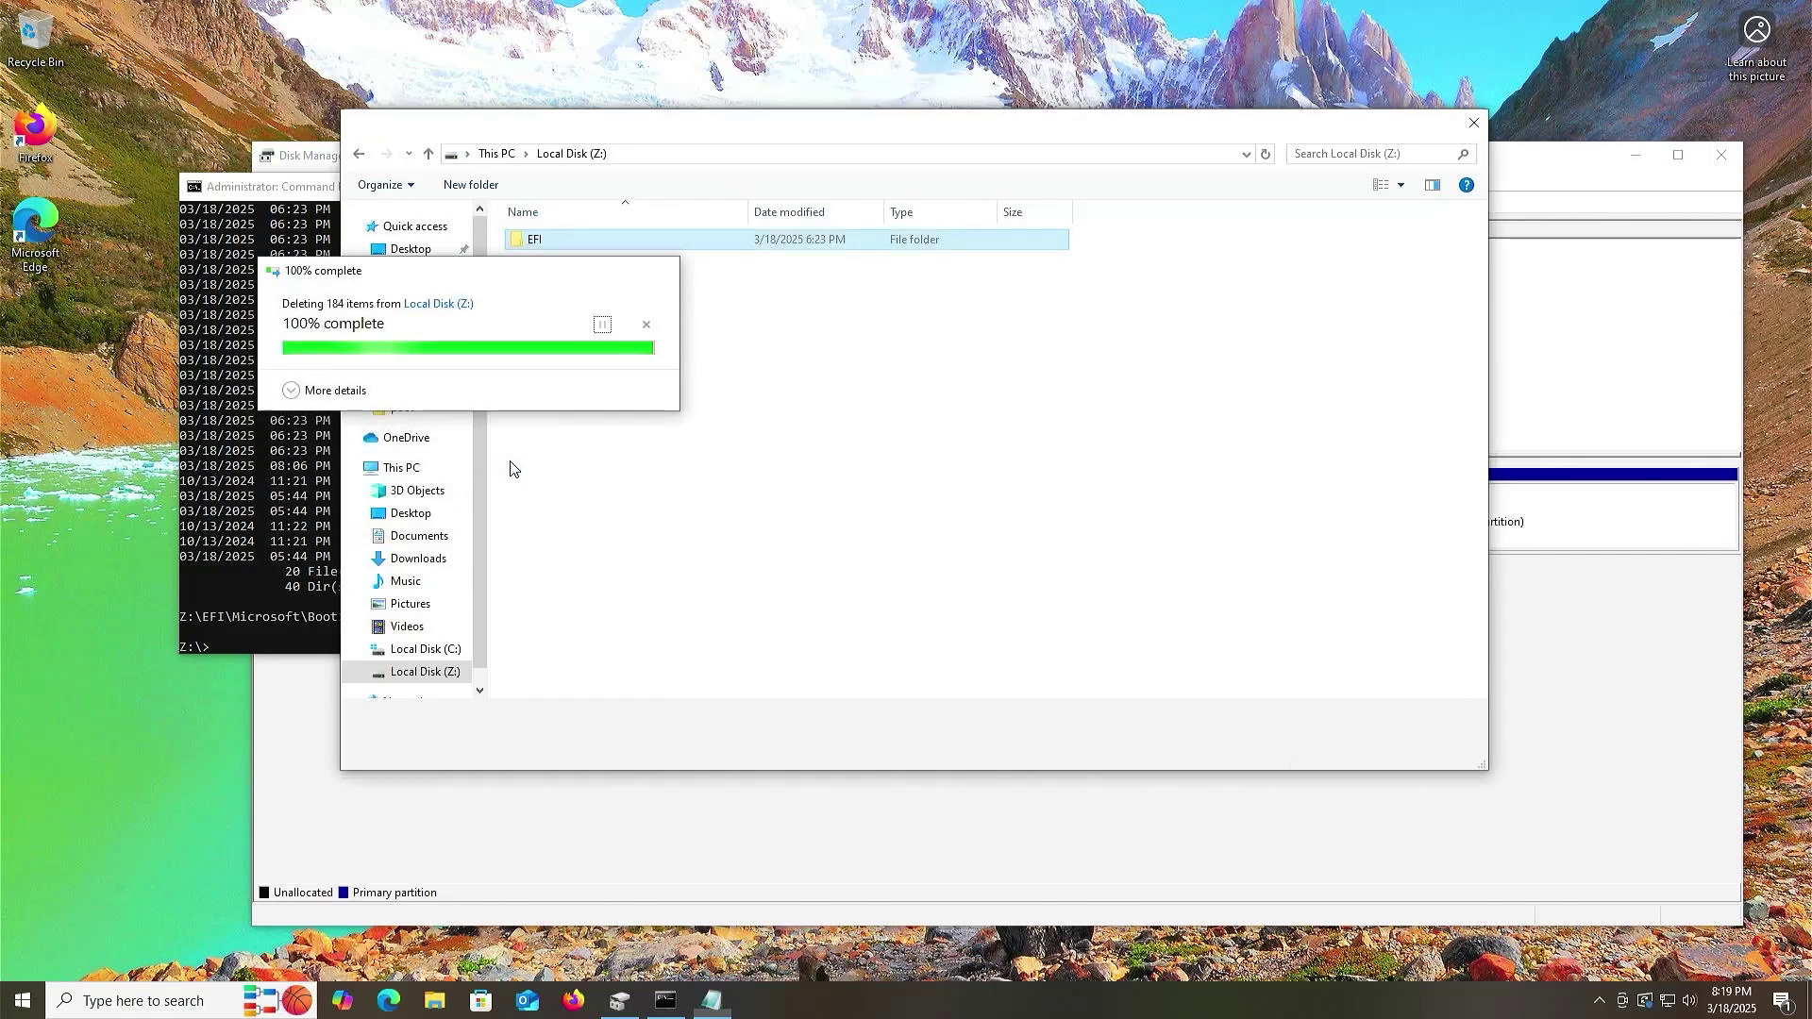
- Check EFI\Microsoft\Boot for the leftover BCD file, then return to the Z: root
double_click(547, 246)
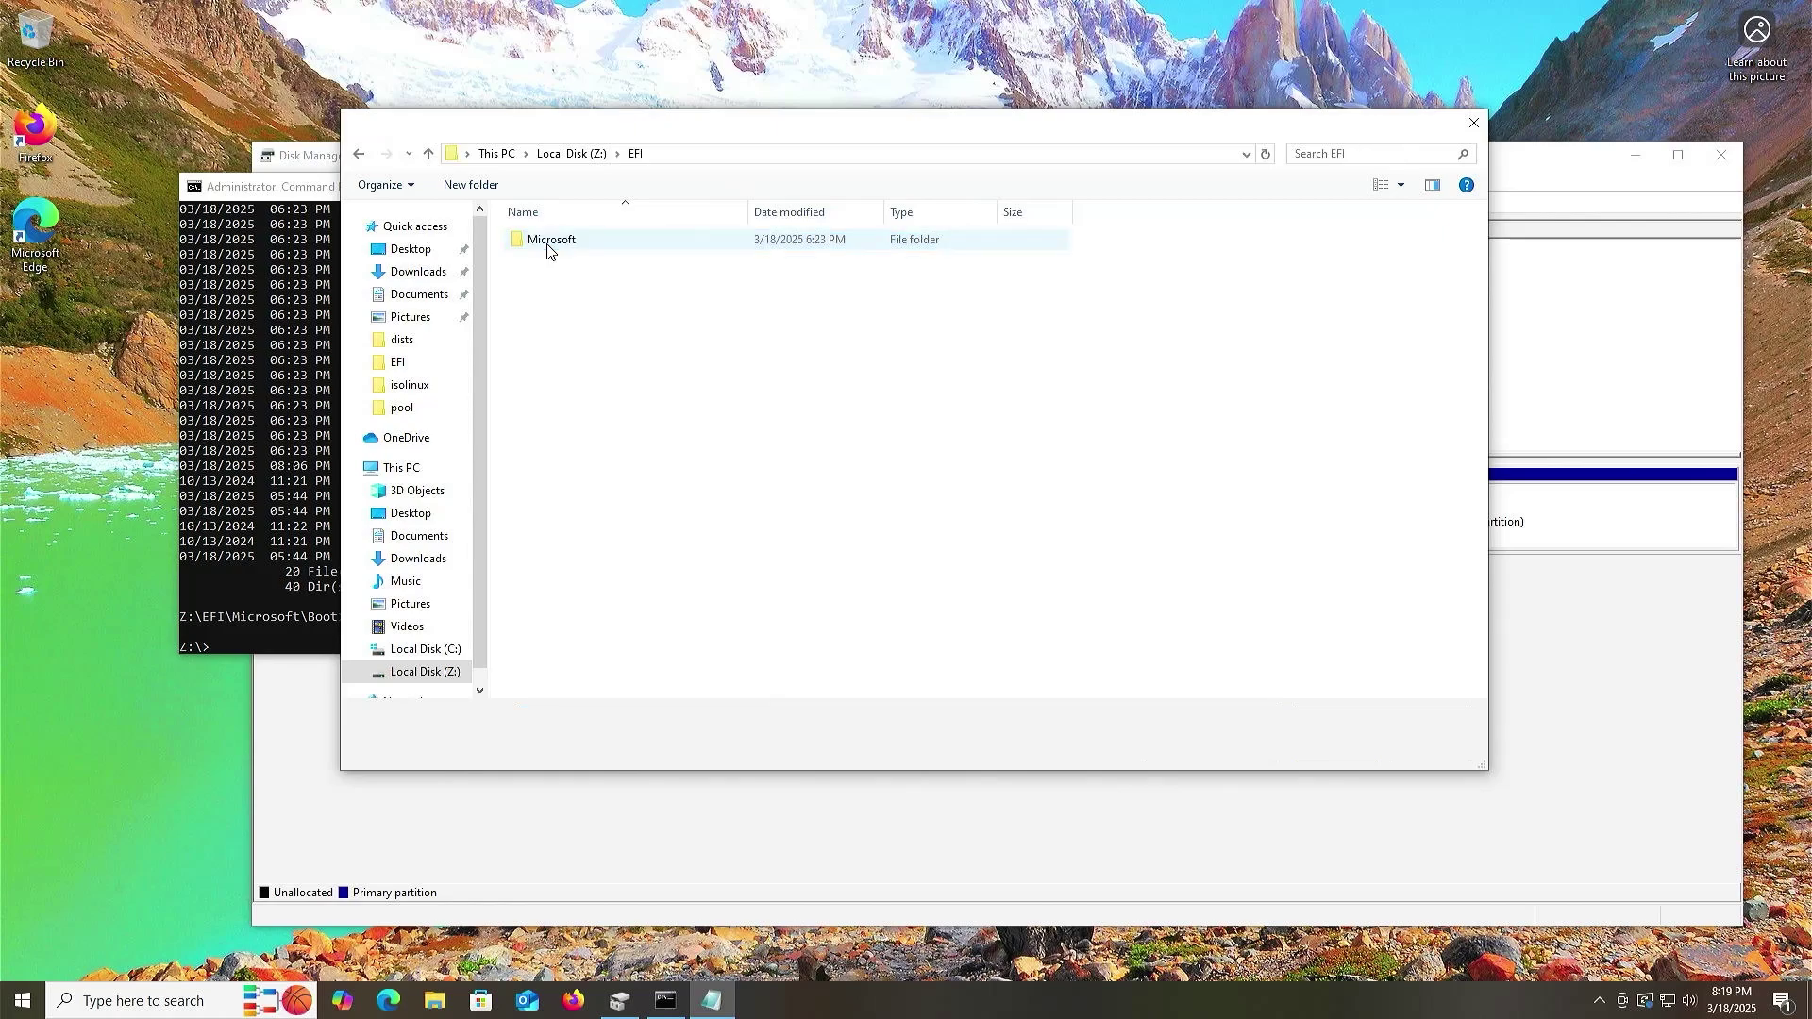
double_click(547, 247)
double_click(551, 249)
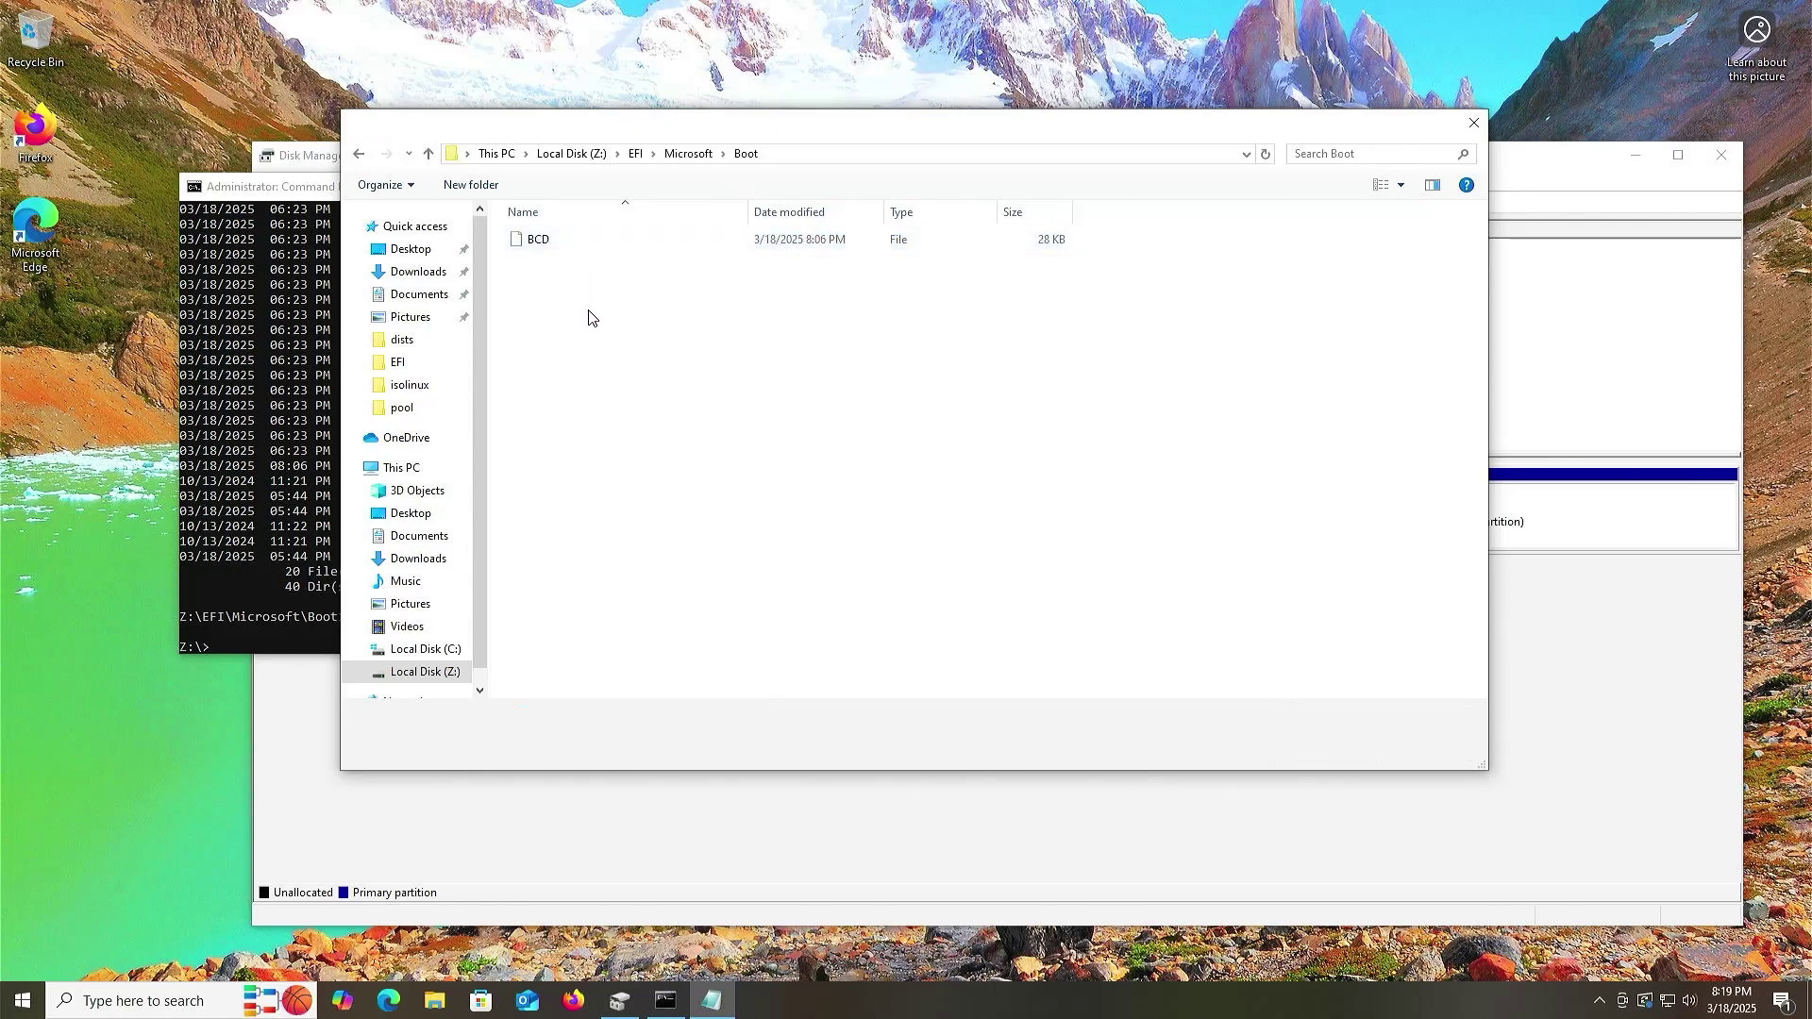
key(alt+Up)
key(alt+Up)
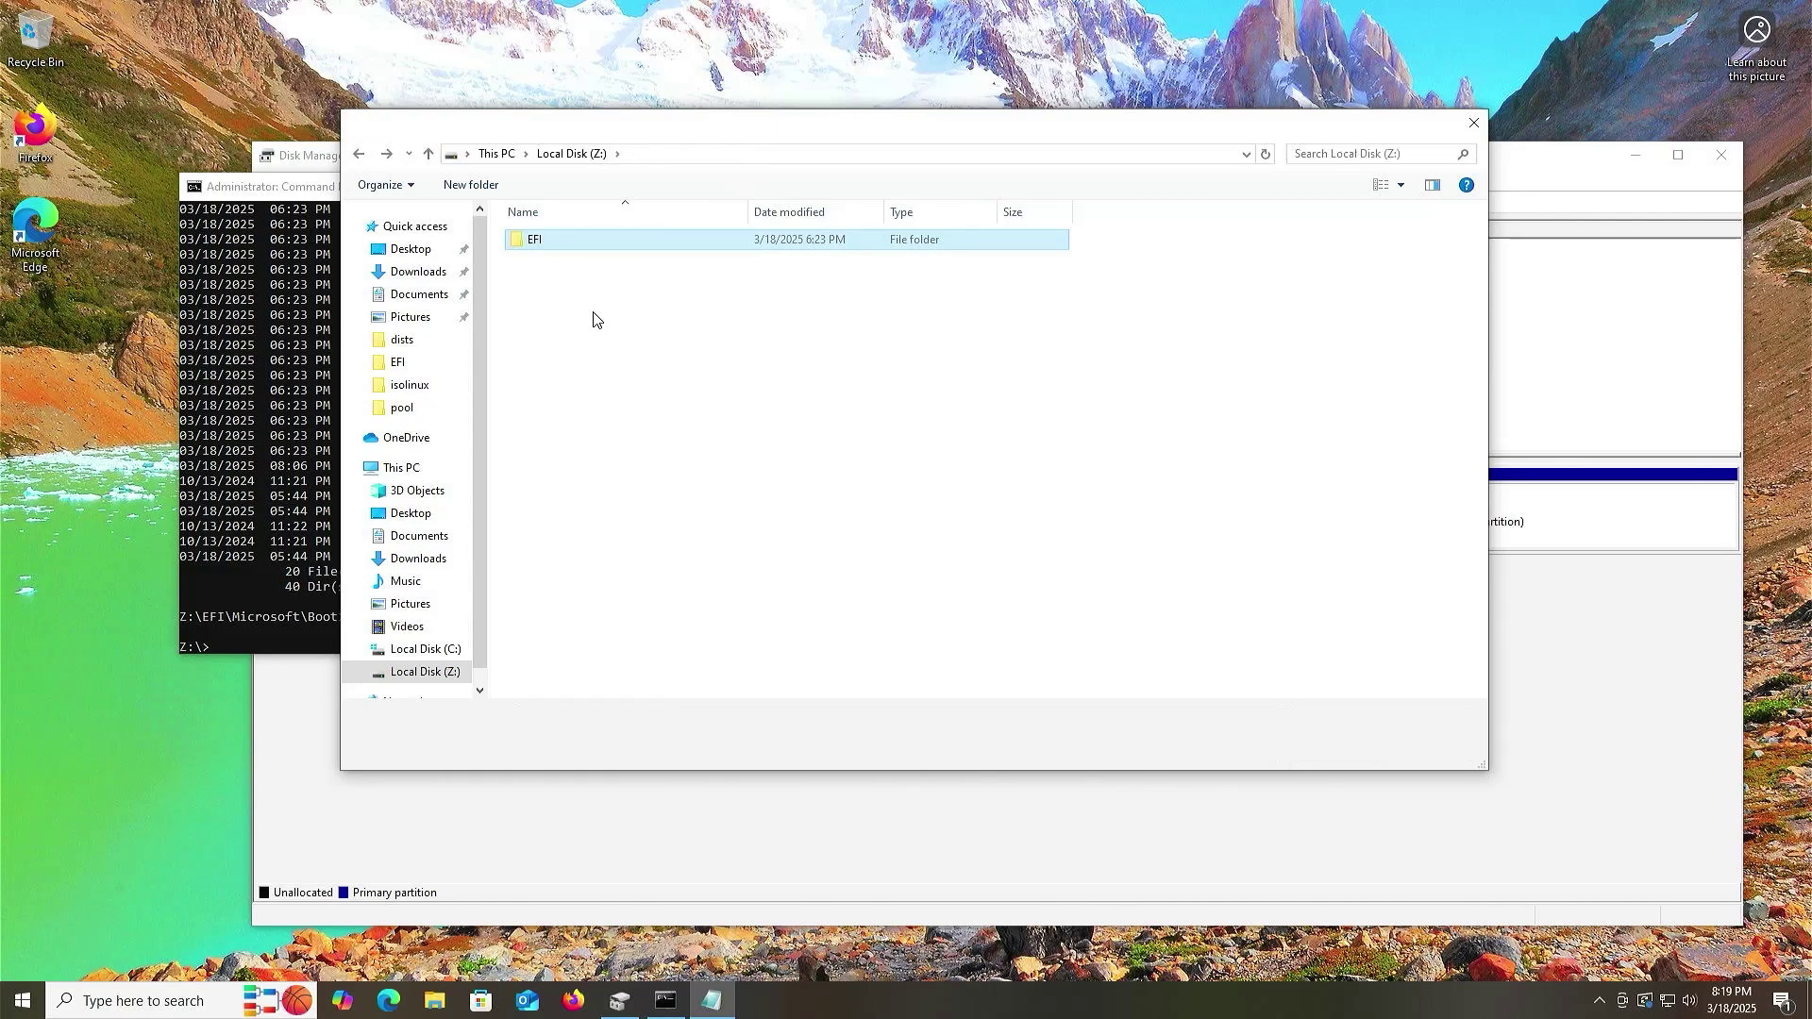
- List the Z:\ root contents in Command Prompt
click(295, 373)
text(dir)
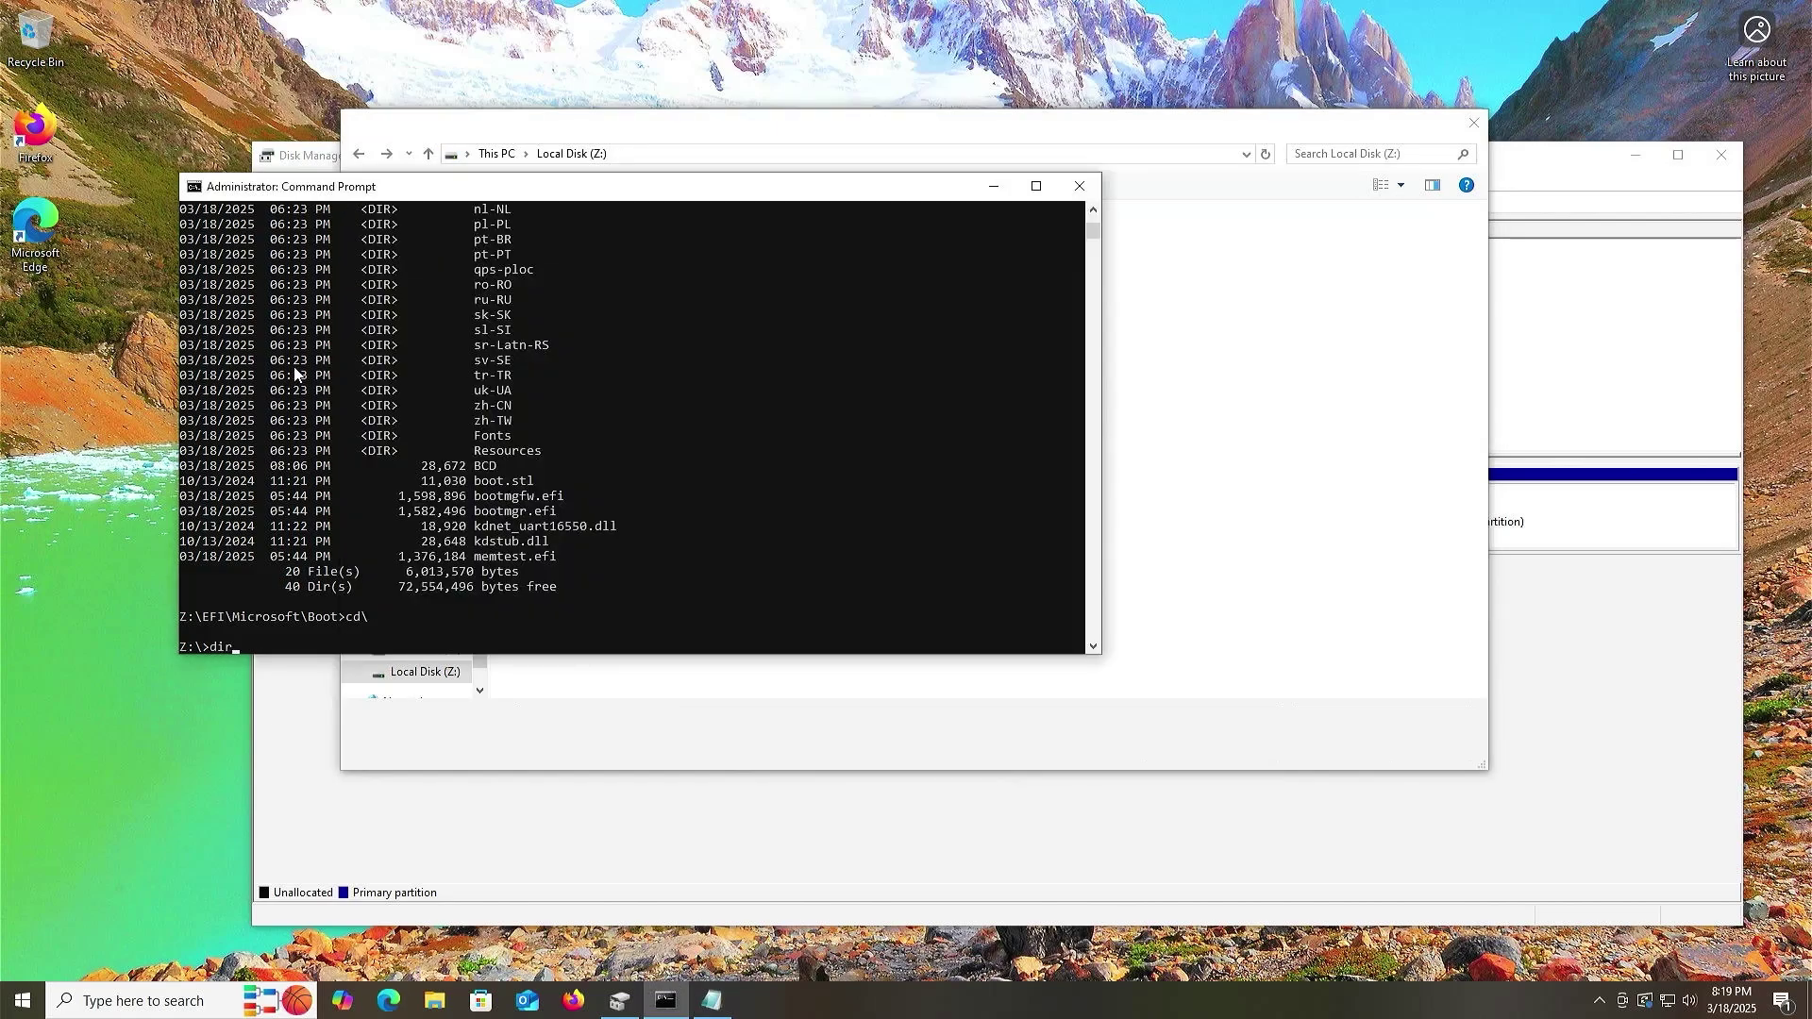
key(Return)
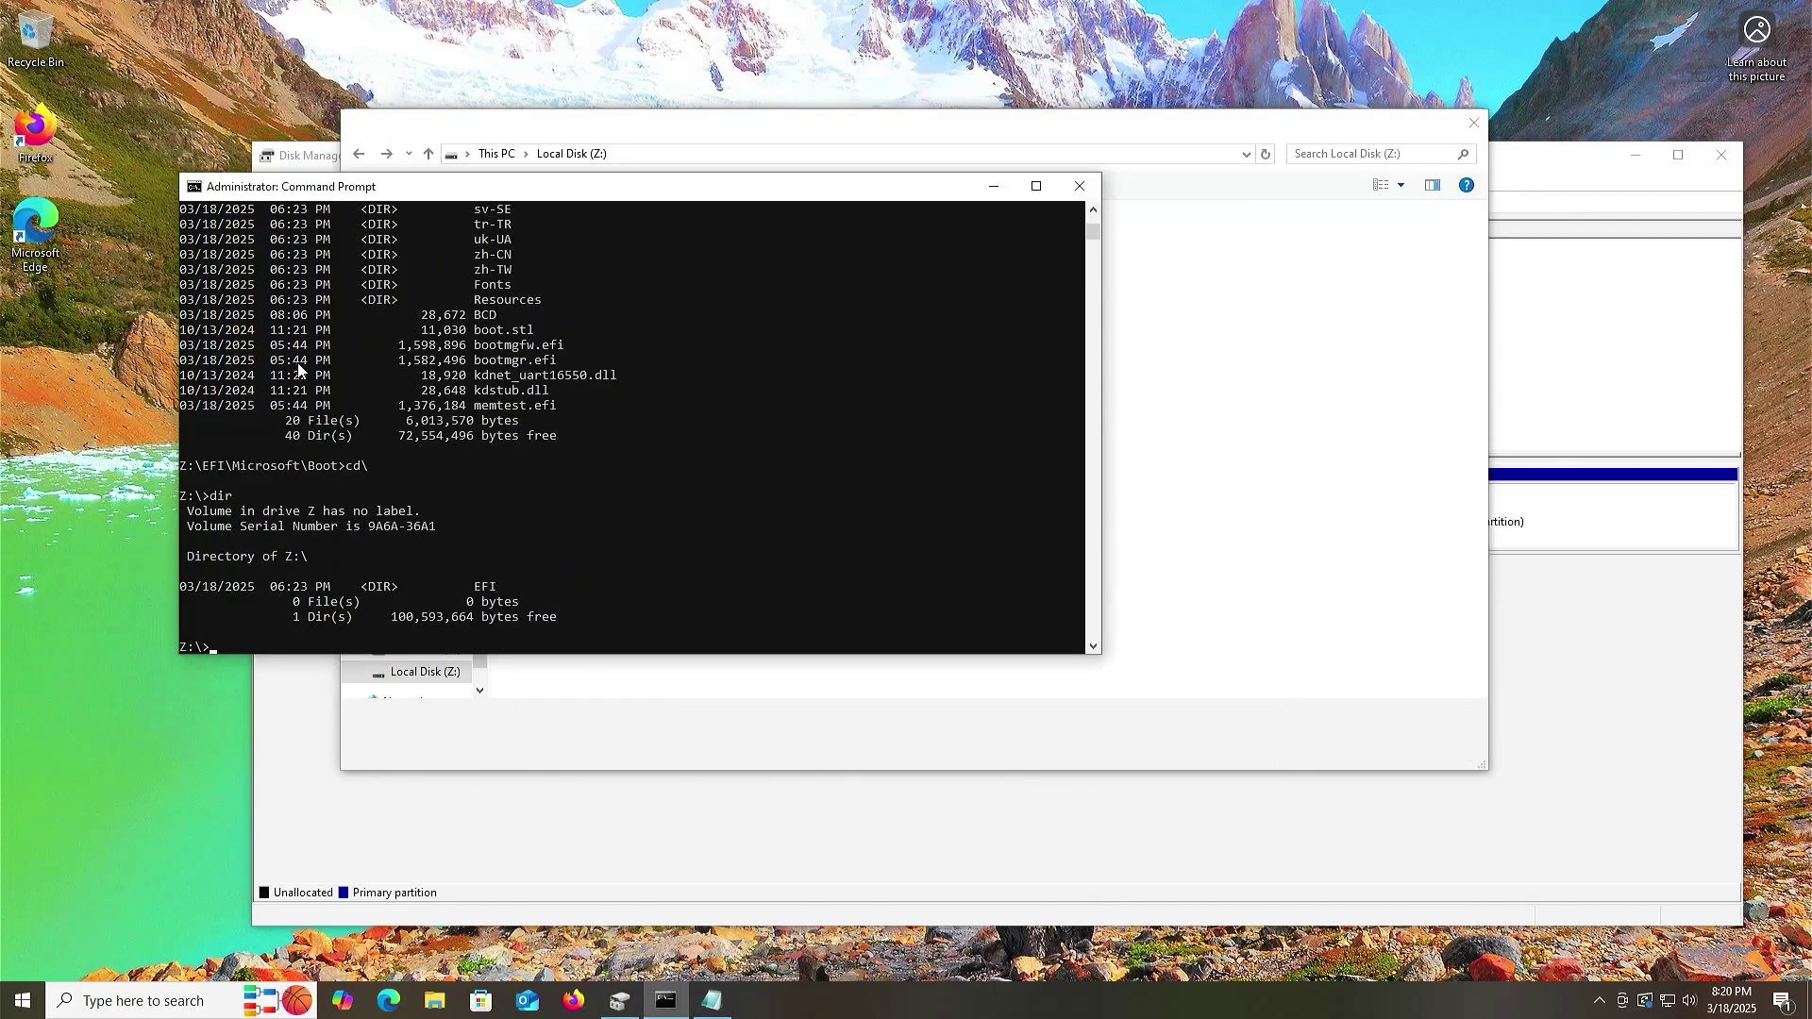
click(409, 628)
right_click(412, 630)
- Run rmdir /s EFI and confirm with y
text(rmdir /s EFI)
key(Return)
text(y)
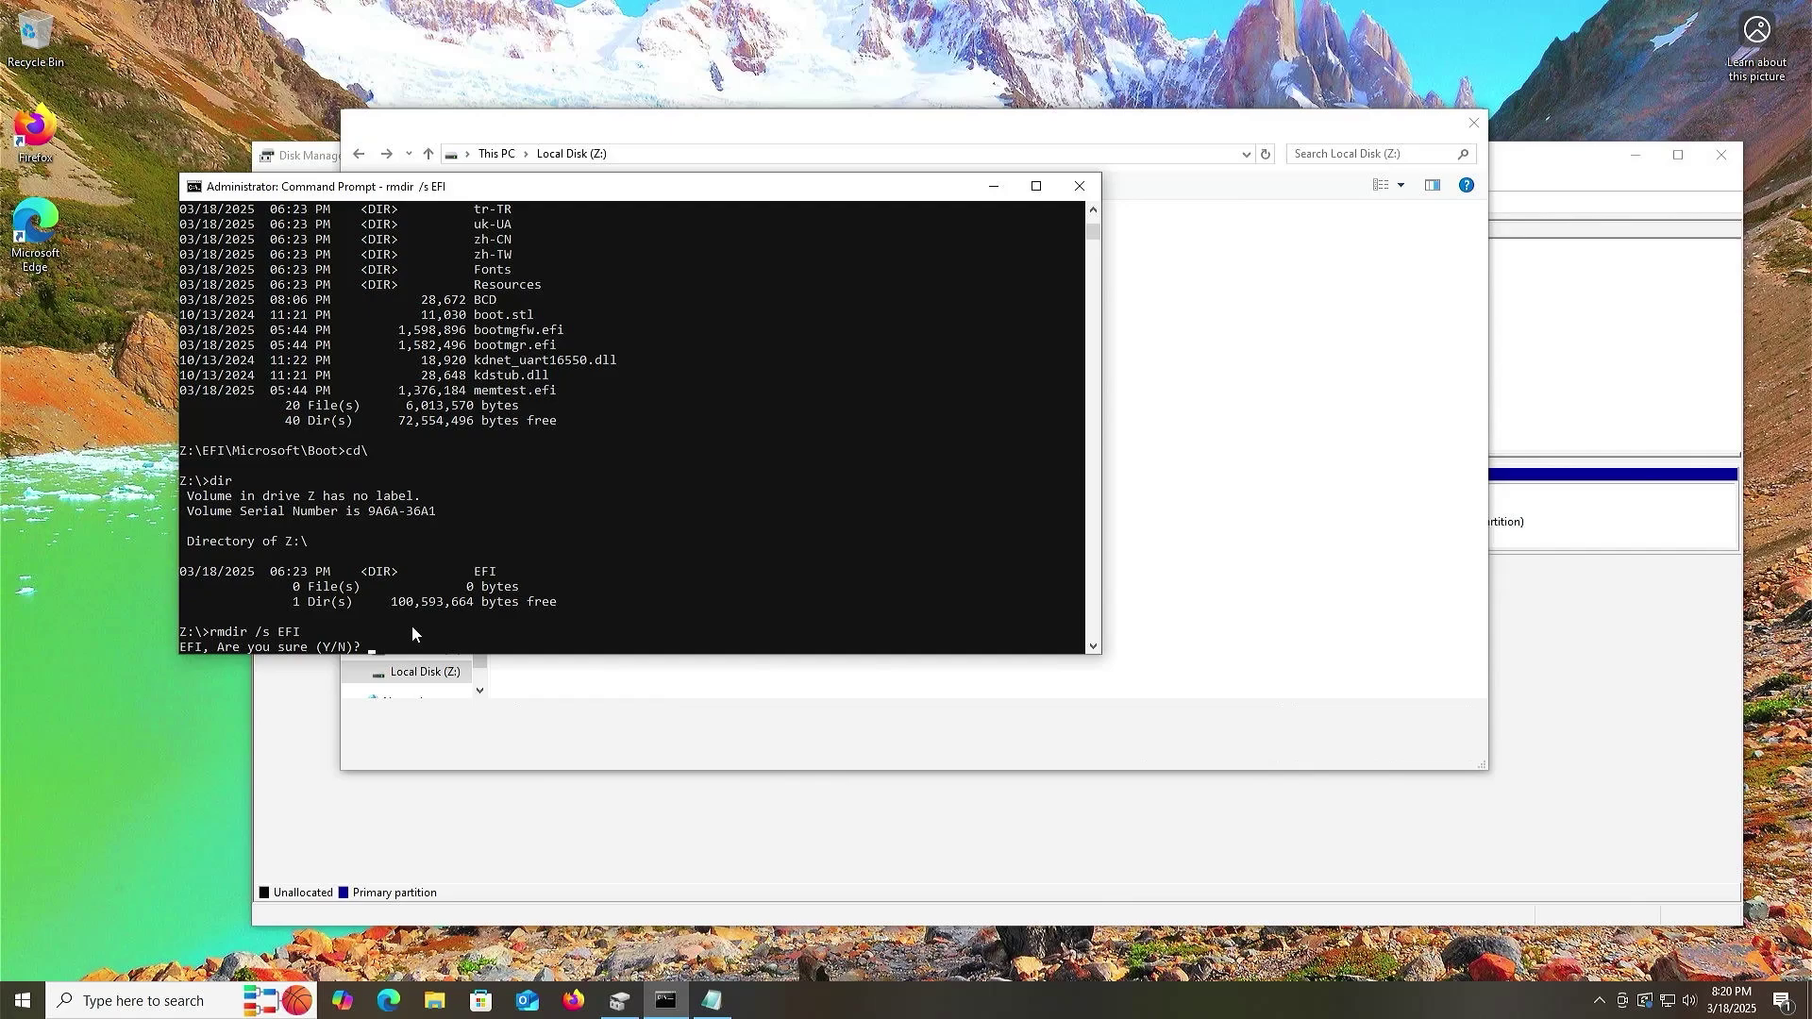
key(Return)
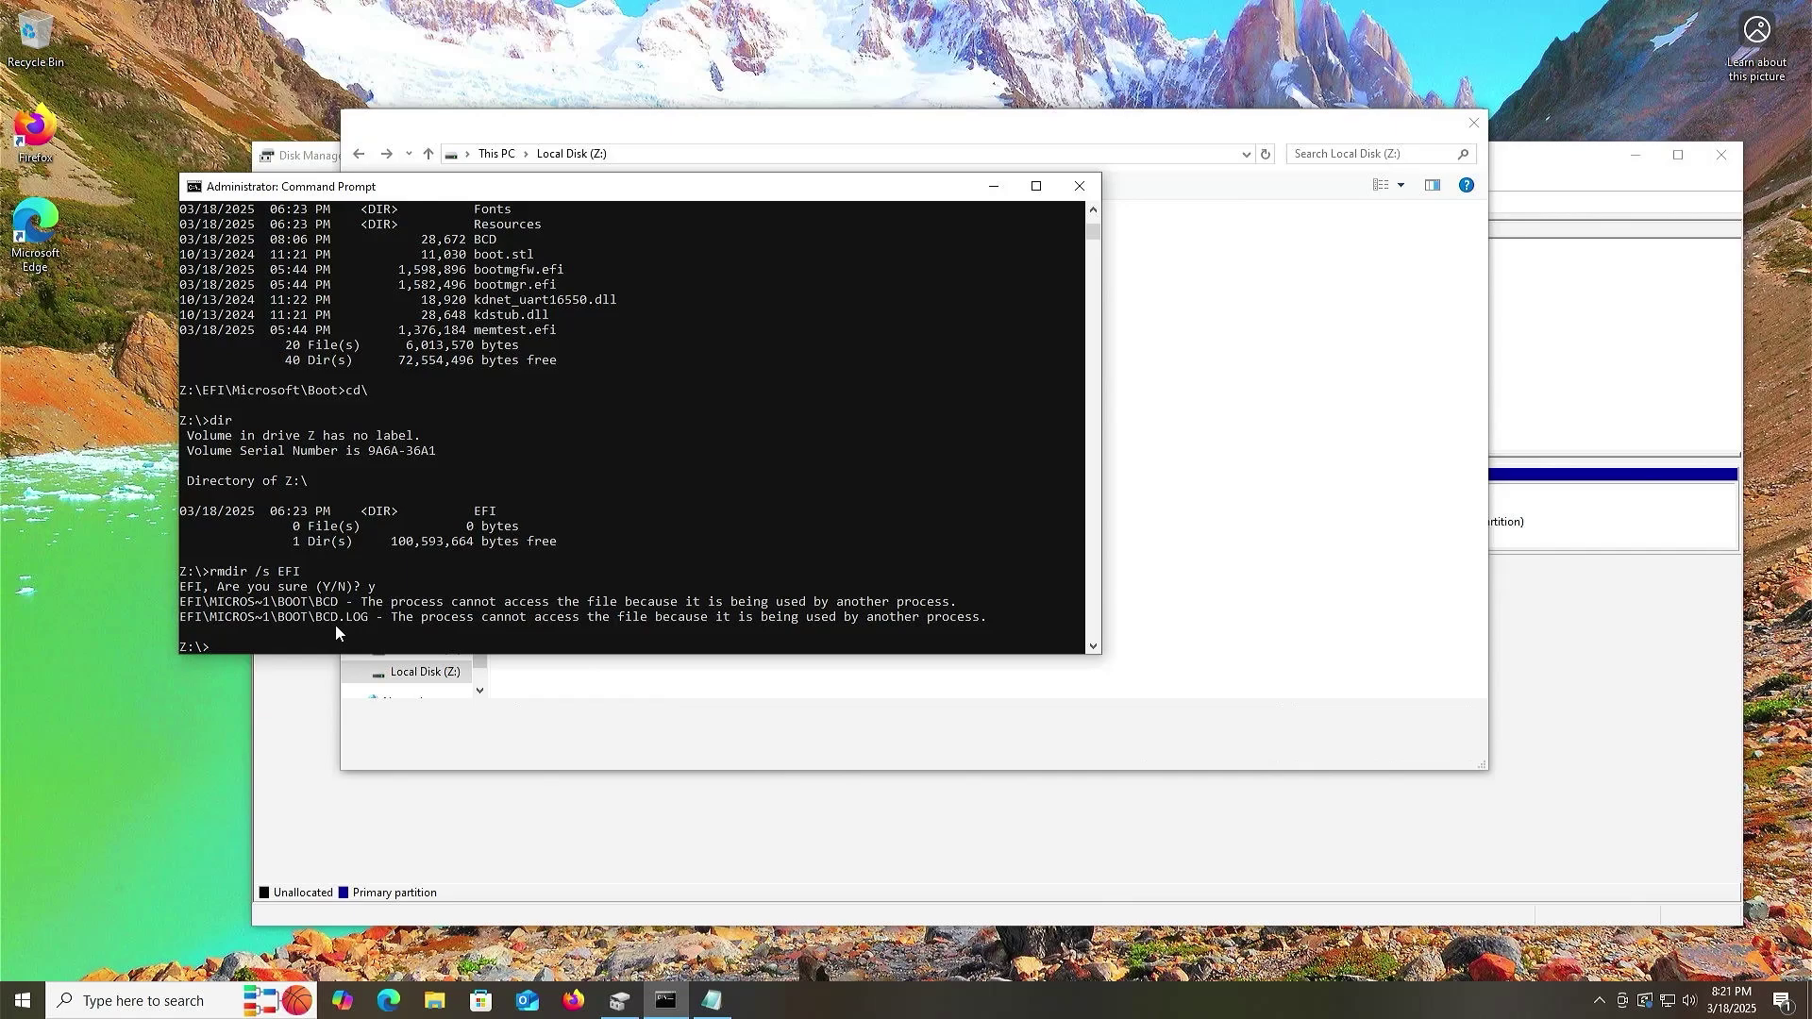
- Restart the computer from the Win+X Shut down or sign out menu
right_click(21, 1000)
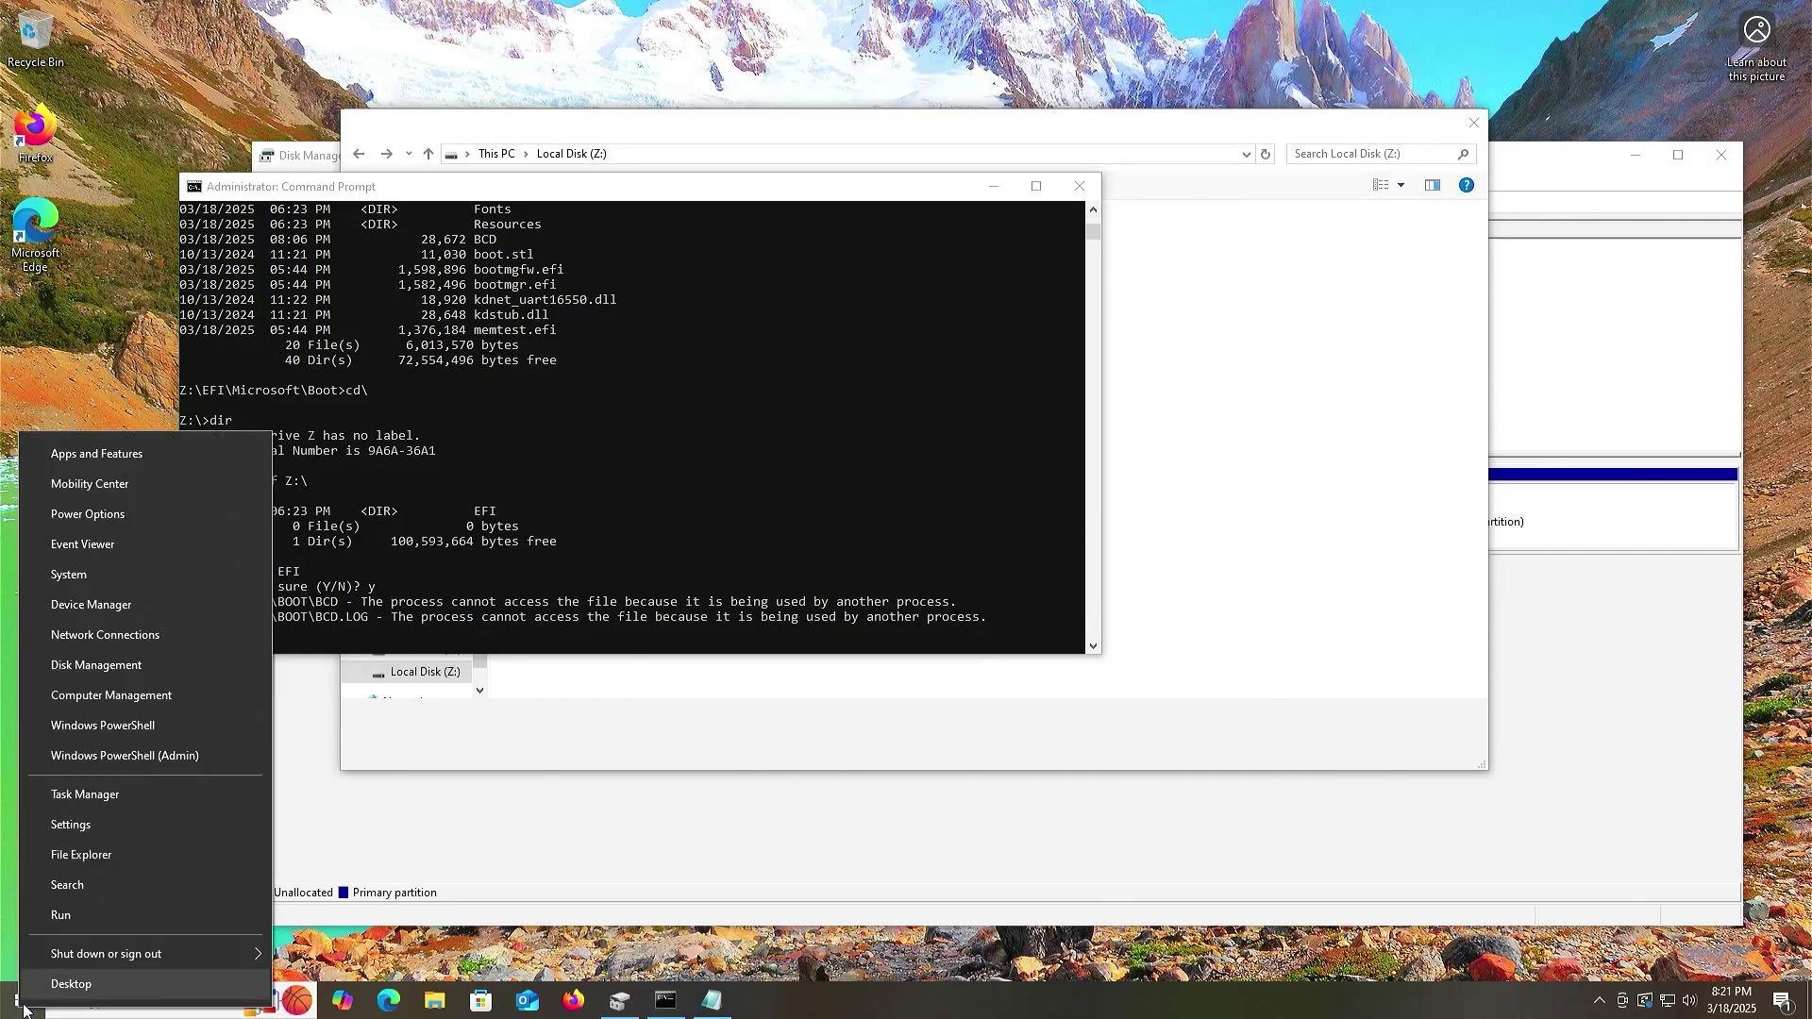
mouse_move(132, 955)
click(328, 955)
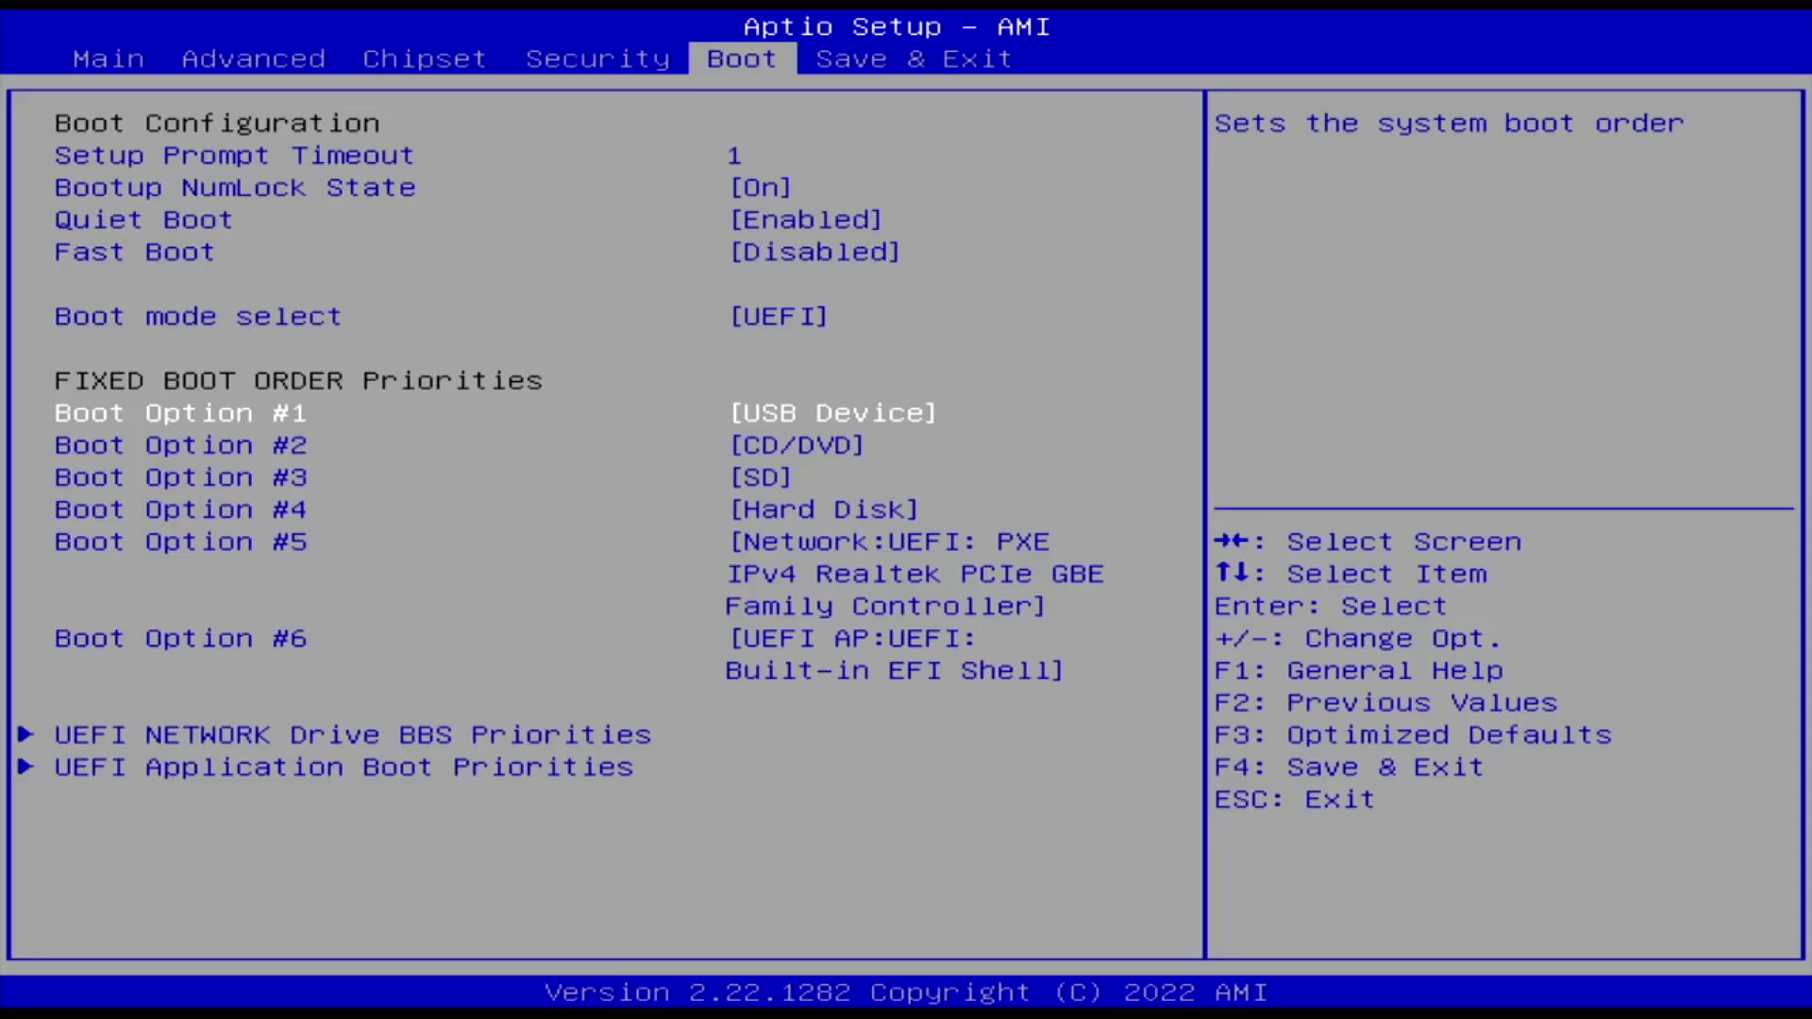
- Review the boot order in Aptio Setup, keeping USB Device as Boot Option #1
key(Down)
key(Down)
key(Down)
key(Down)
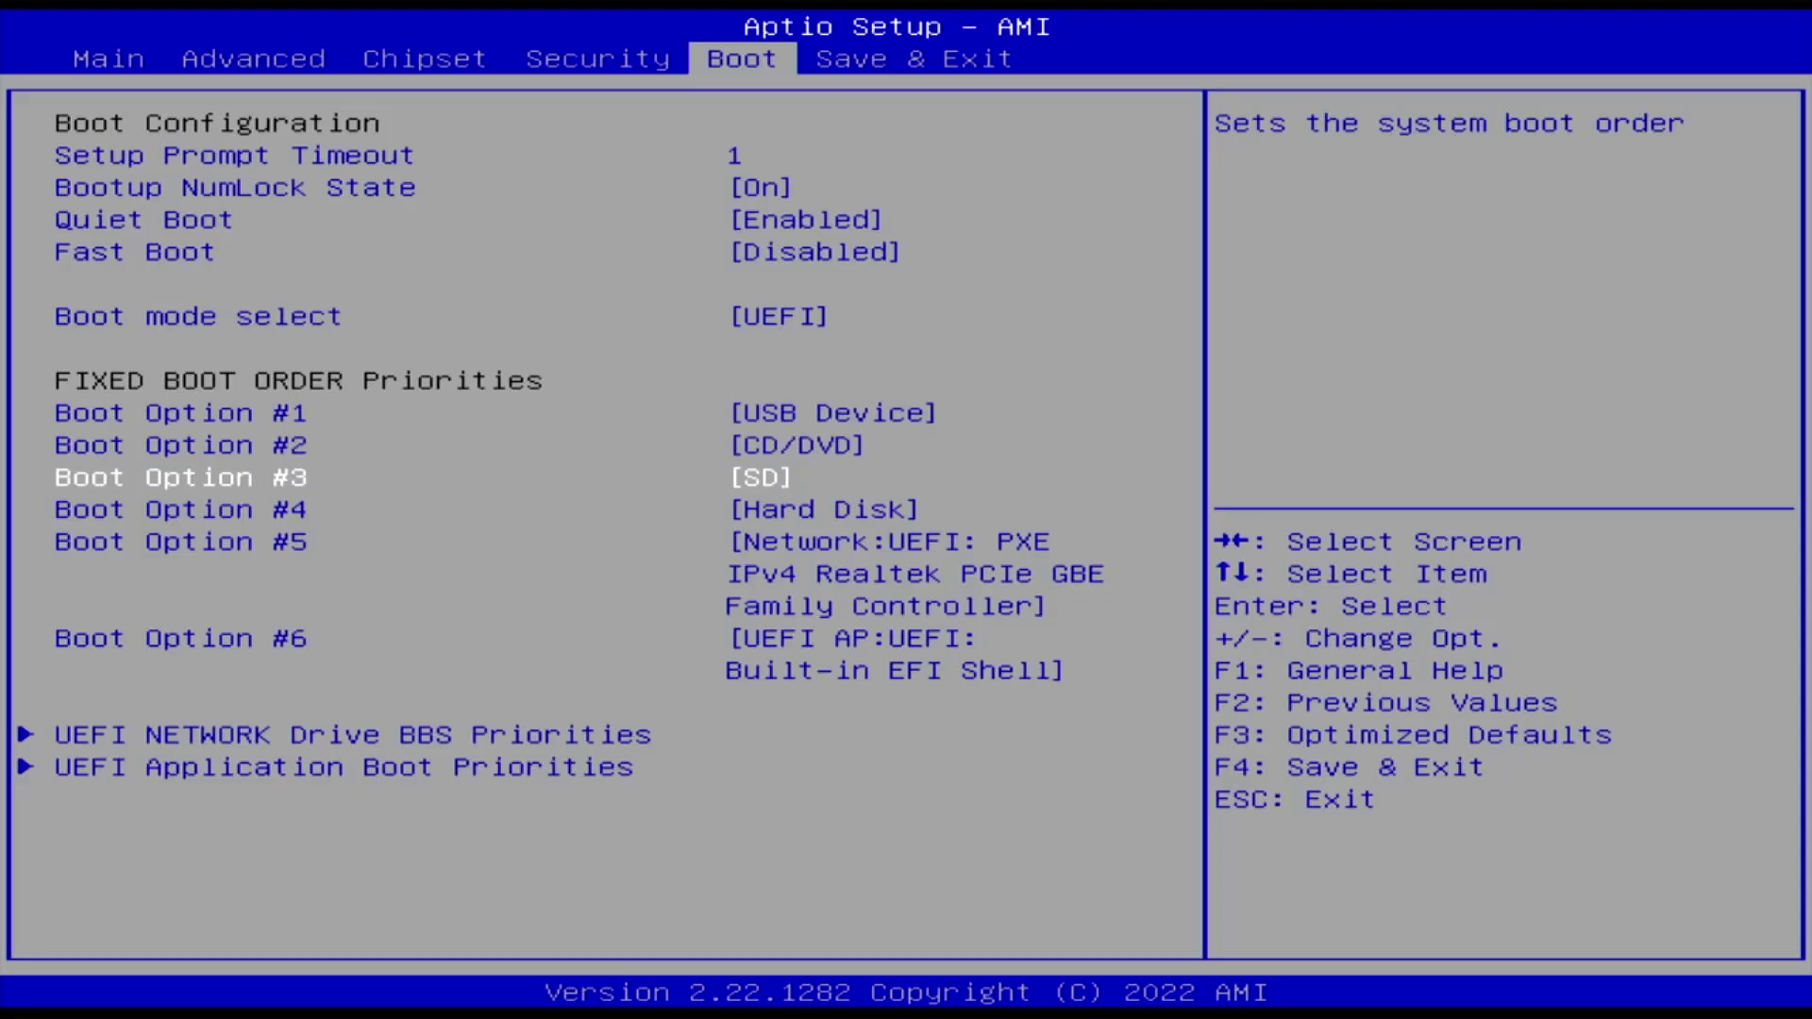
key(Down)
key(Up)
key(Up)
key(Up)
key(Up)
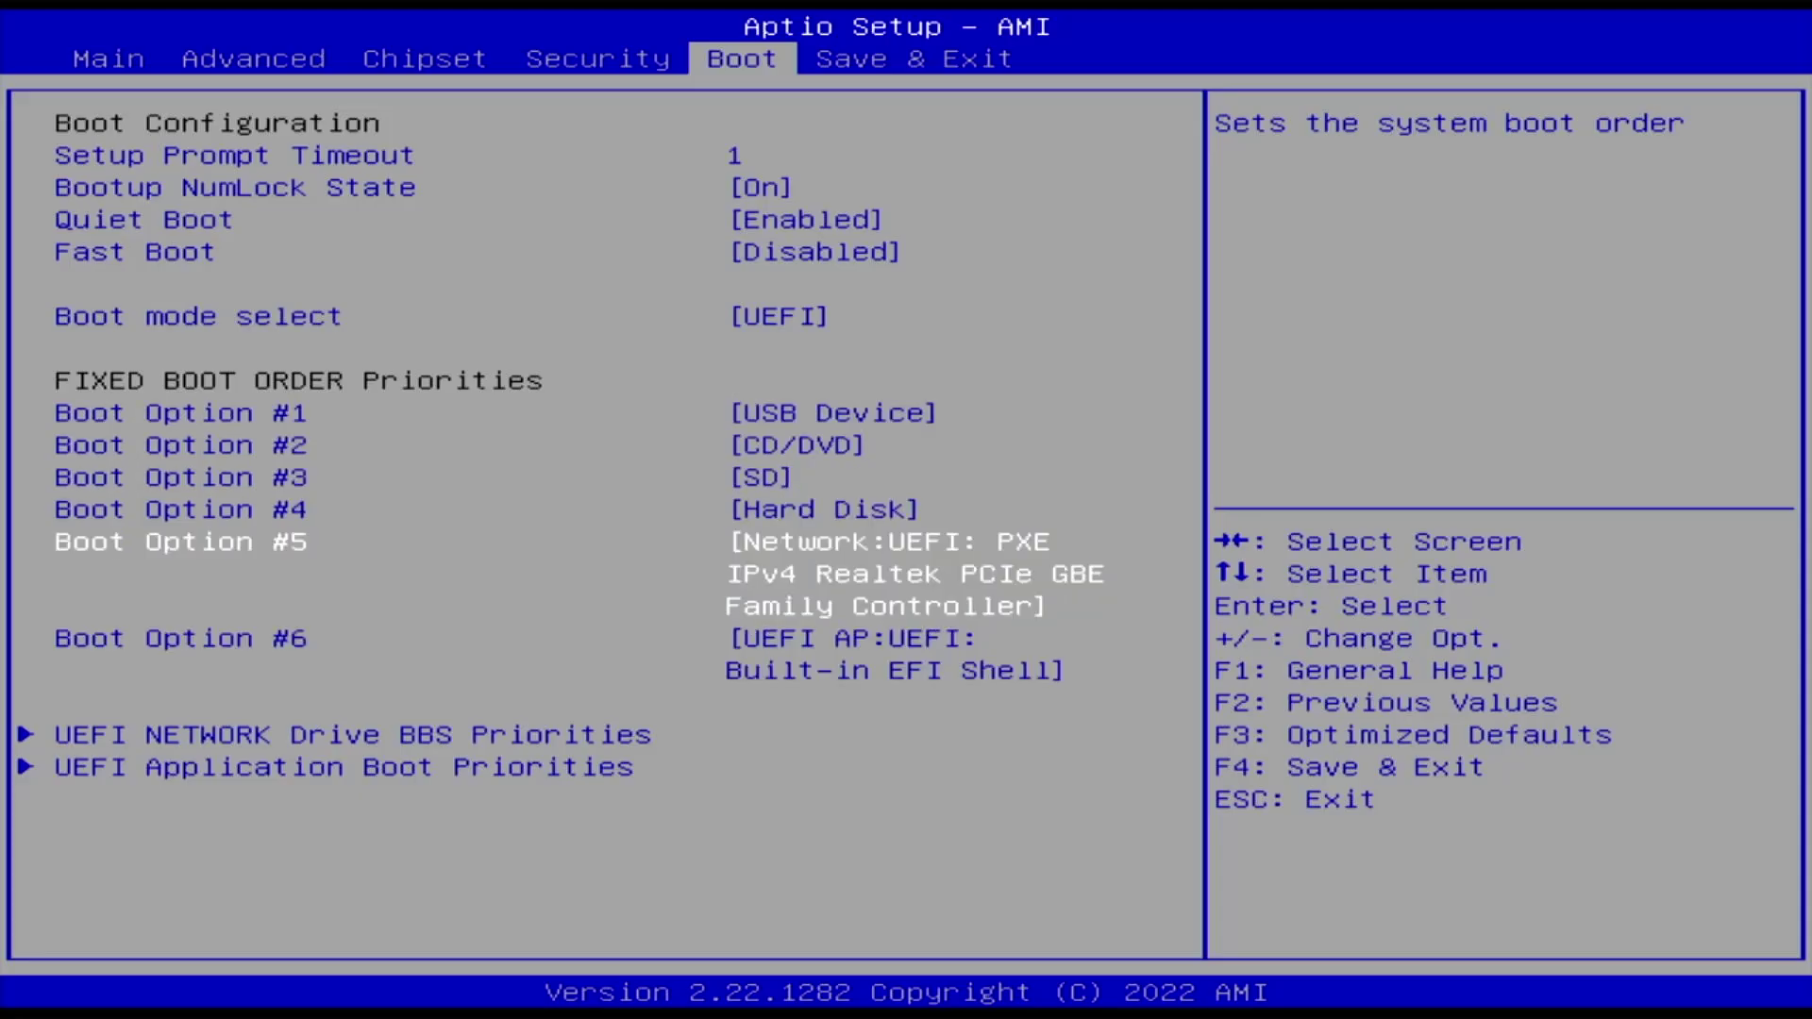
key(Up)
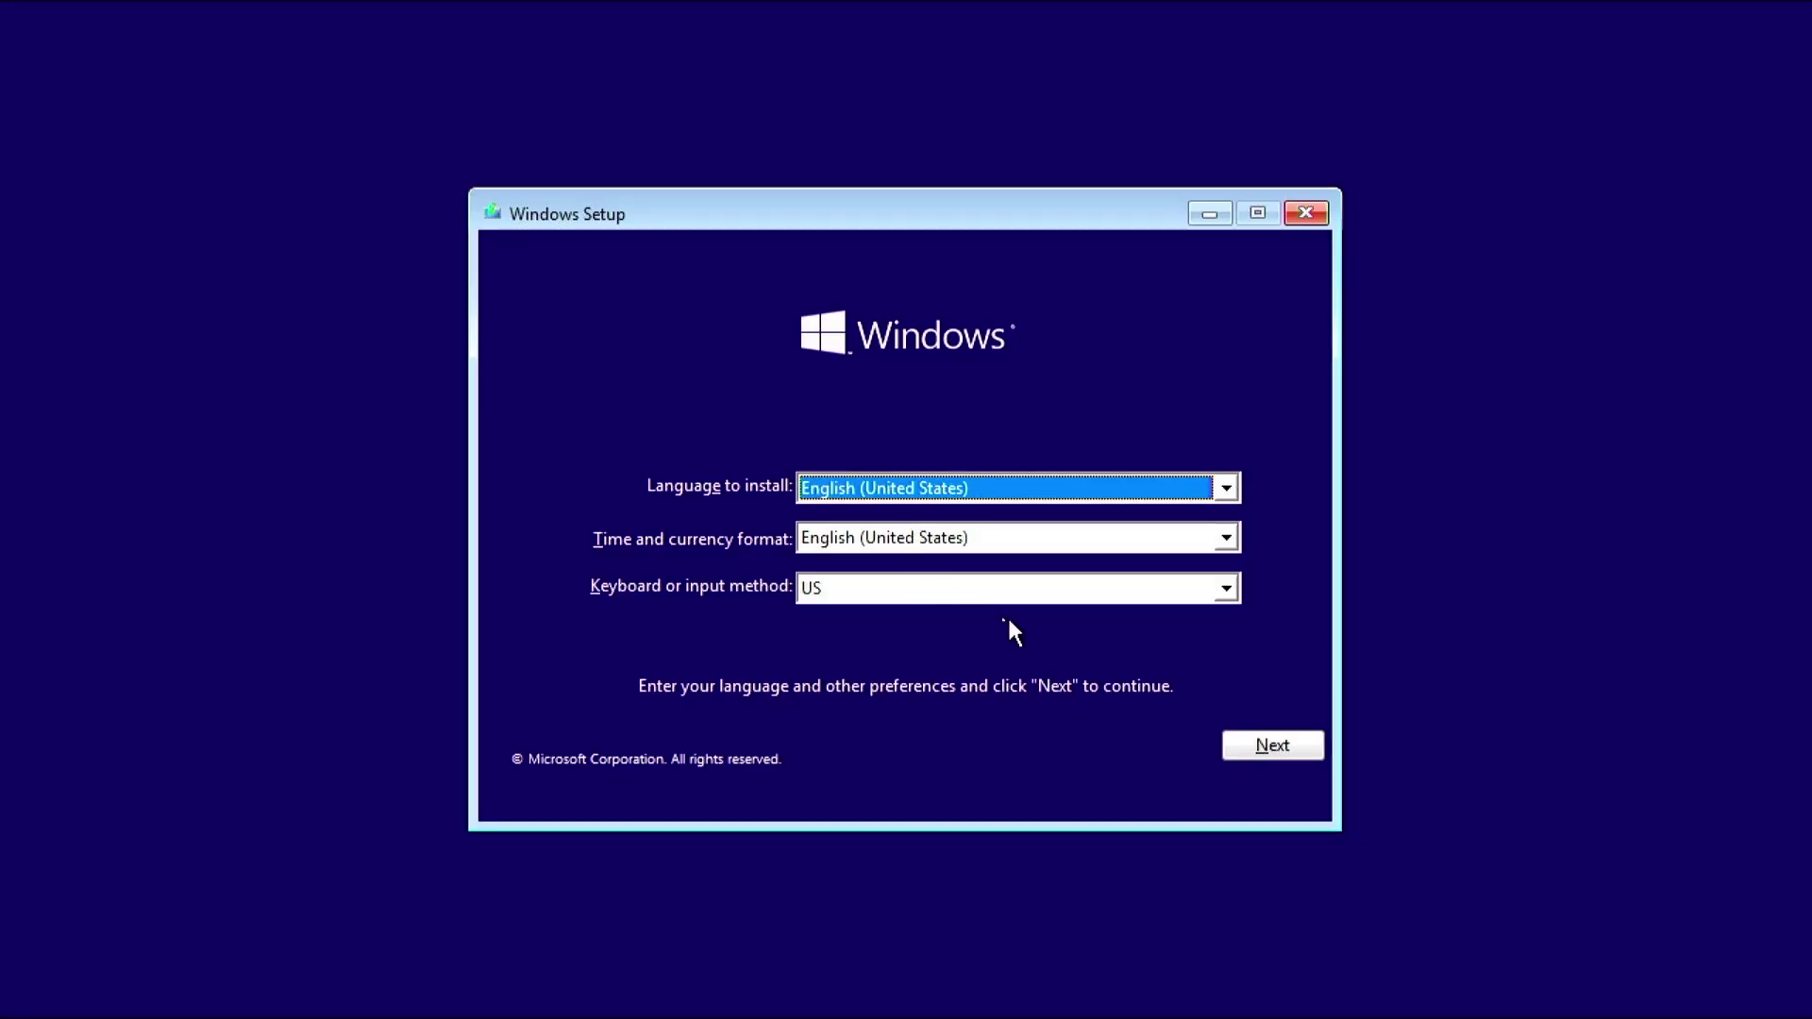
- Accept the default language and US keyboard settings, then choose Repair your computer and Repair my PC
click(1234, 748)
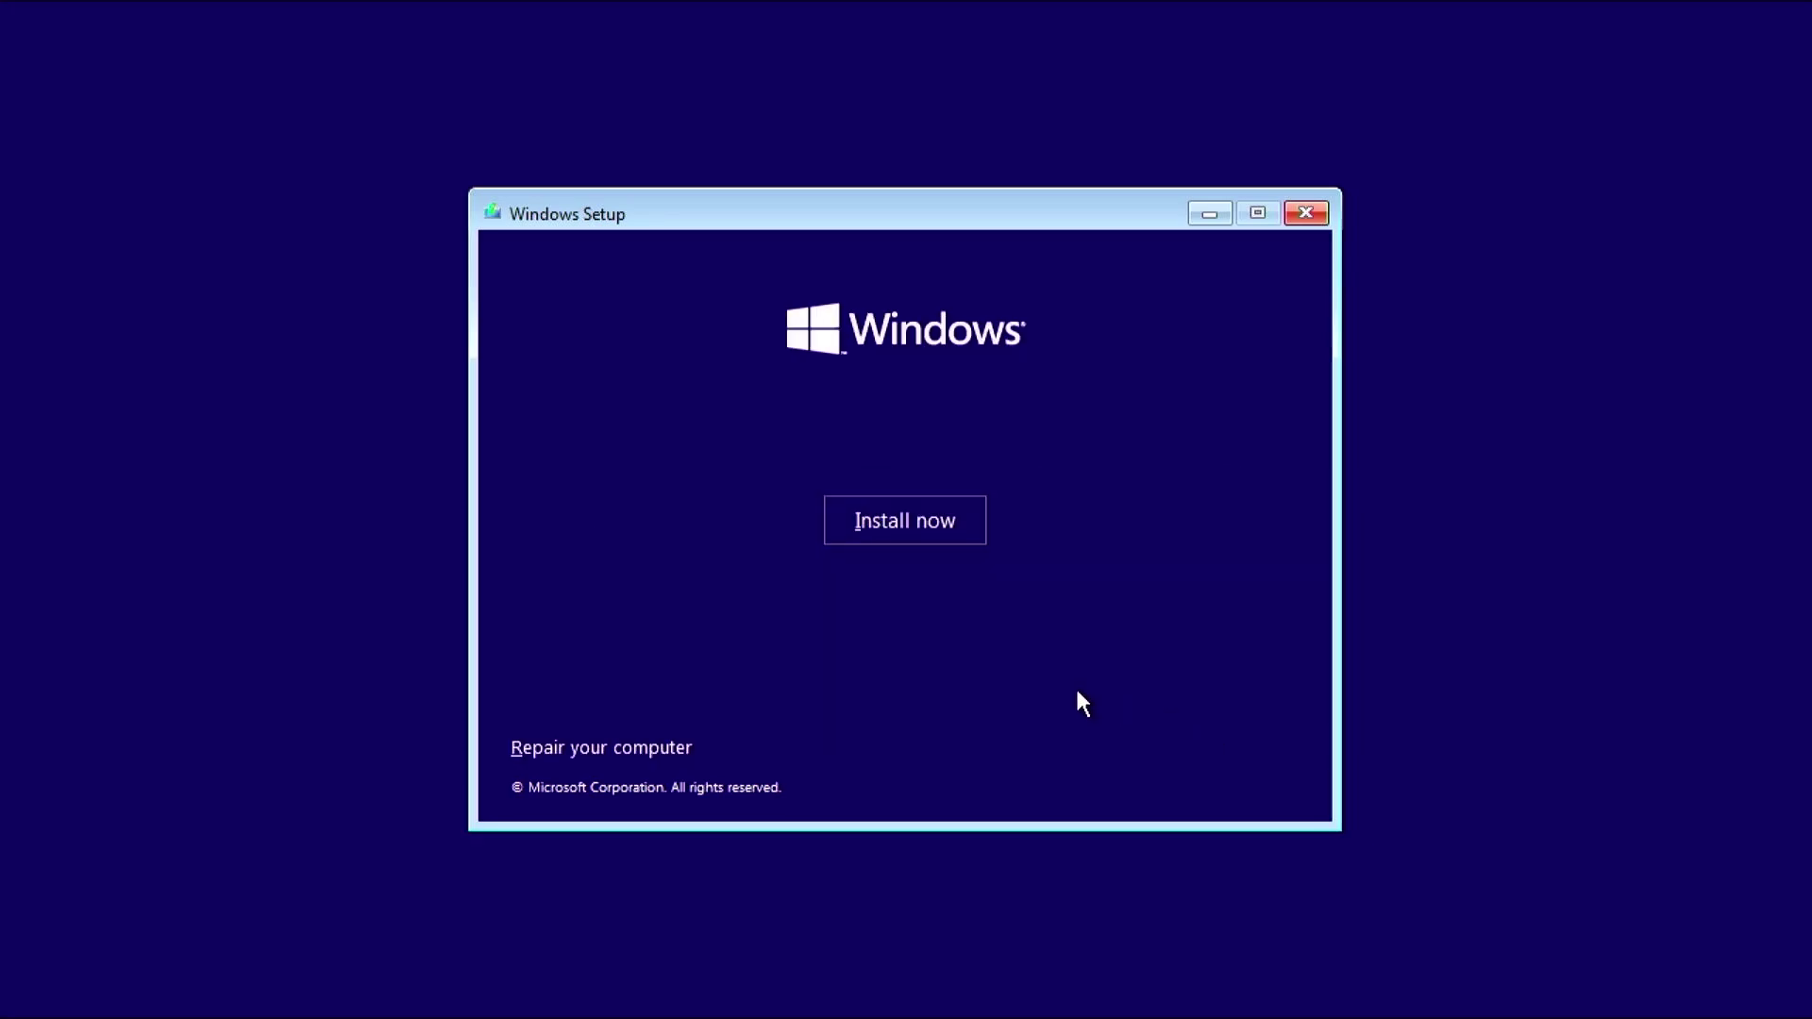
click(598, 767)
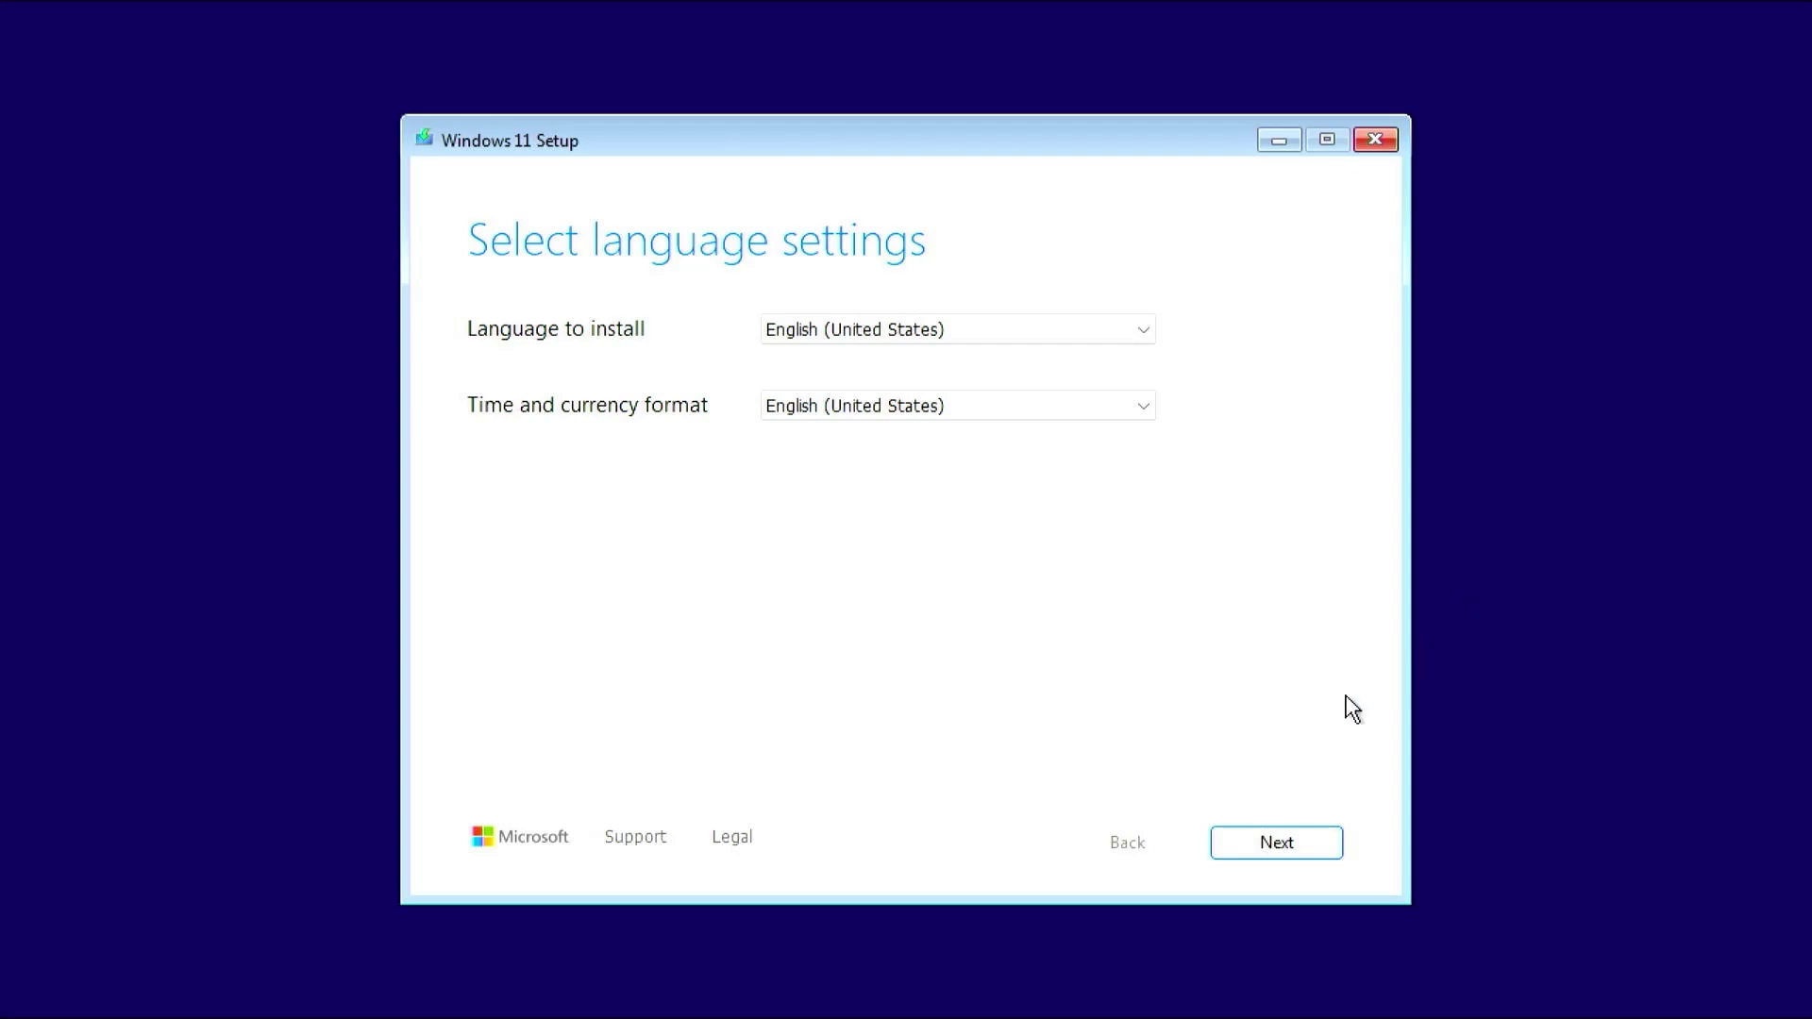
click(1300, 840)
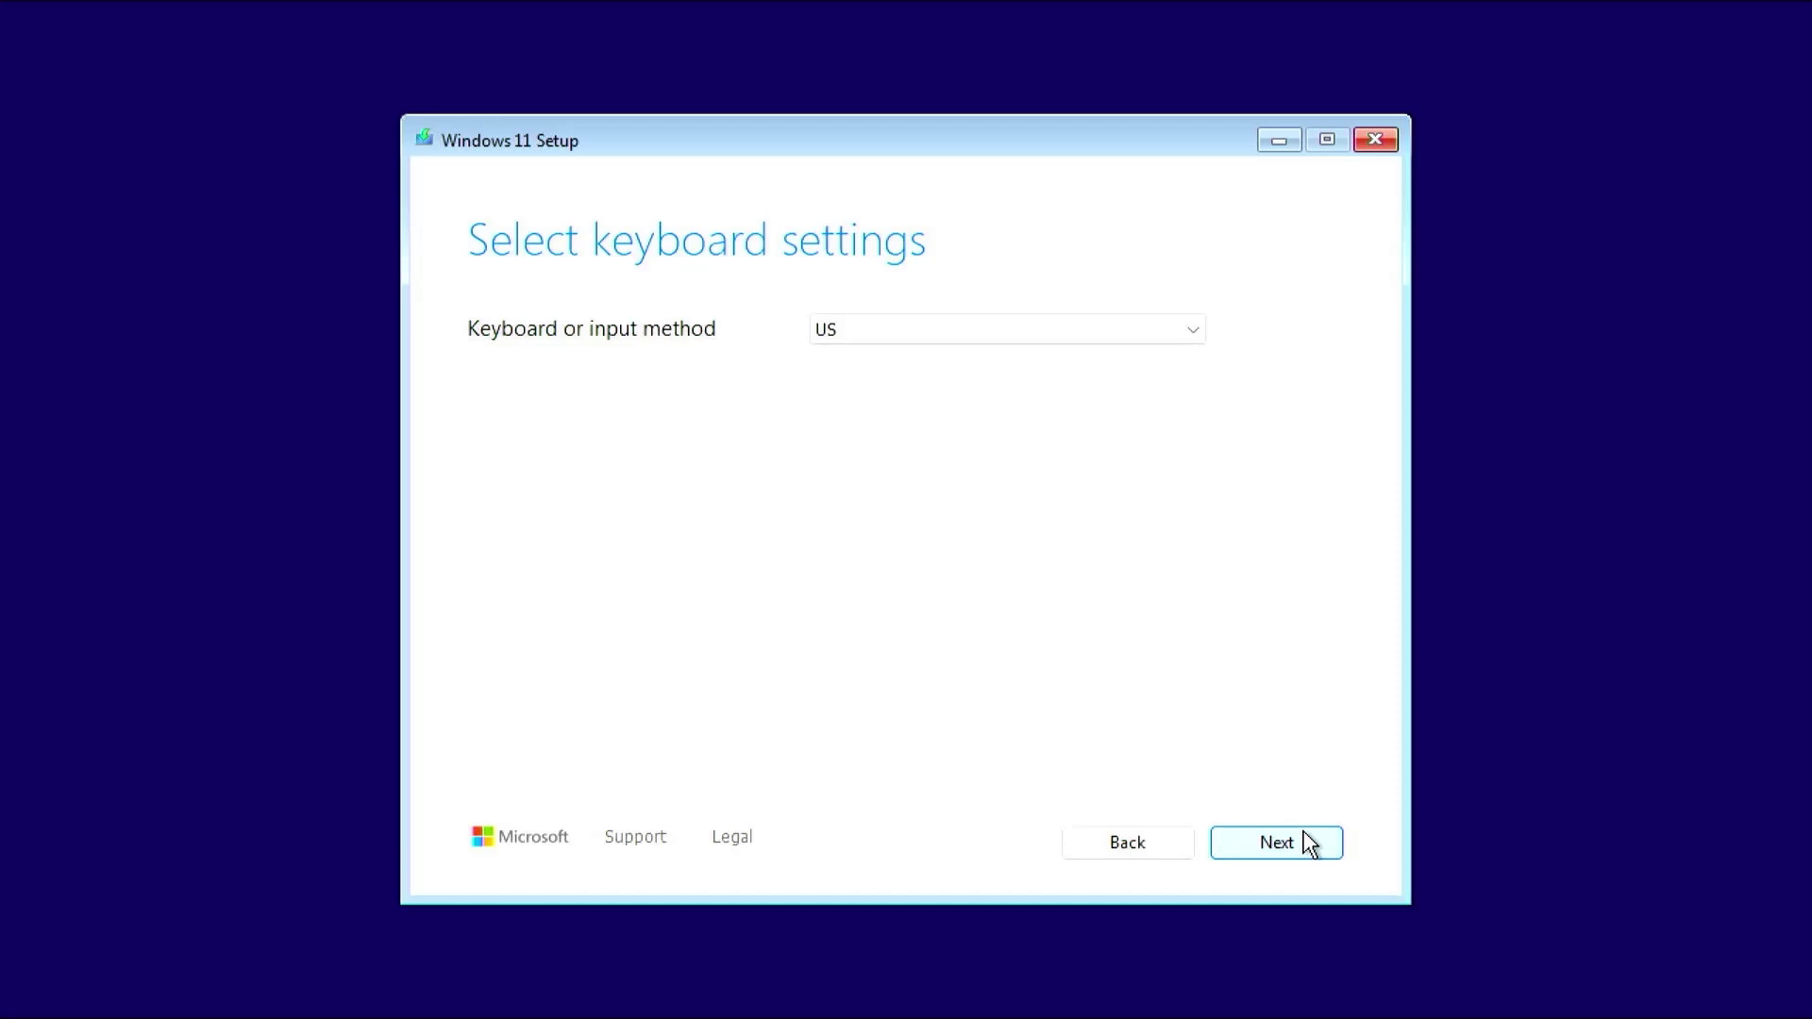
click(1304, 835)
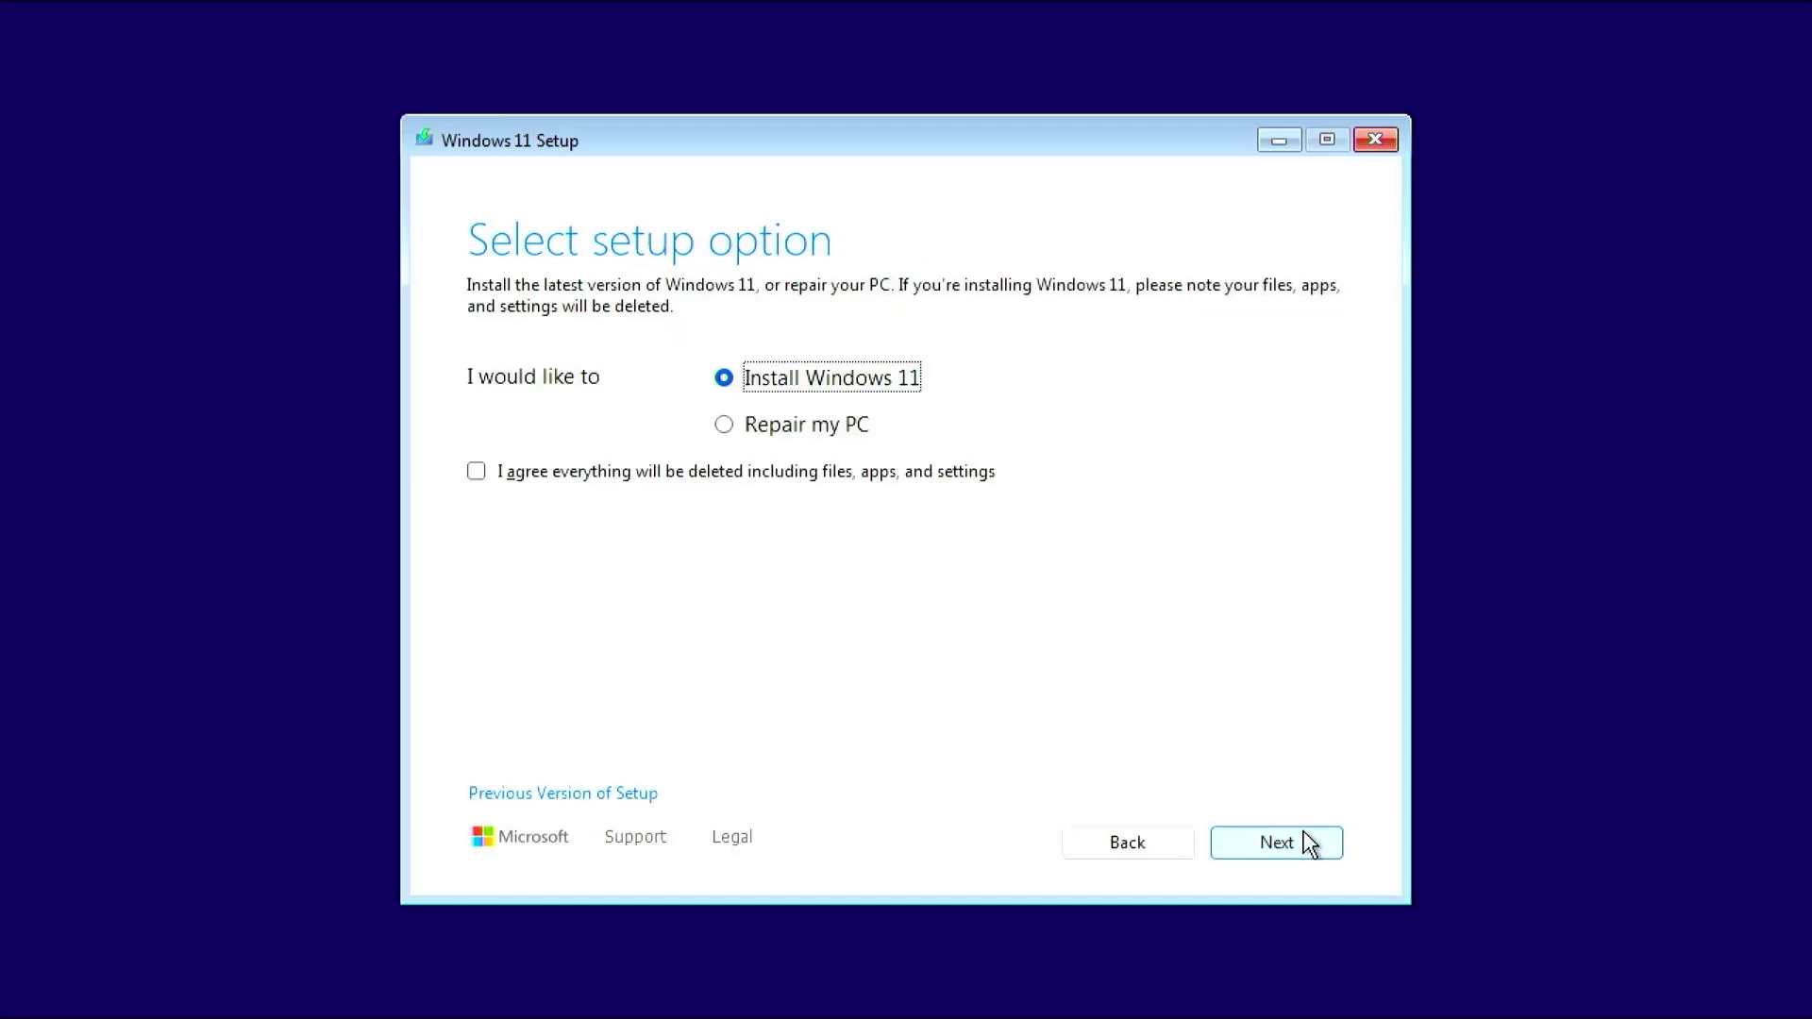
click(799, 428)
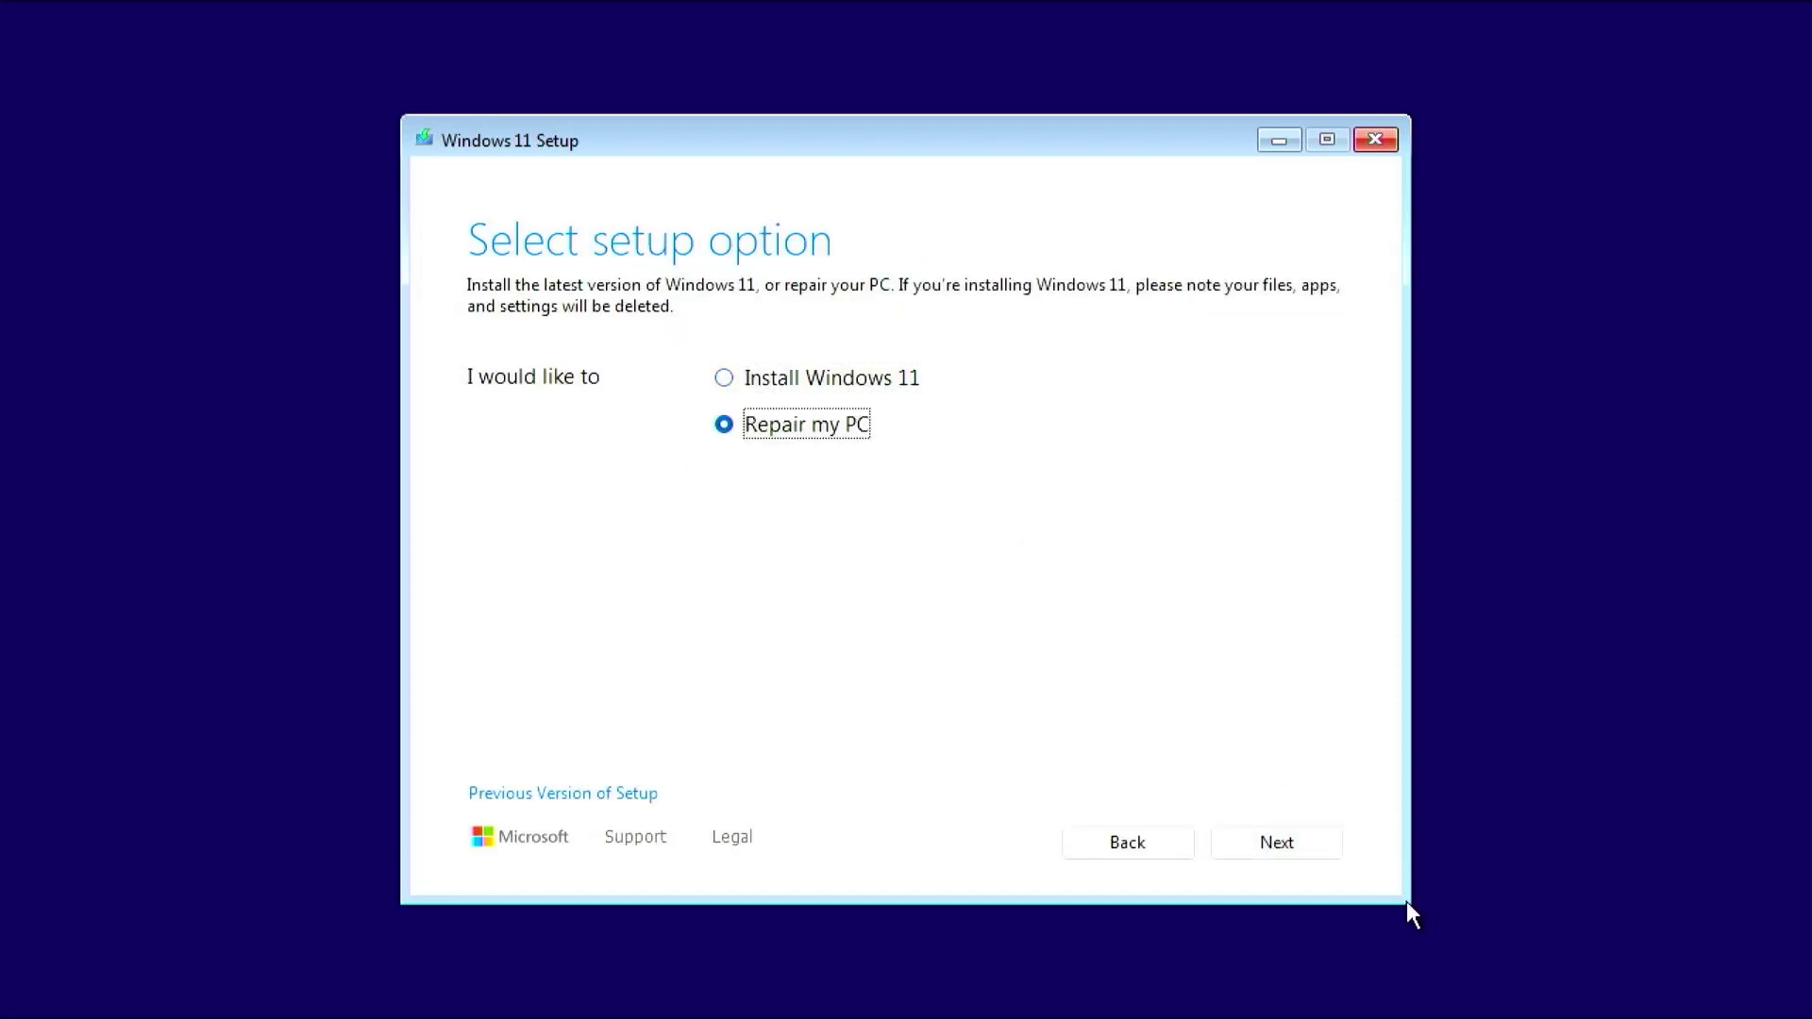
click(1299, 847)
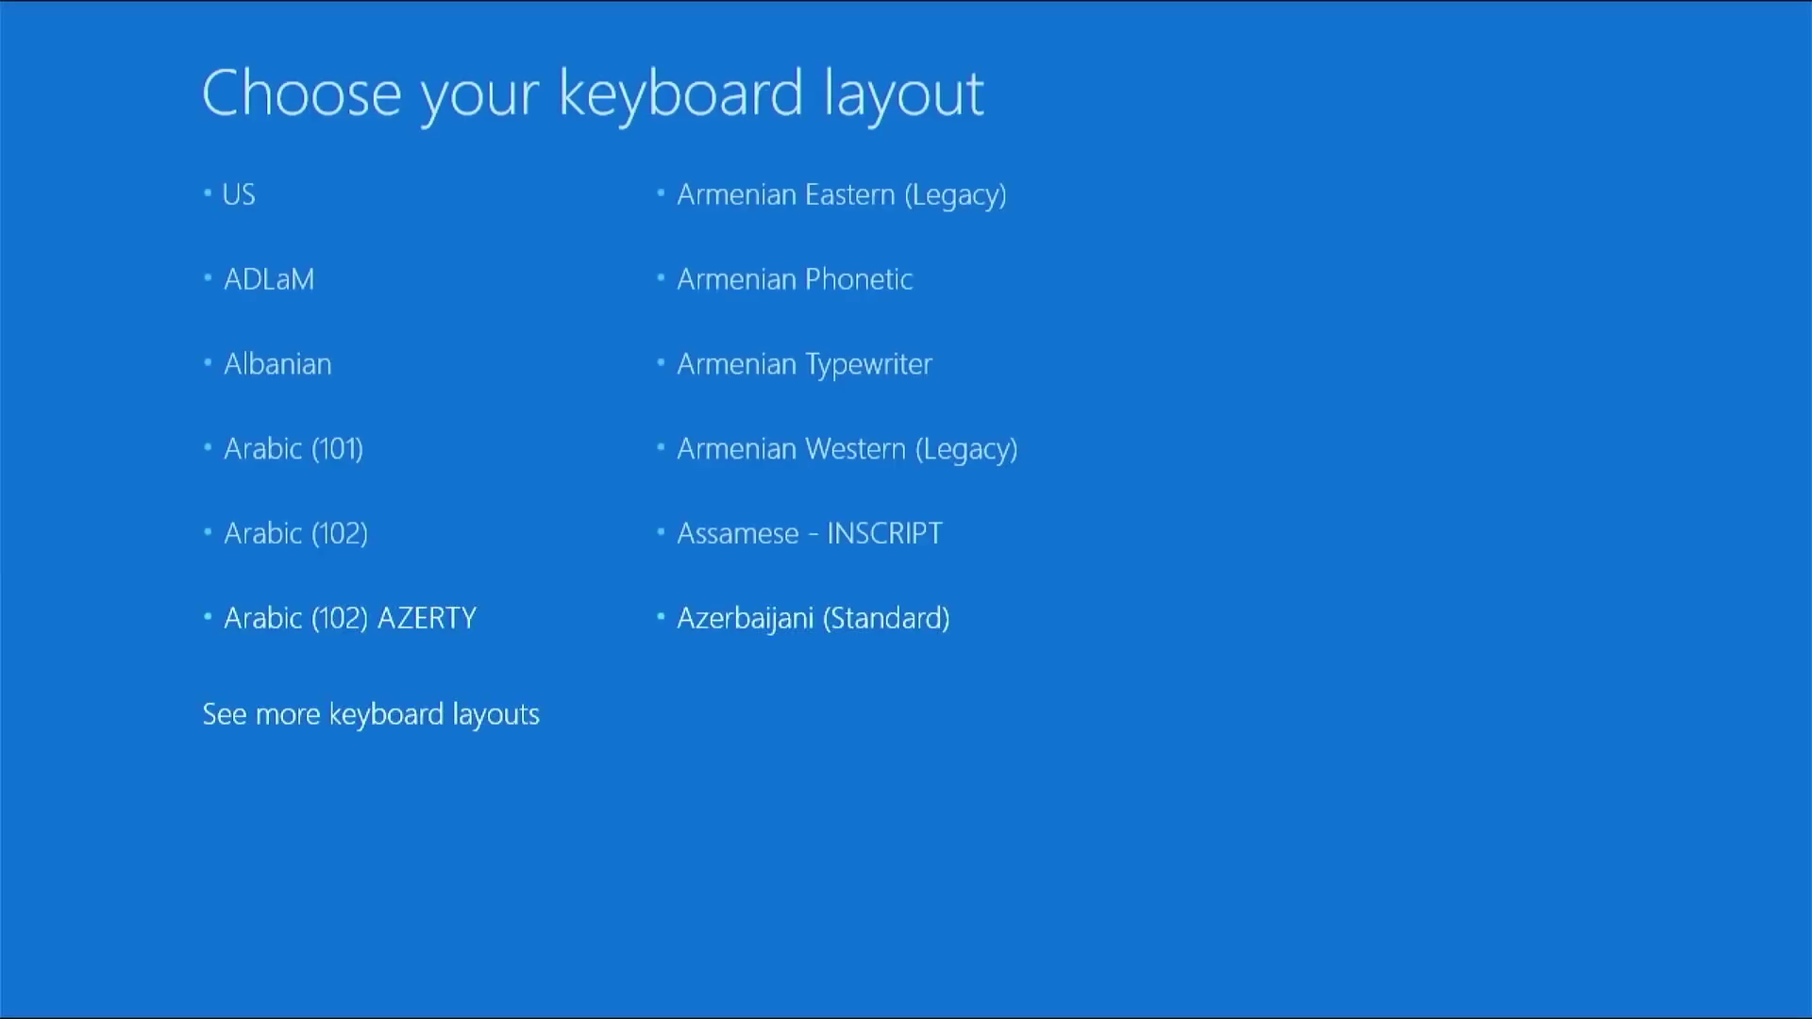
- Pick the US keyboard layout and run Startup Repair on the Windows 10 installation
click(479, 190)
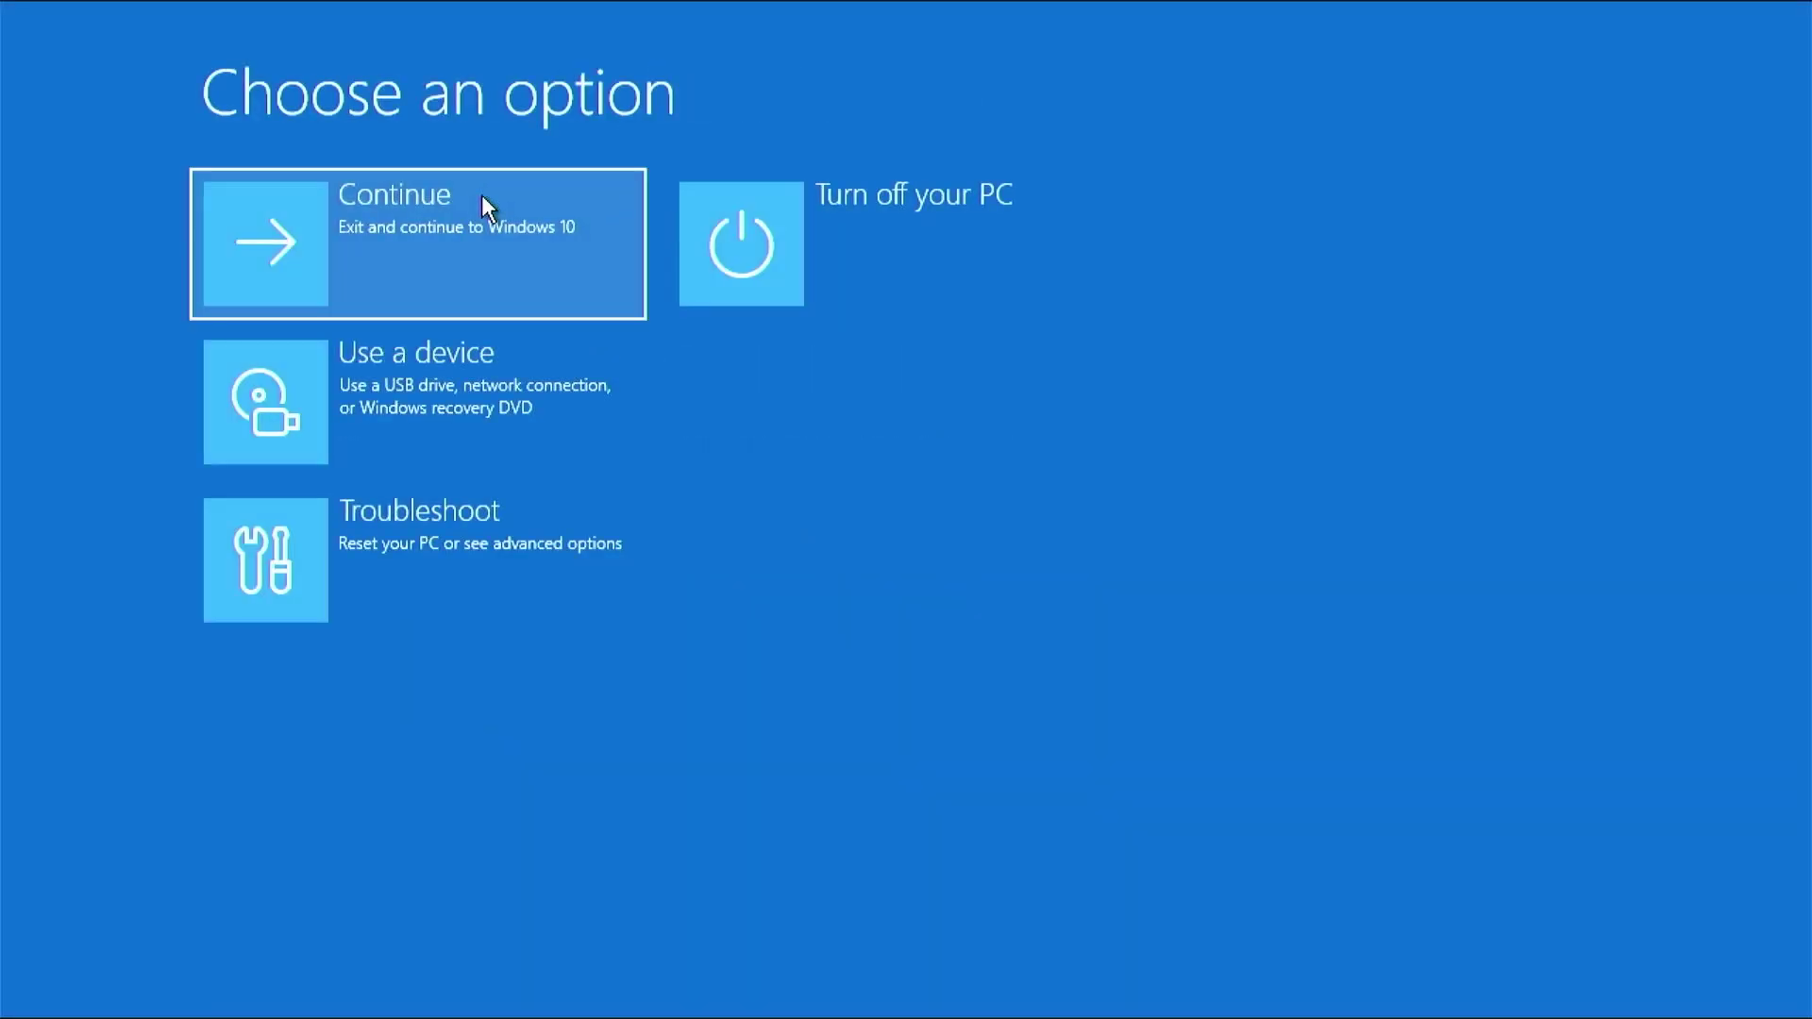
click(472, 560)
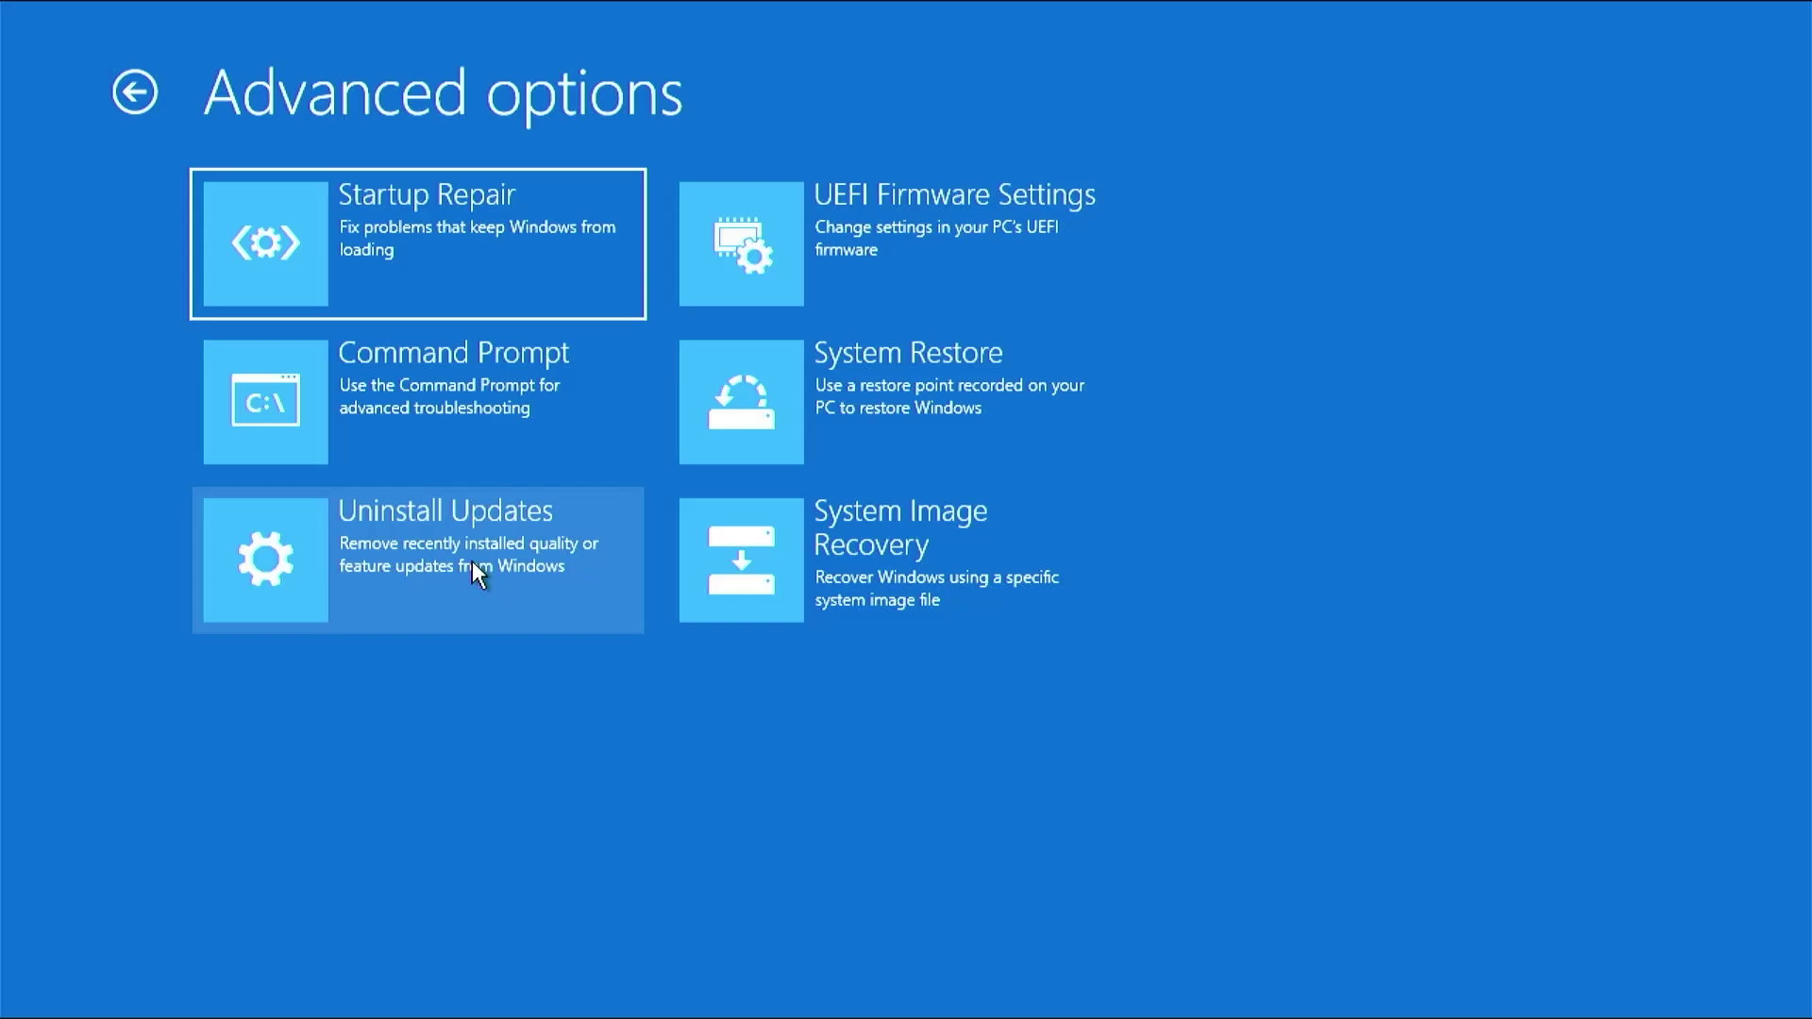
click(478, 261)
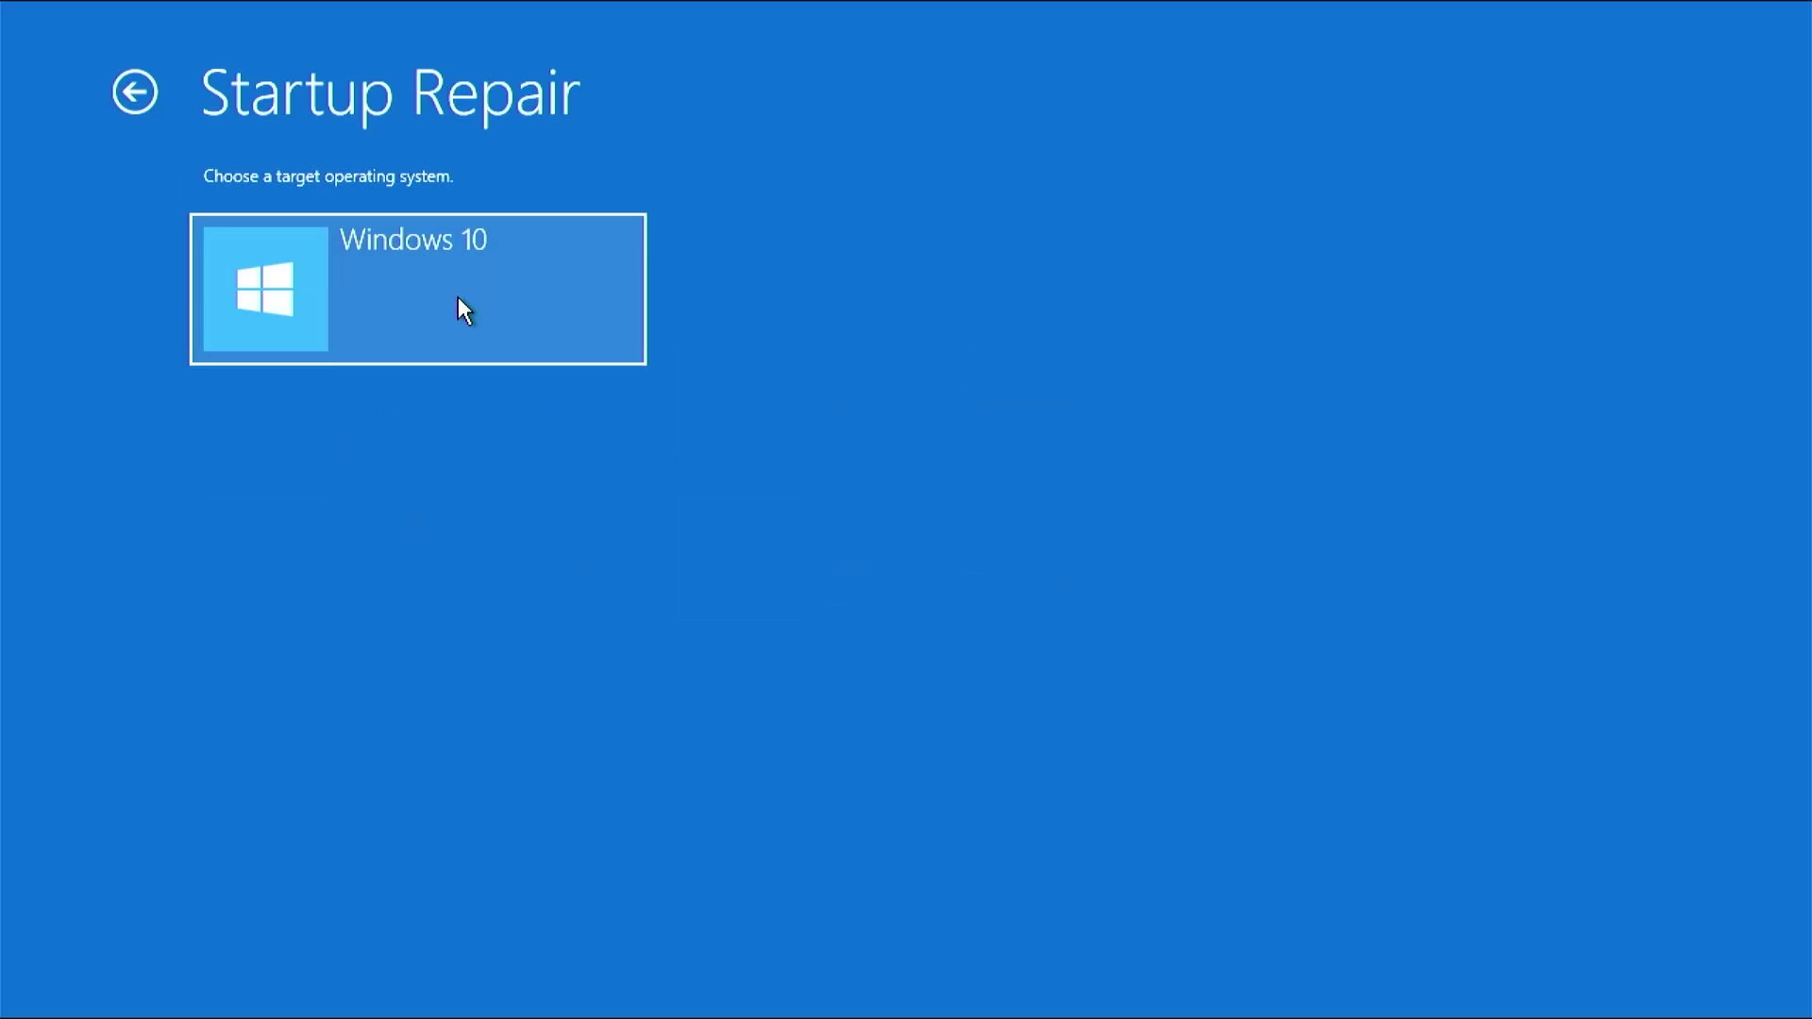
click(458, 298)
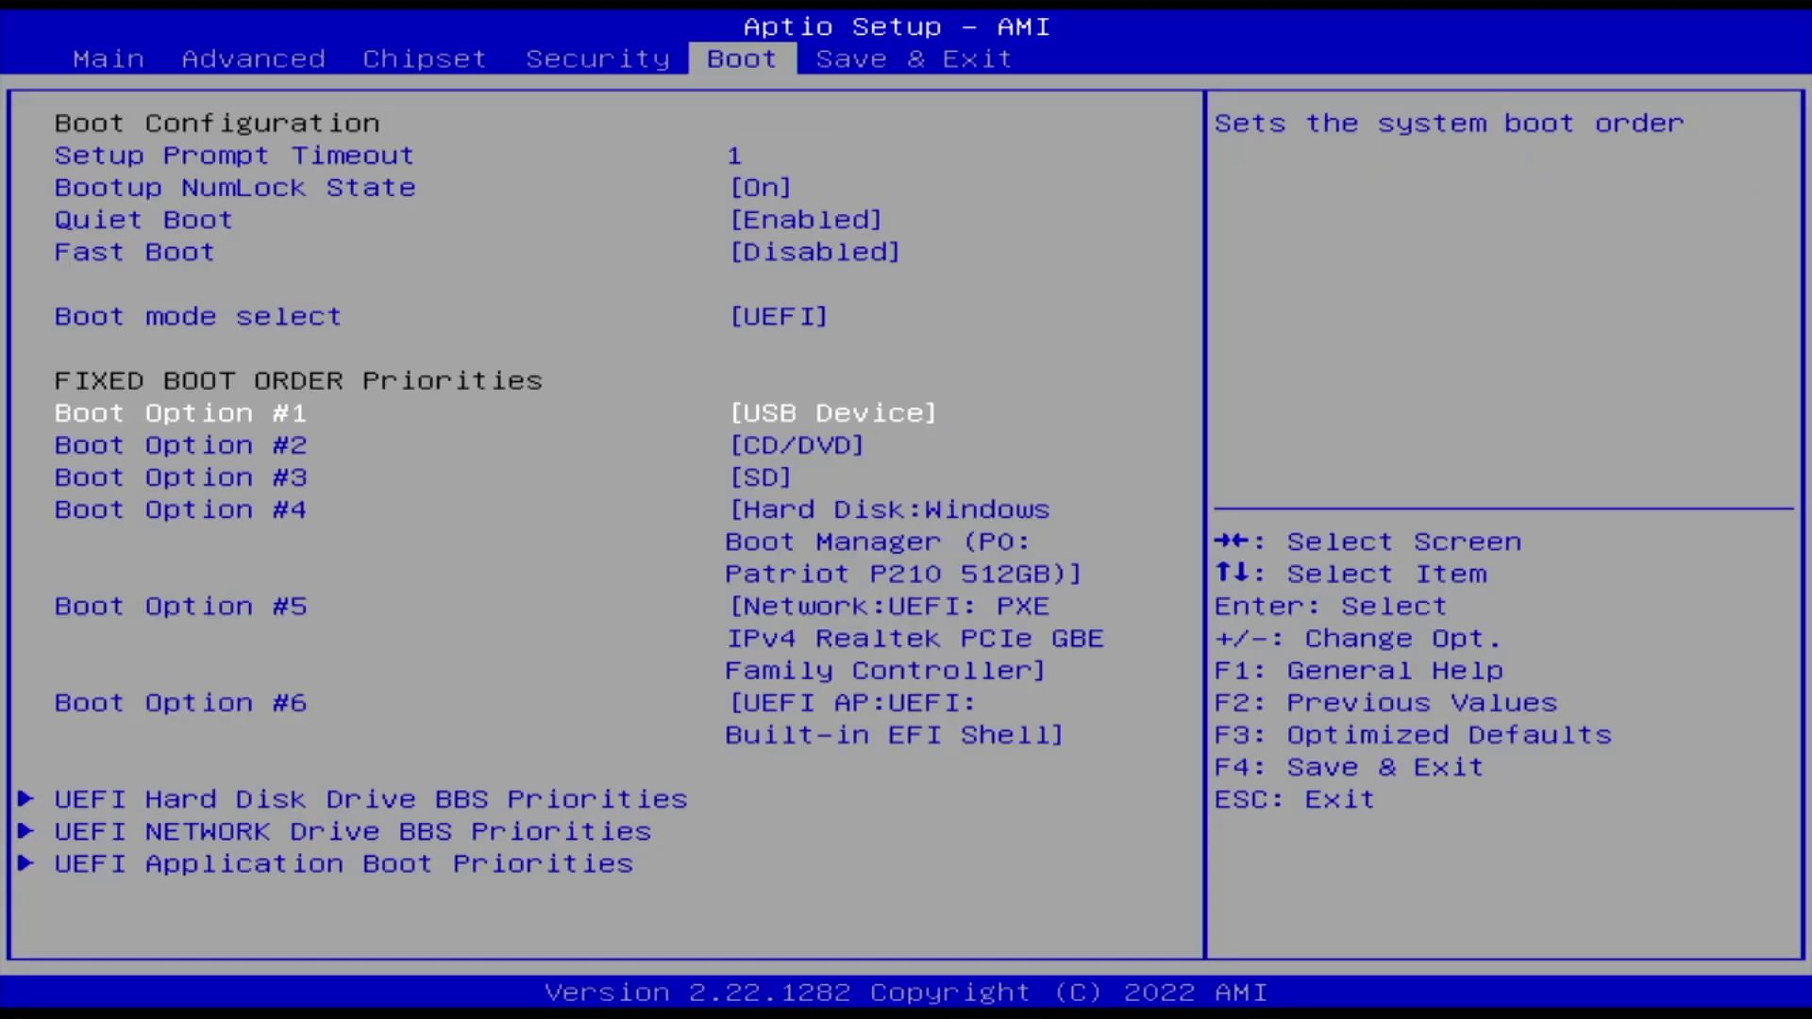
- Boot from the USB again and rerun Startup Repair from Advanced options
key(Down)
key(Down)
key(Down)
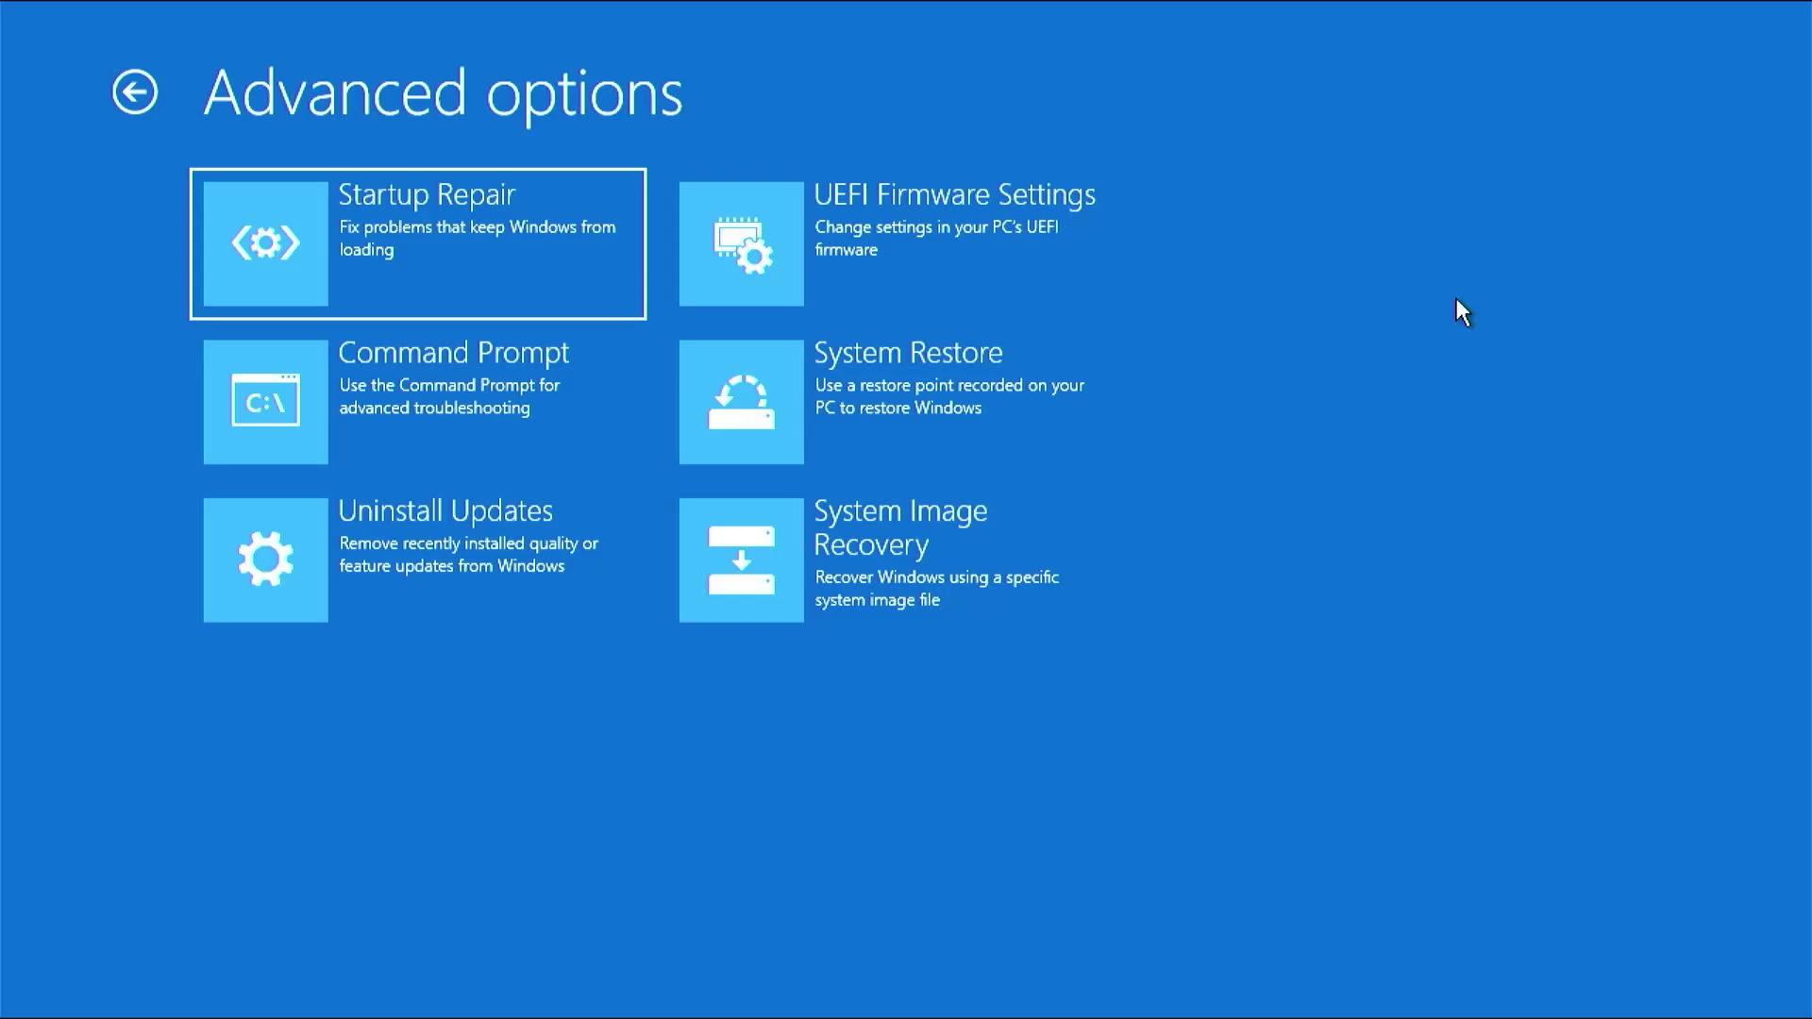
click(388, 287)
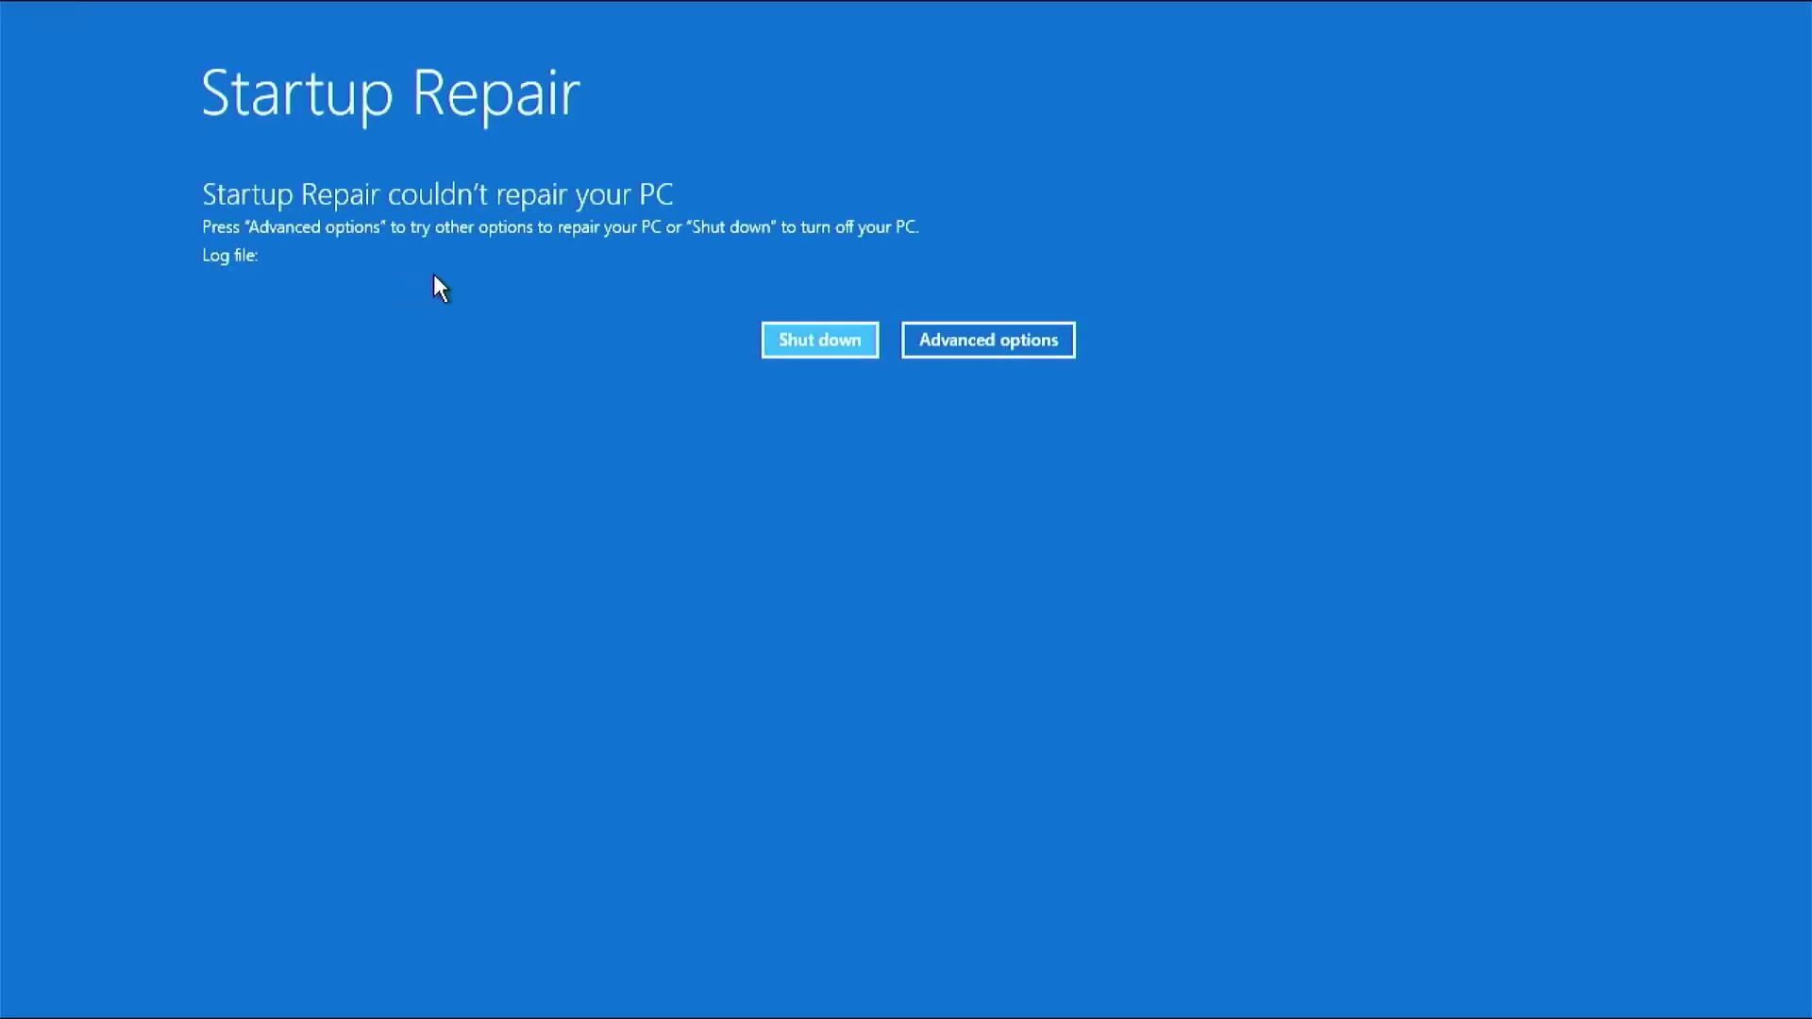
- From the Startup Repair failure screen, open the recovery Command Prompt through Advanced options and Troubleshoot
click(1023, 339)
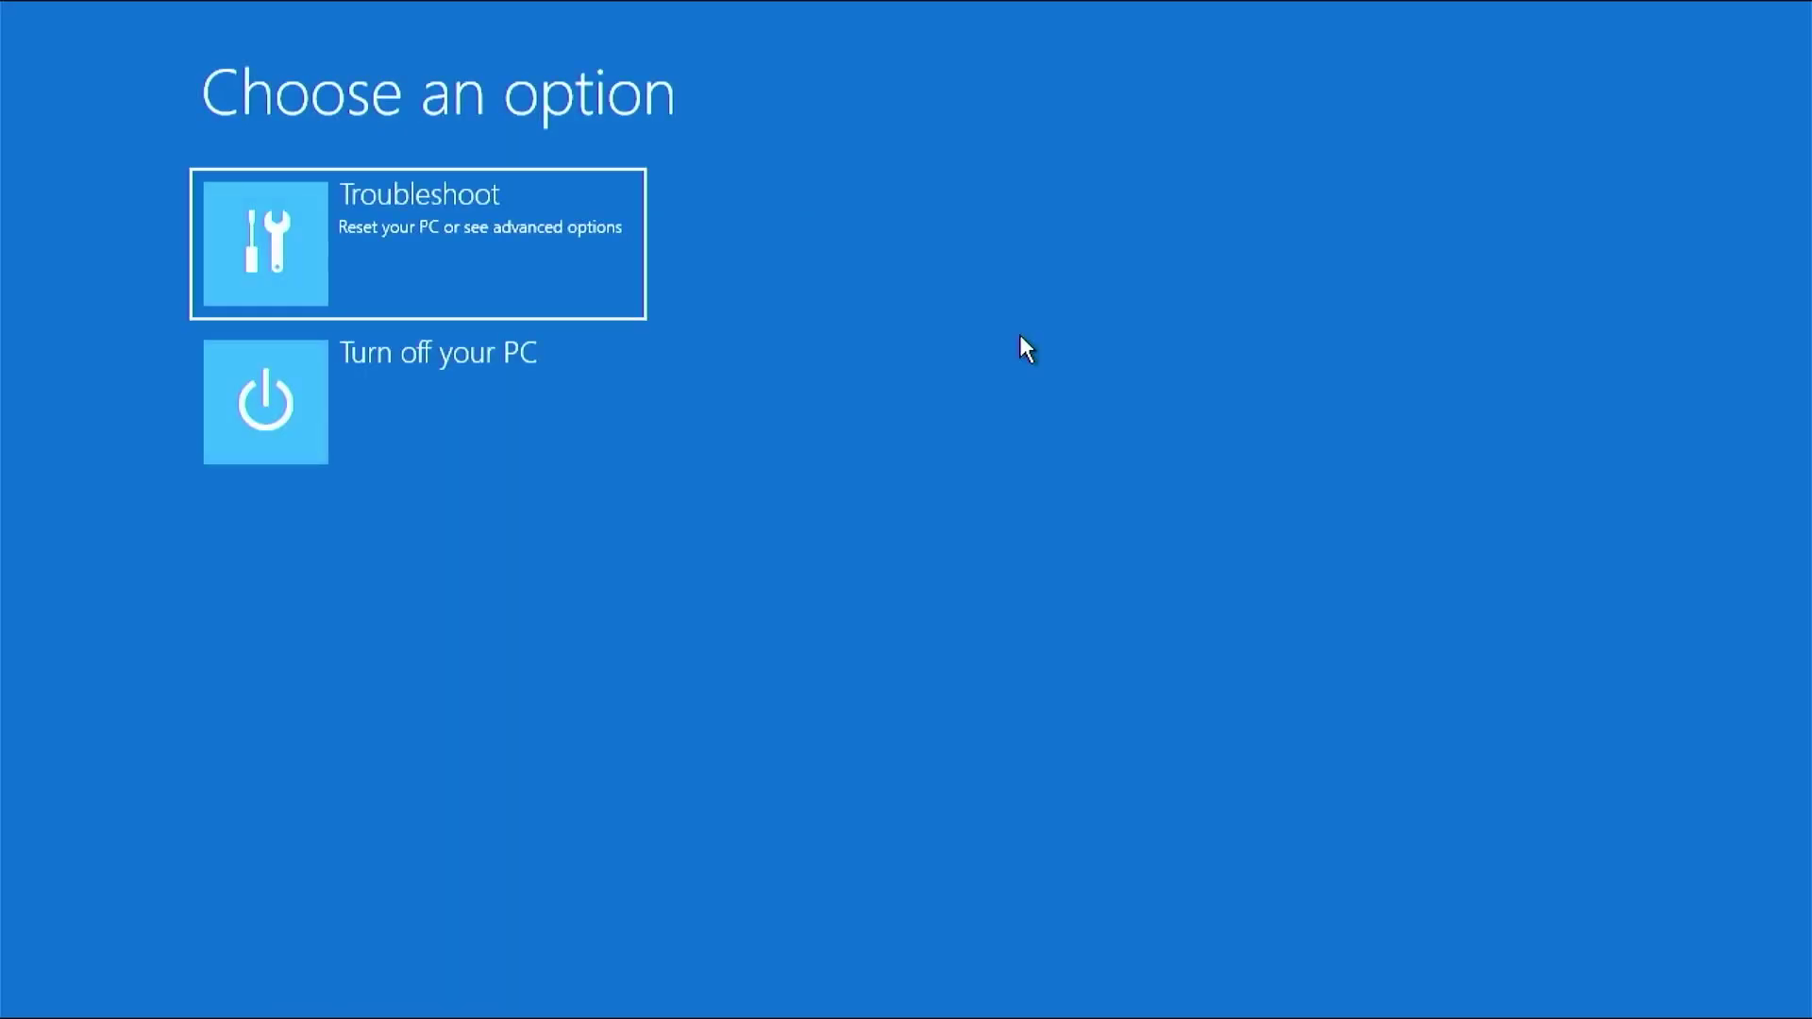
click(481, 220)
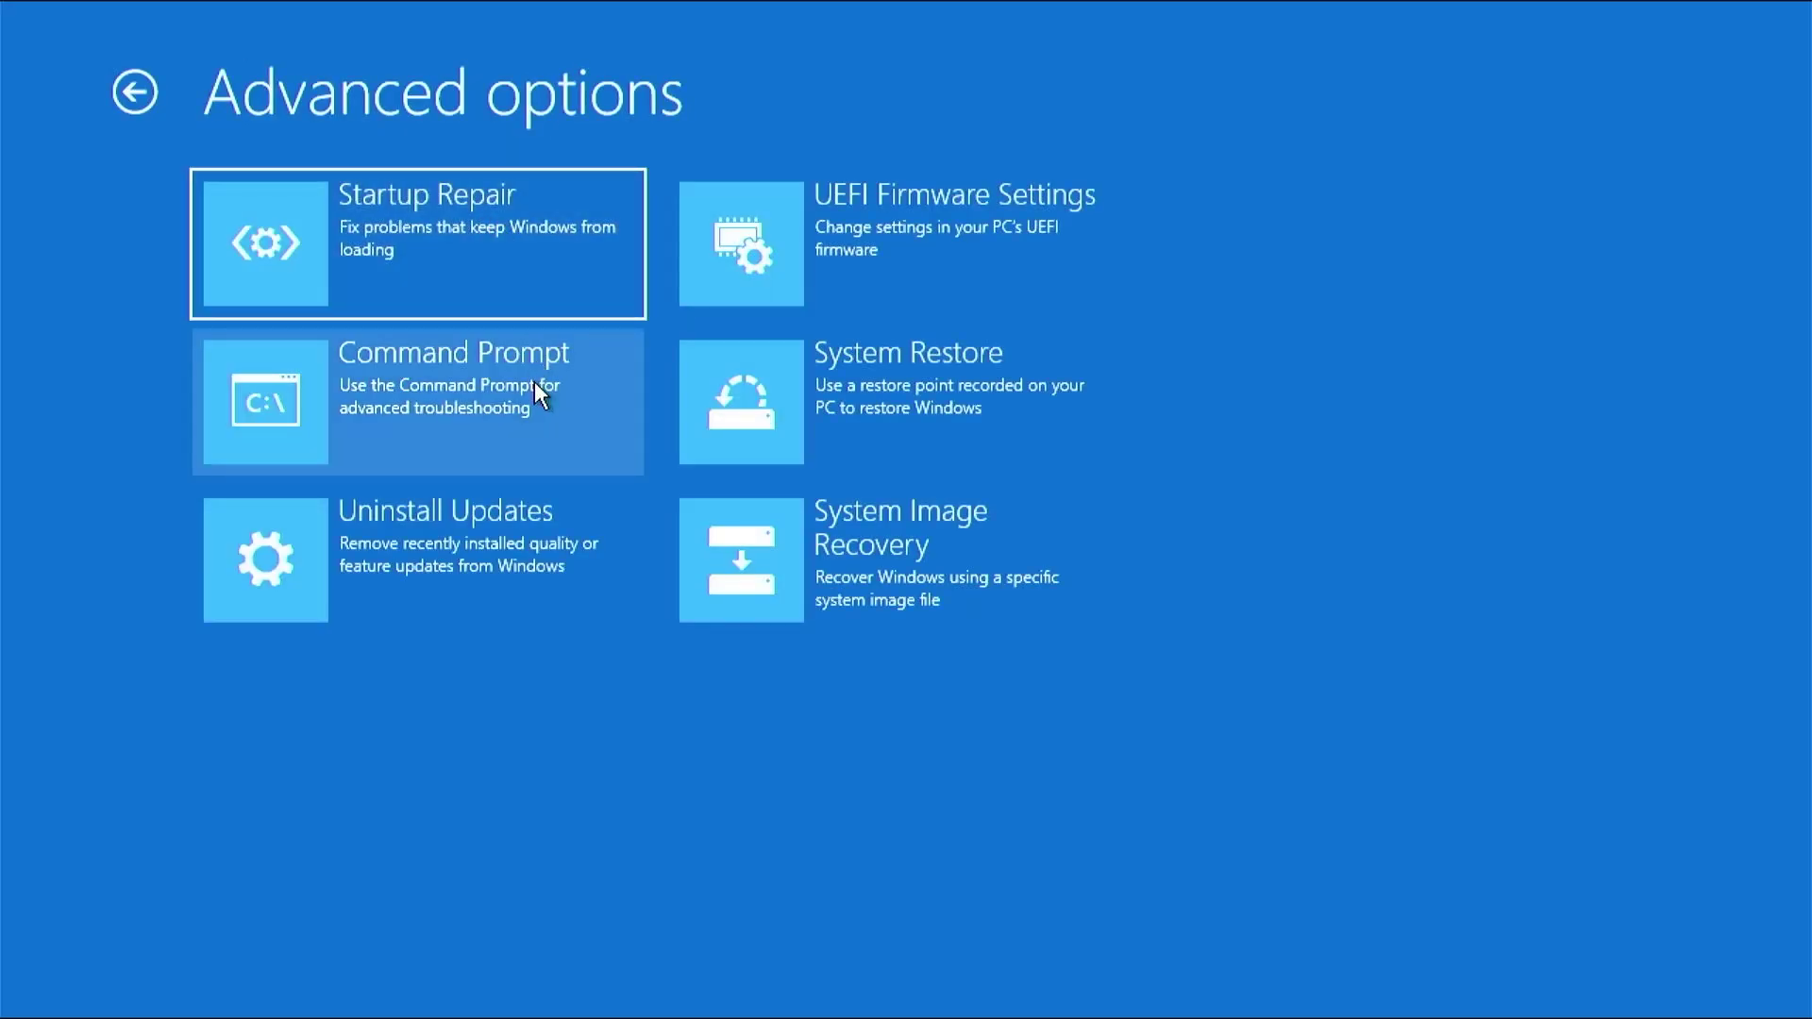
click(534, 381)
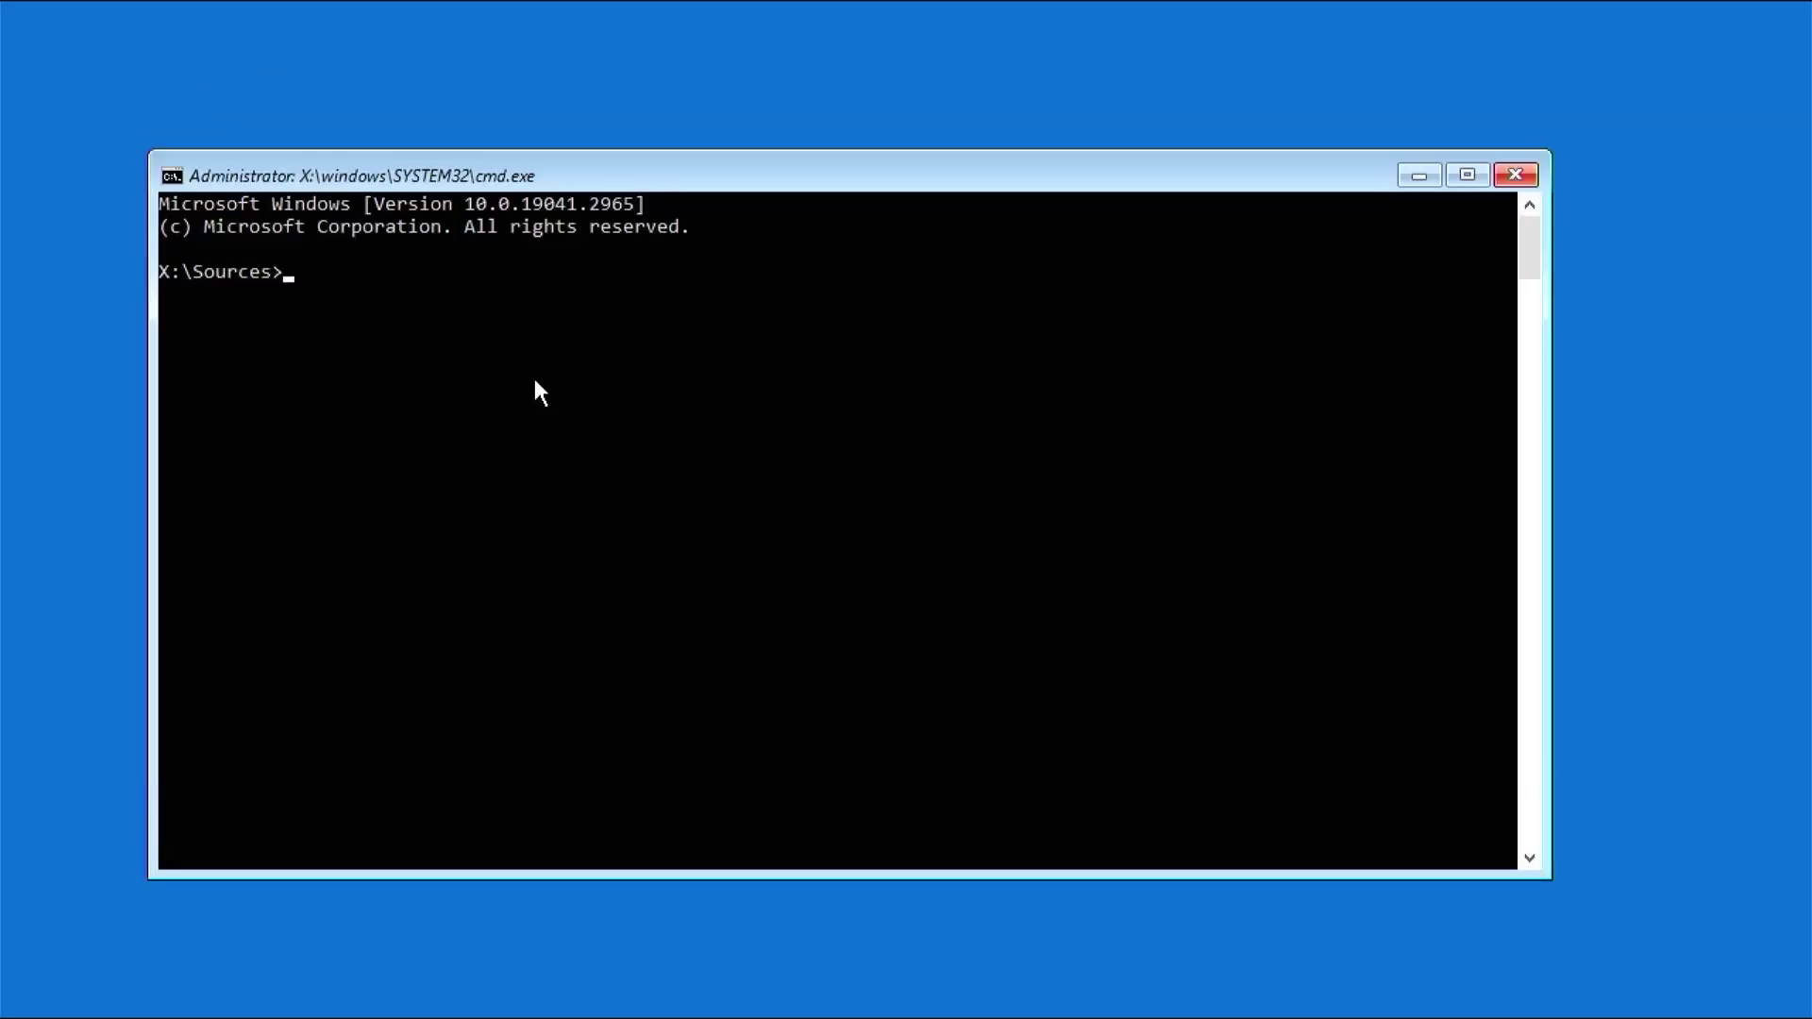
- Start DiskPart, list the disks, select disk 0 and list its partitions
text(diskpart)
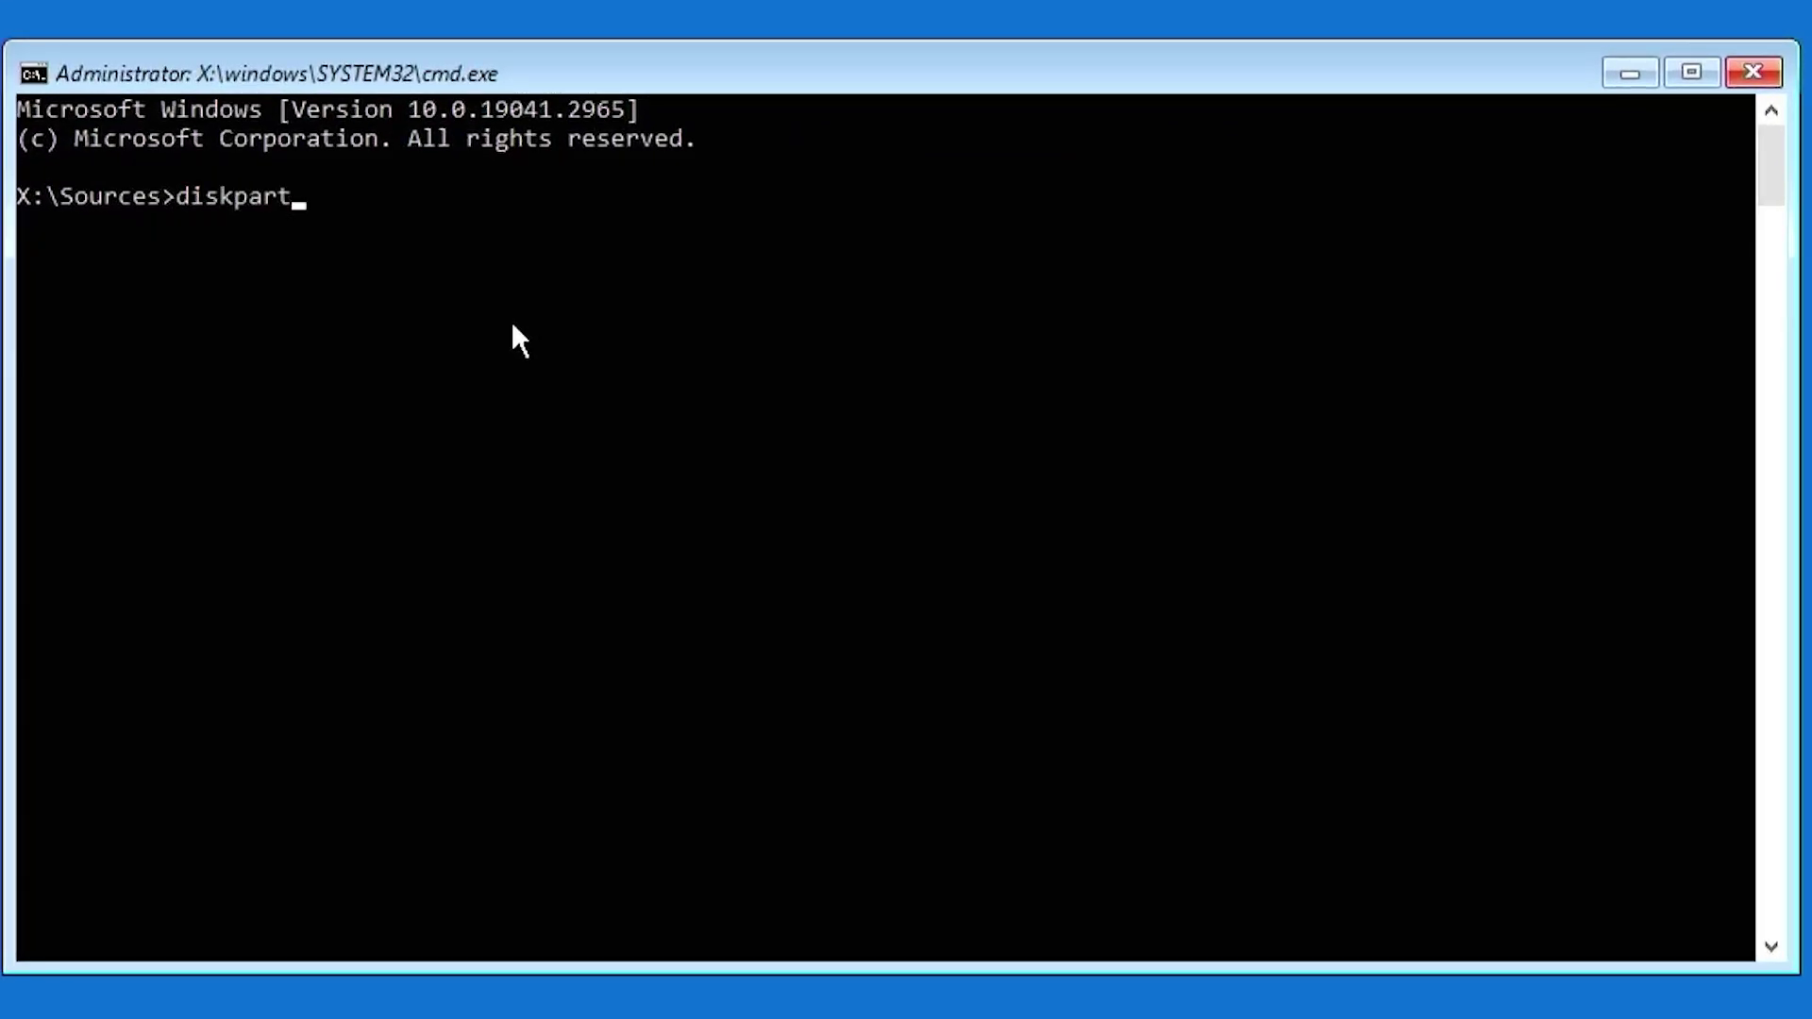
key(Return)
text(list disk)
key(Return)
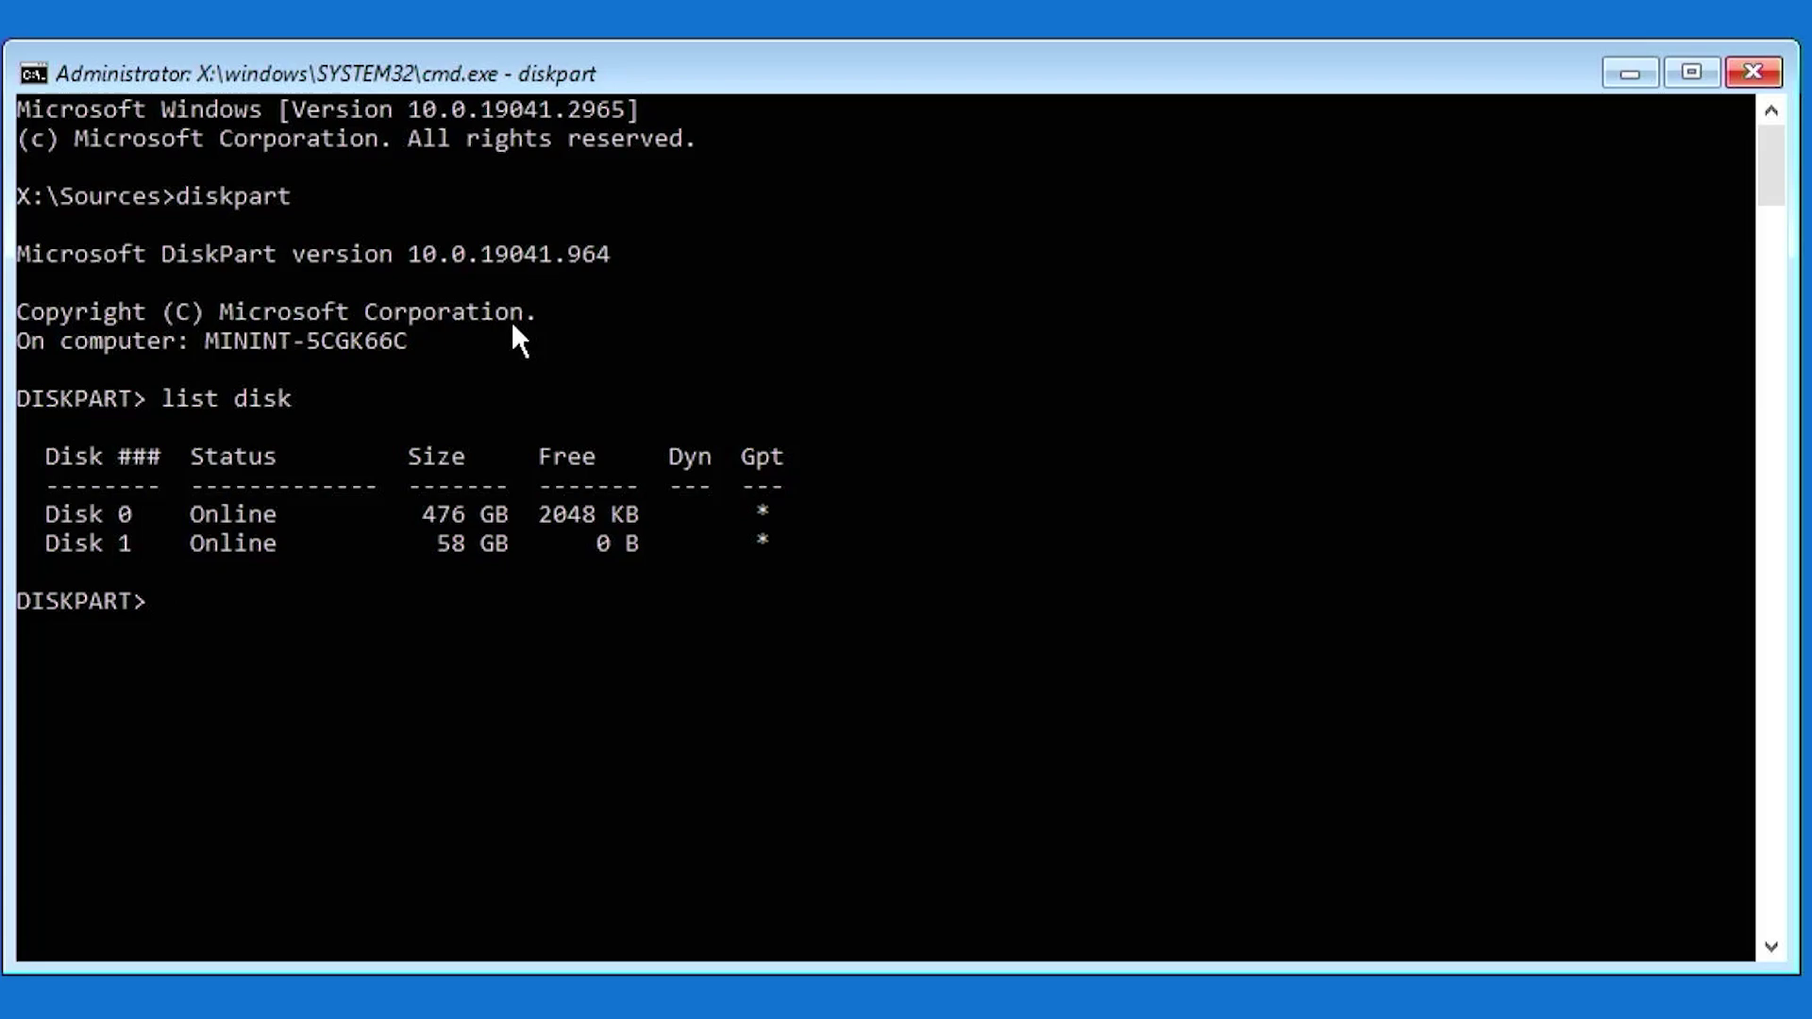
text(sel disk 0)
key(Return)
text(list part)
key(Return)
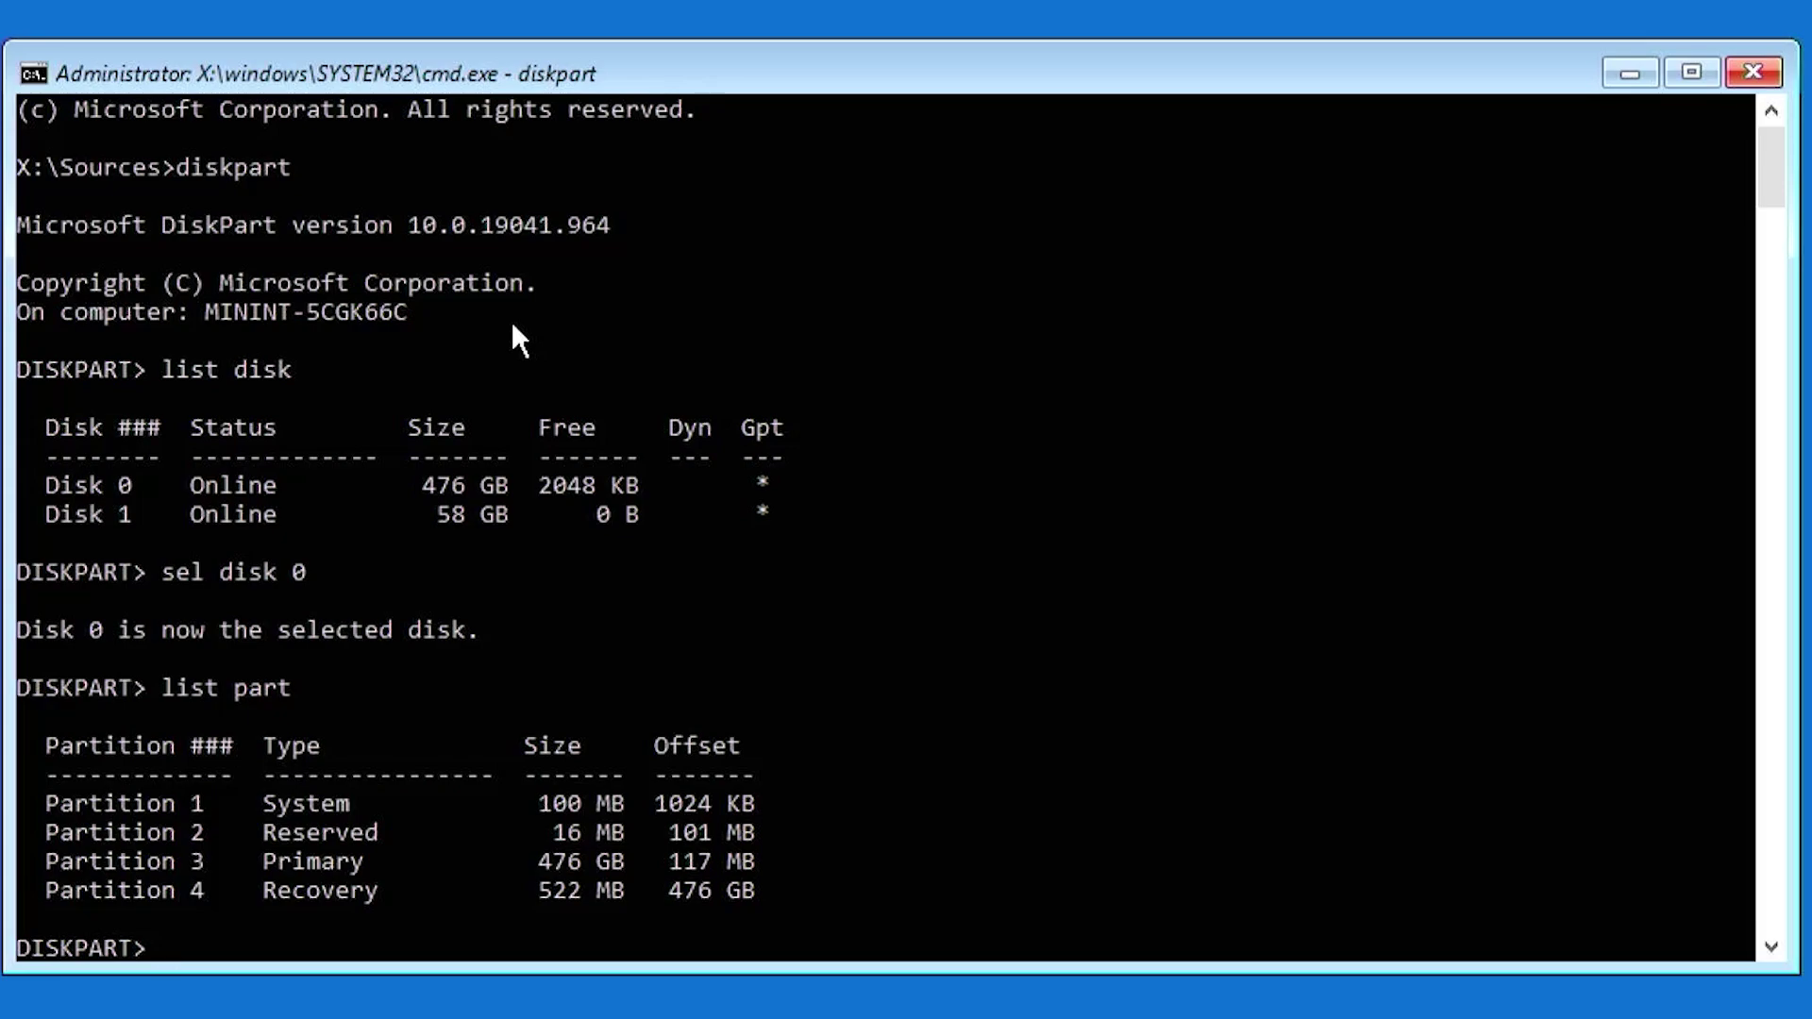
- Select partition 1, the 100 MB System partition, and assign it drive letter Z
text(sel part 1)
key(Return)
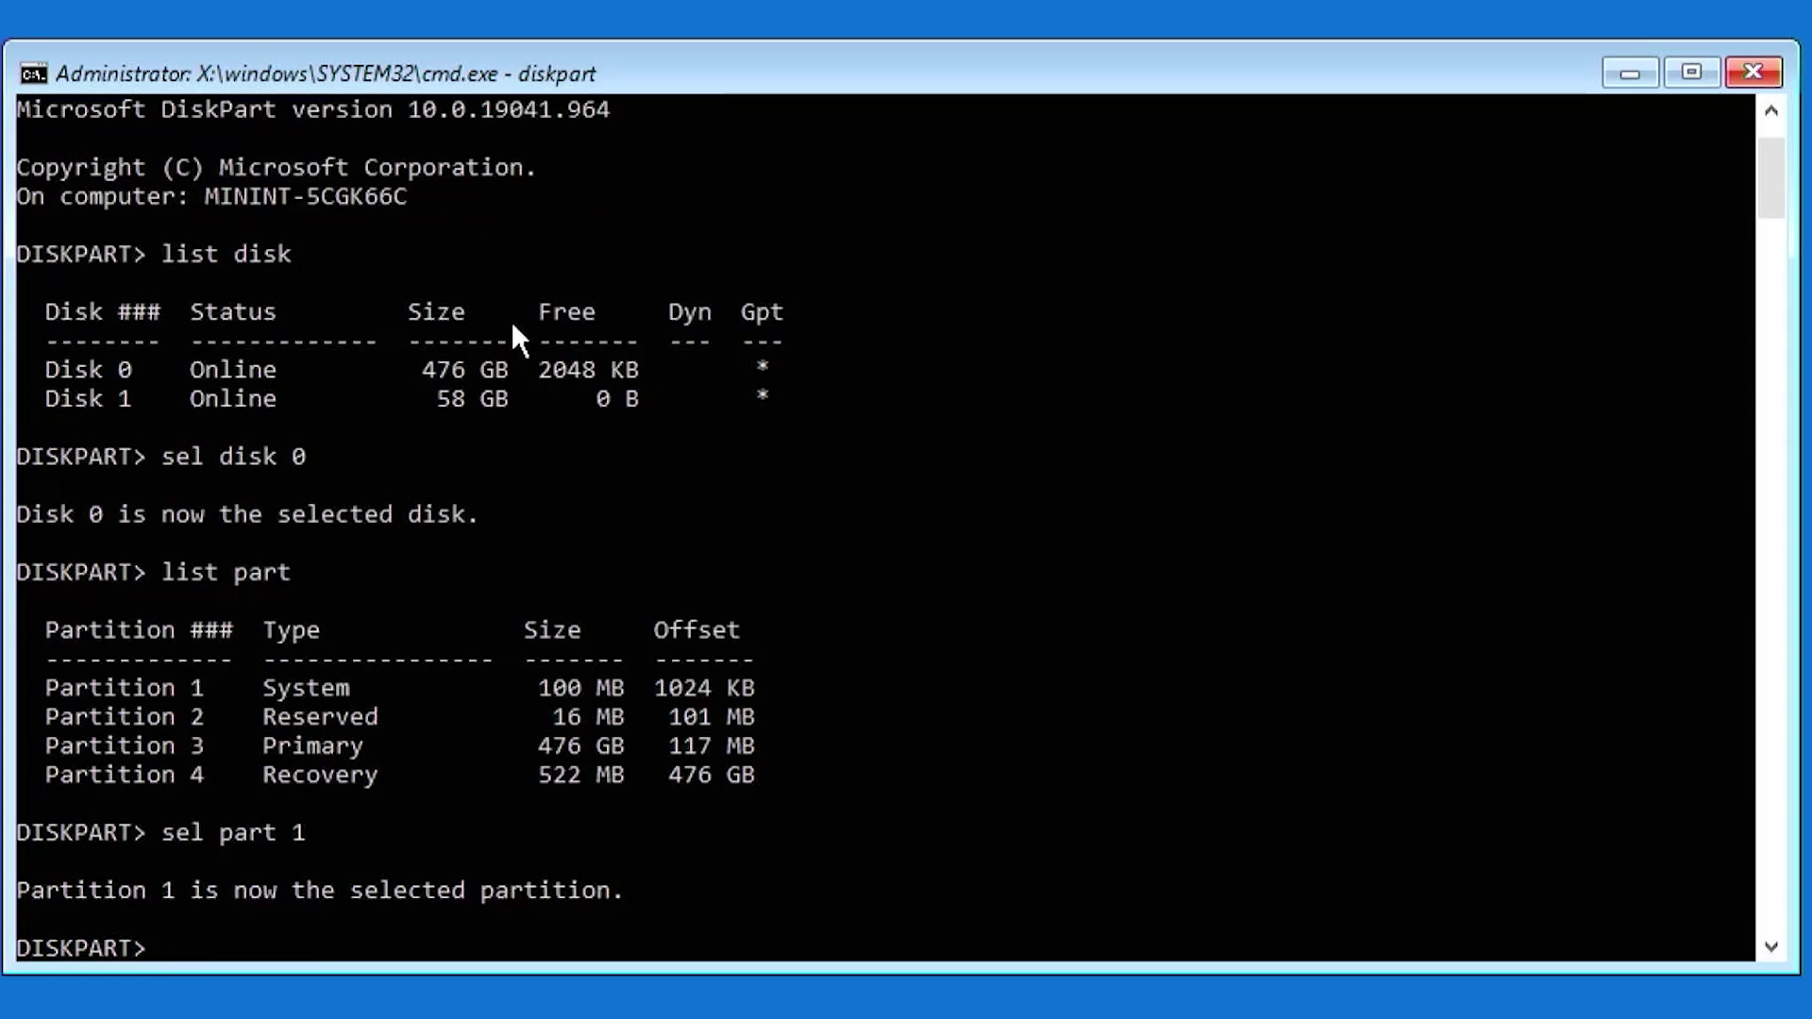
text(assign letter=z:)
key(Return)
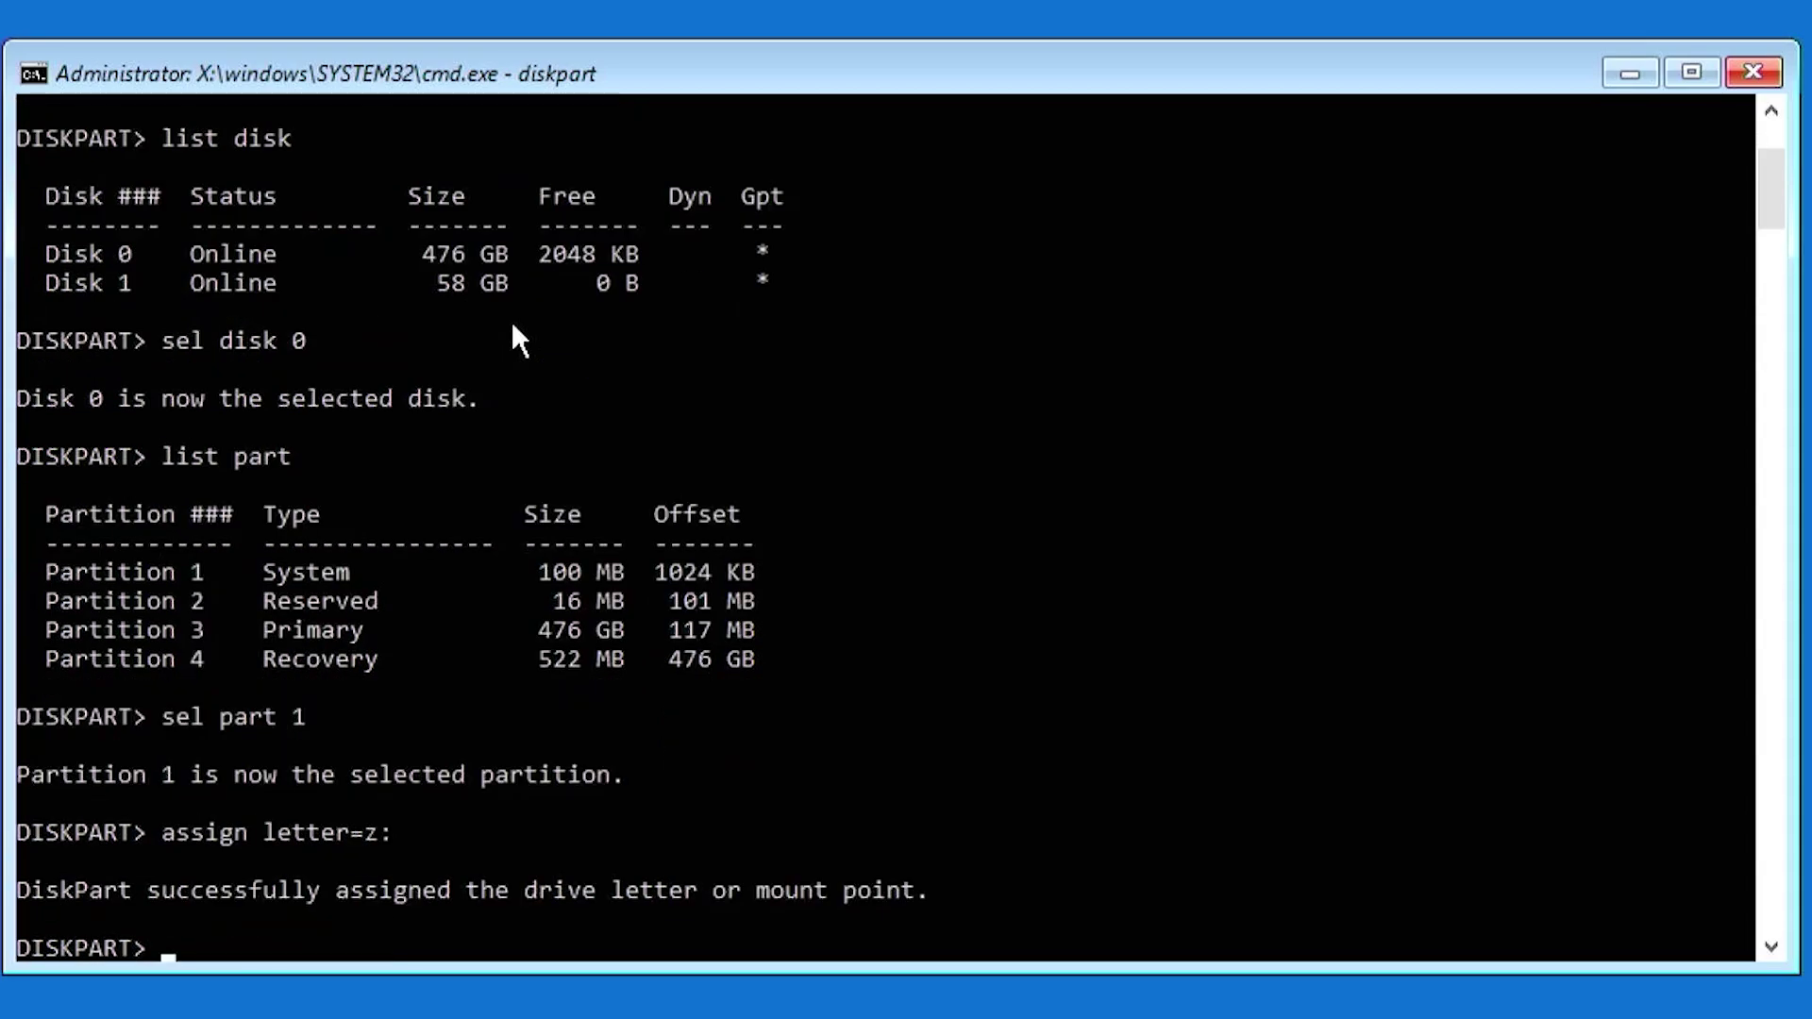
- Exit DiskPart, list drive Z to confirm it is empty, then return to X:
text(exit)
key(Return)
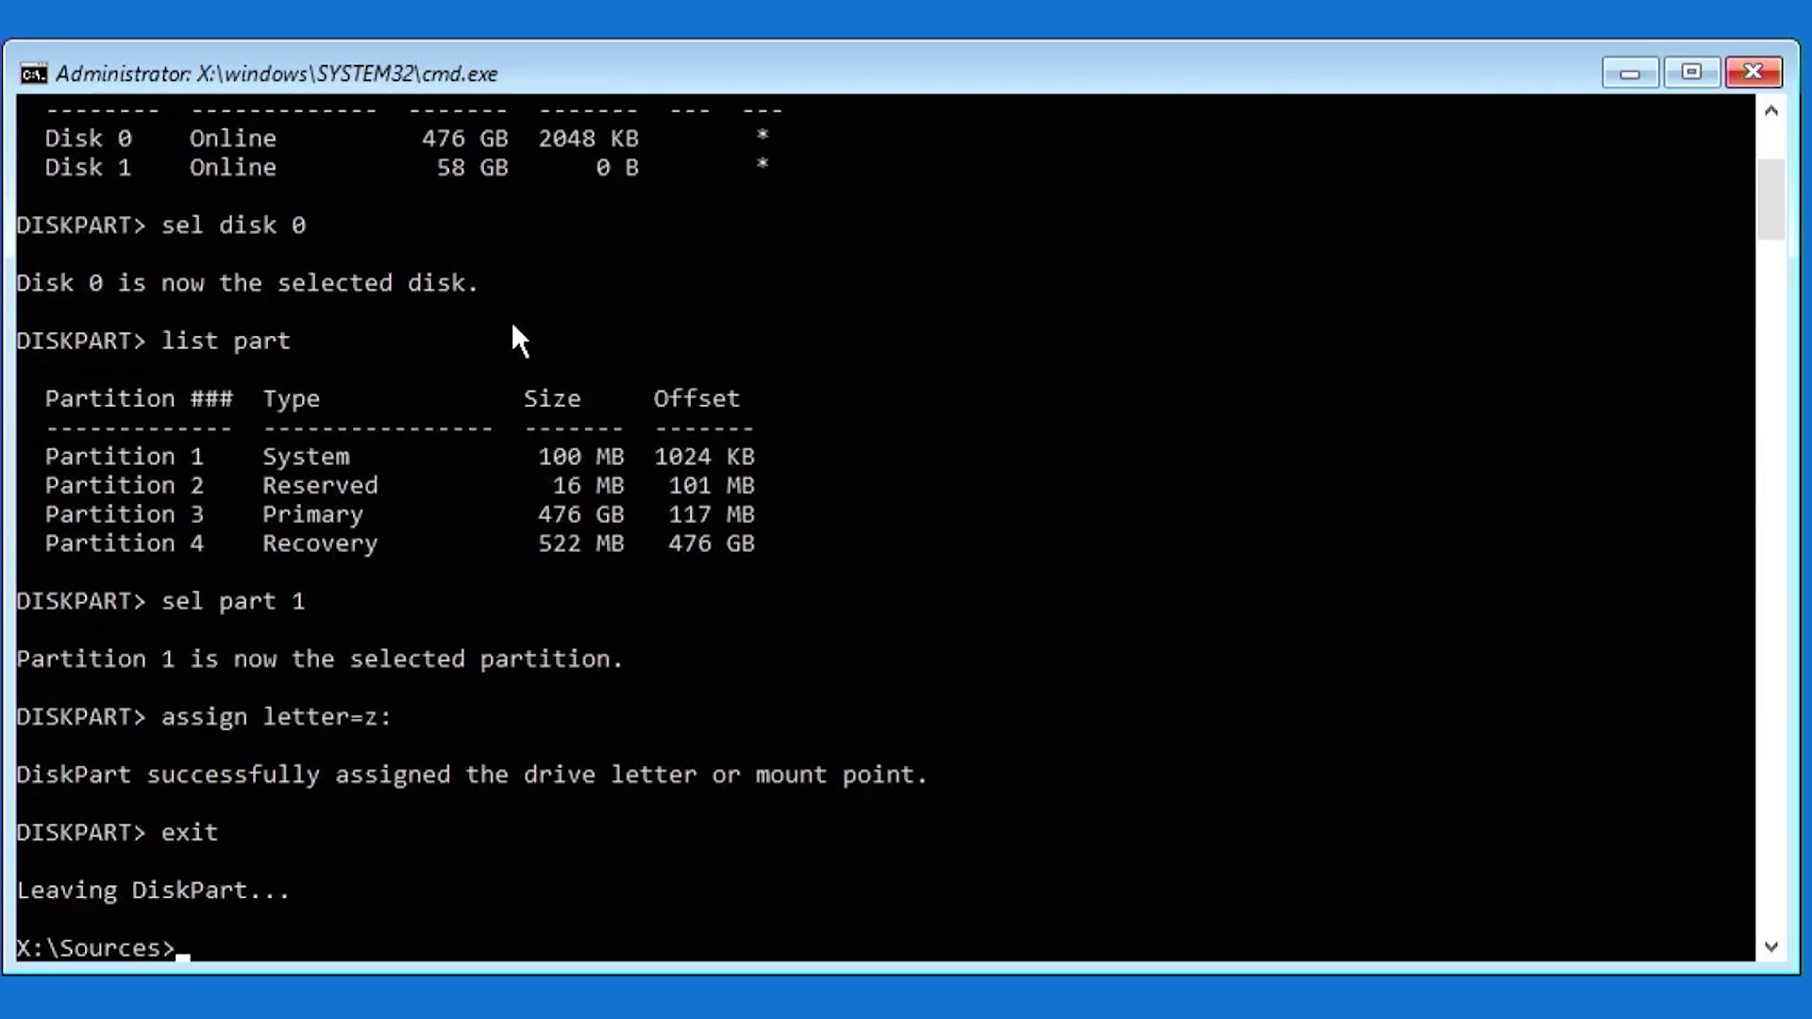
text(z:)
key(Return)
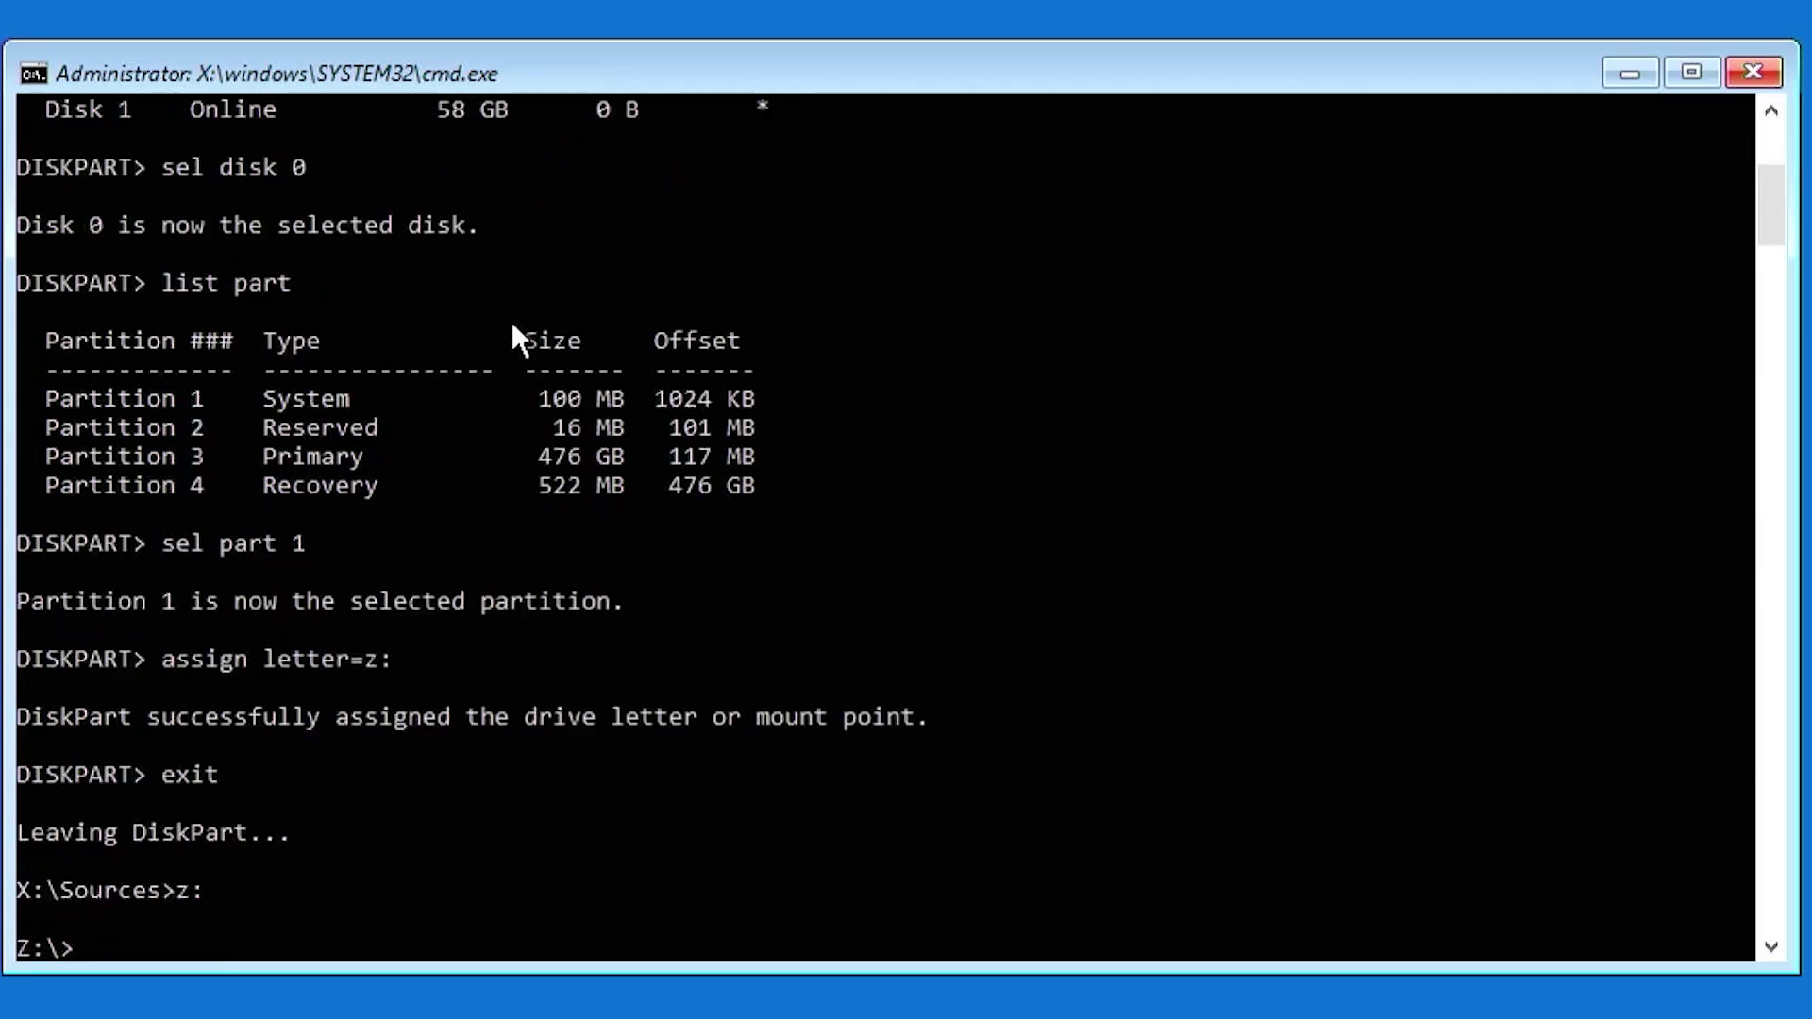
text(dir)
key(Return)
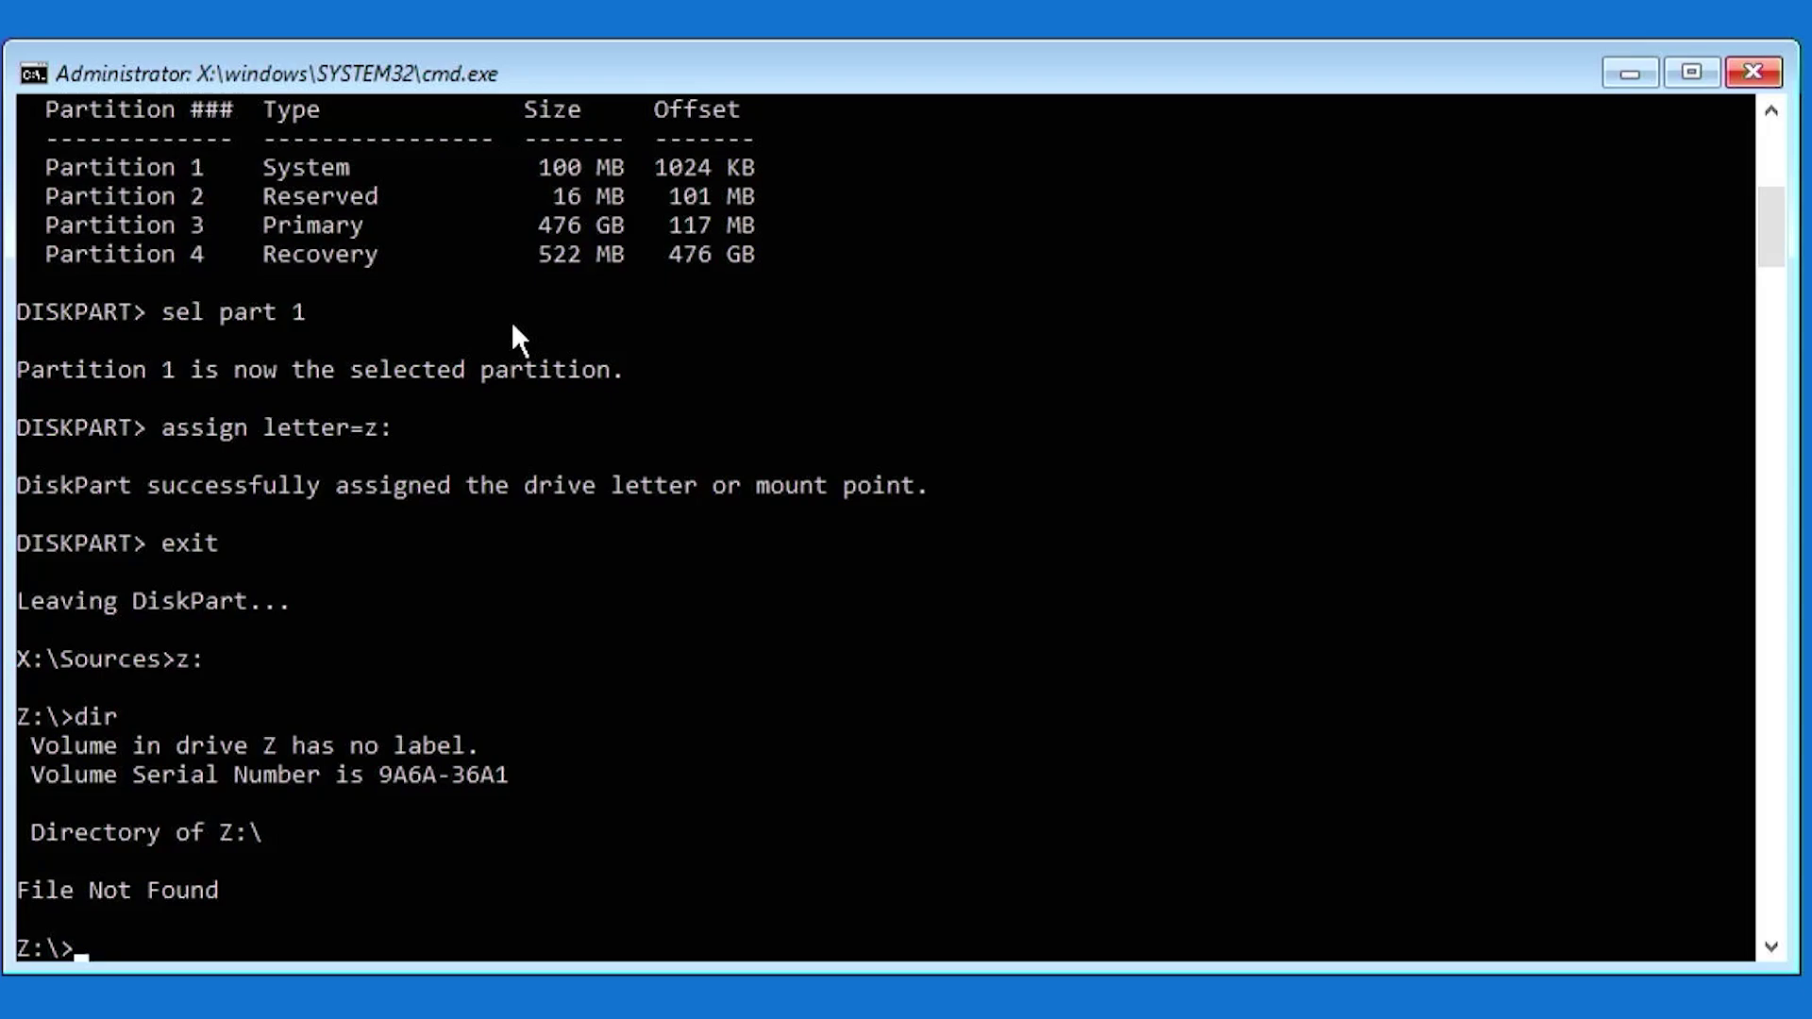
text(x:)
key(Return)
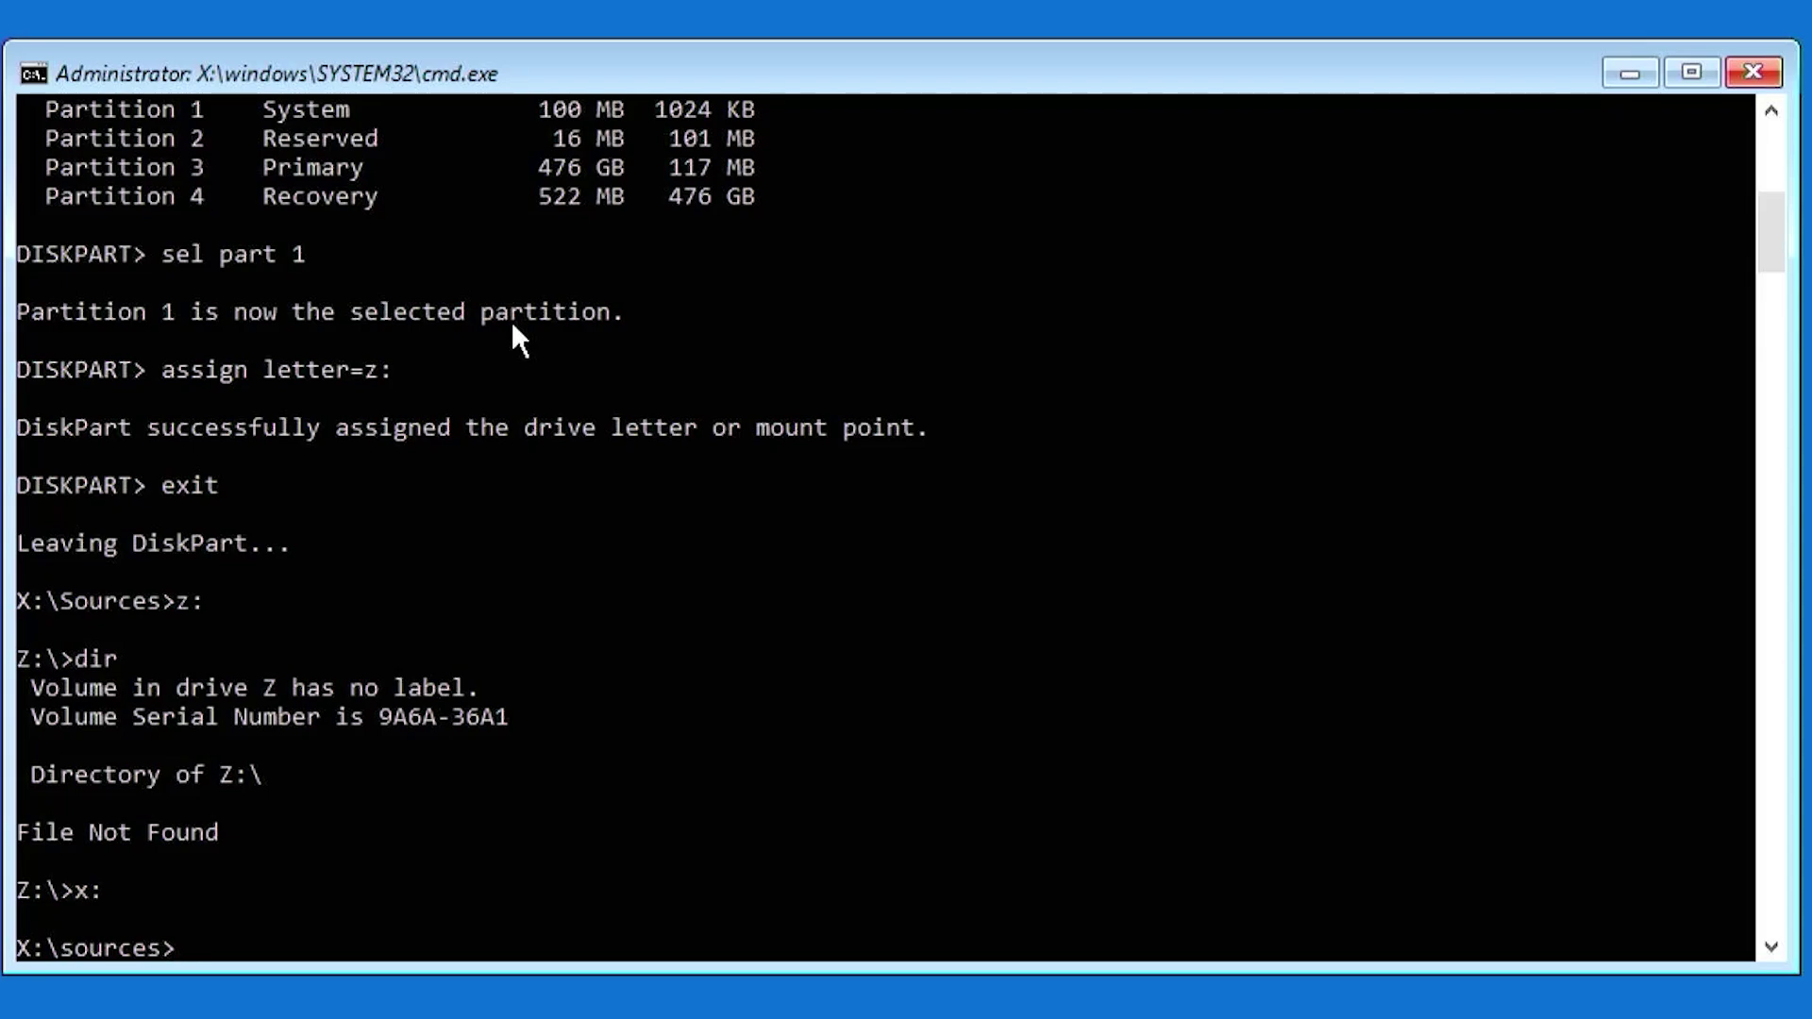
- Check with fsutil fsinfo volumeinfo that Z: is FAT32 and X: is NTFS
text(fsutil fsinfo vo)
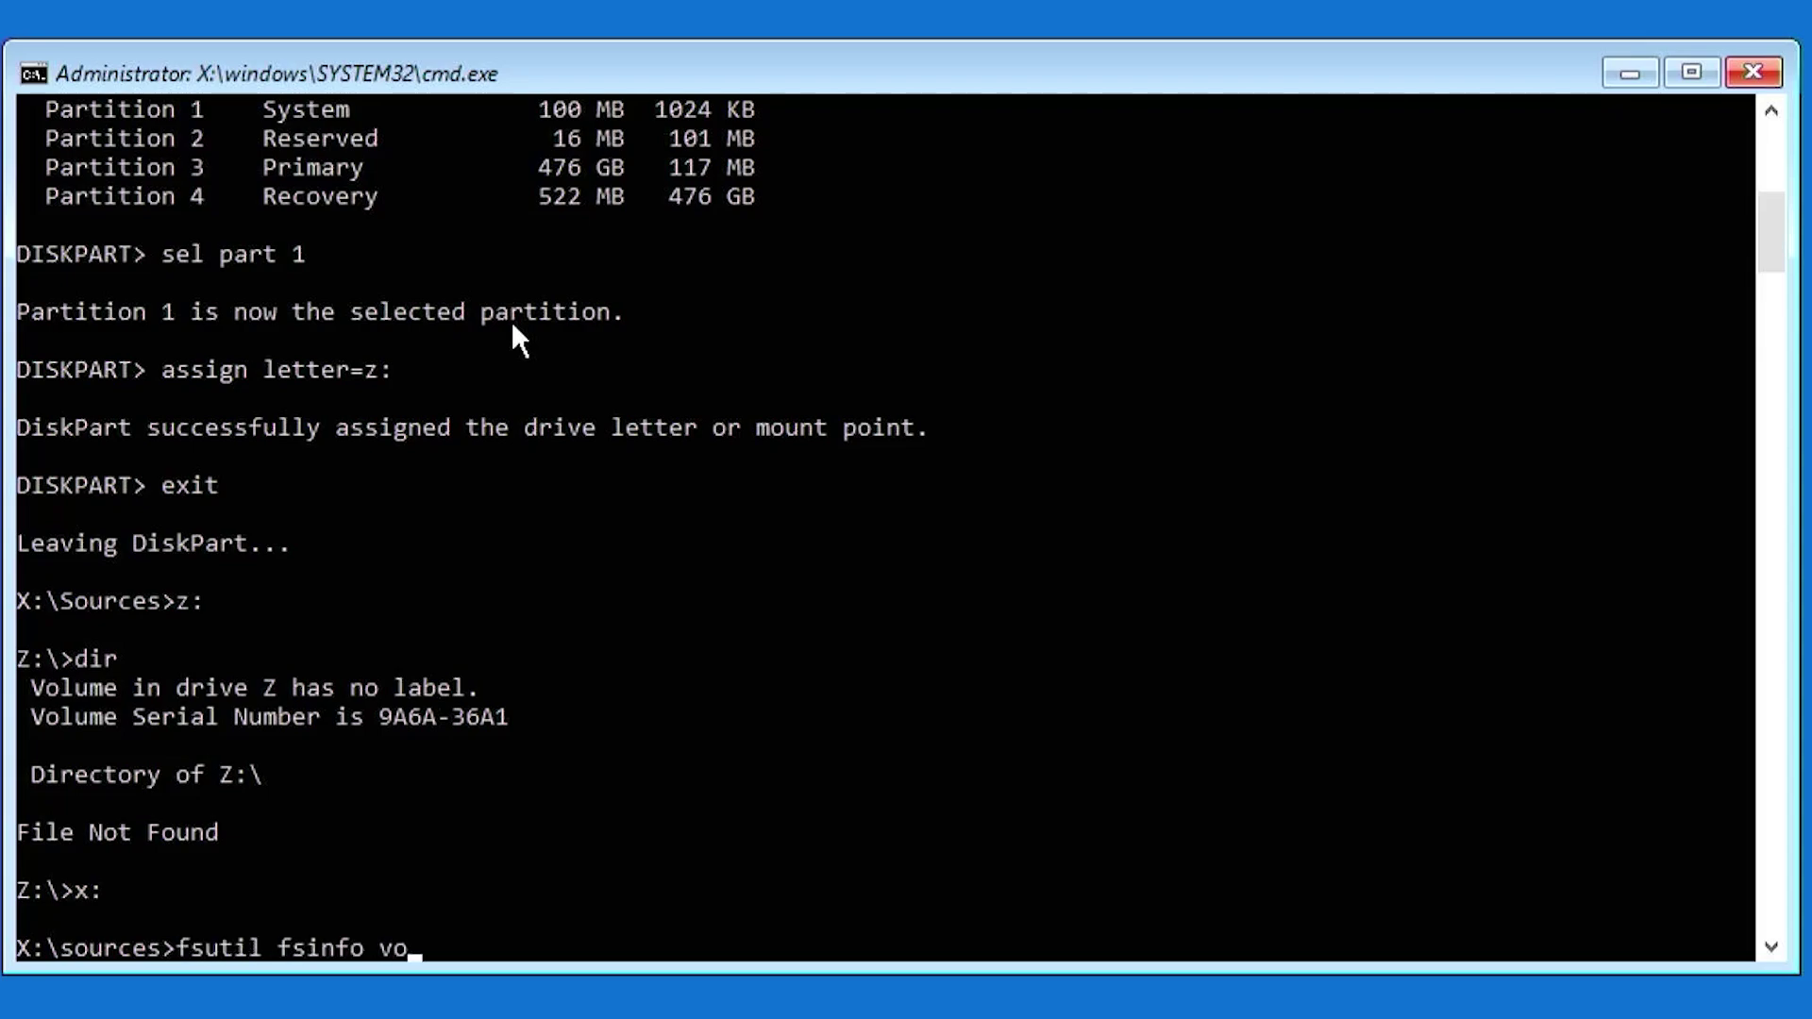
text(lumeinfo z:)
key(Return)
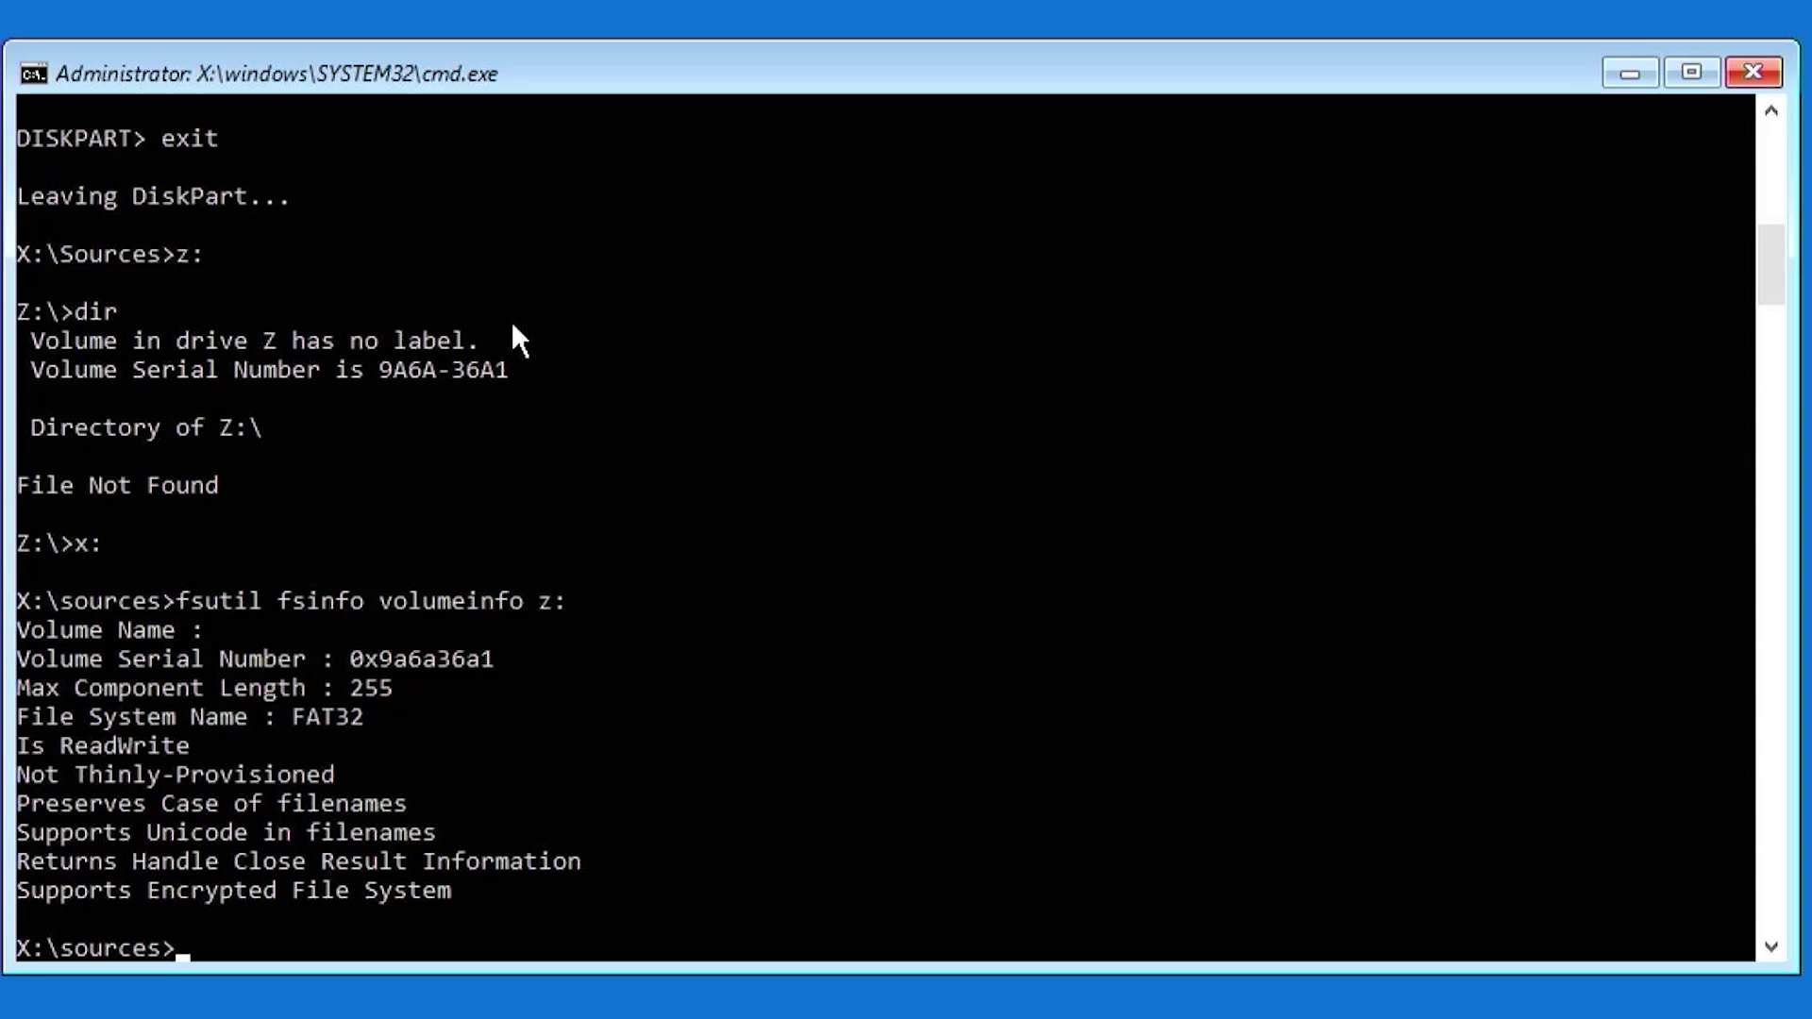
key(Up)
key(BackSpace)
key(BackSpace)
text(x:)
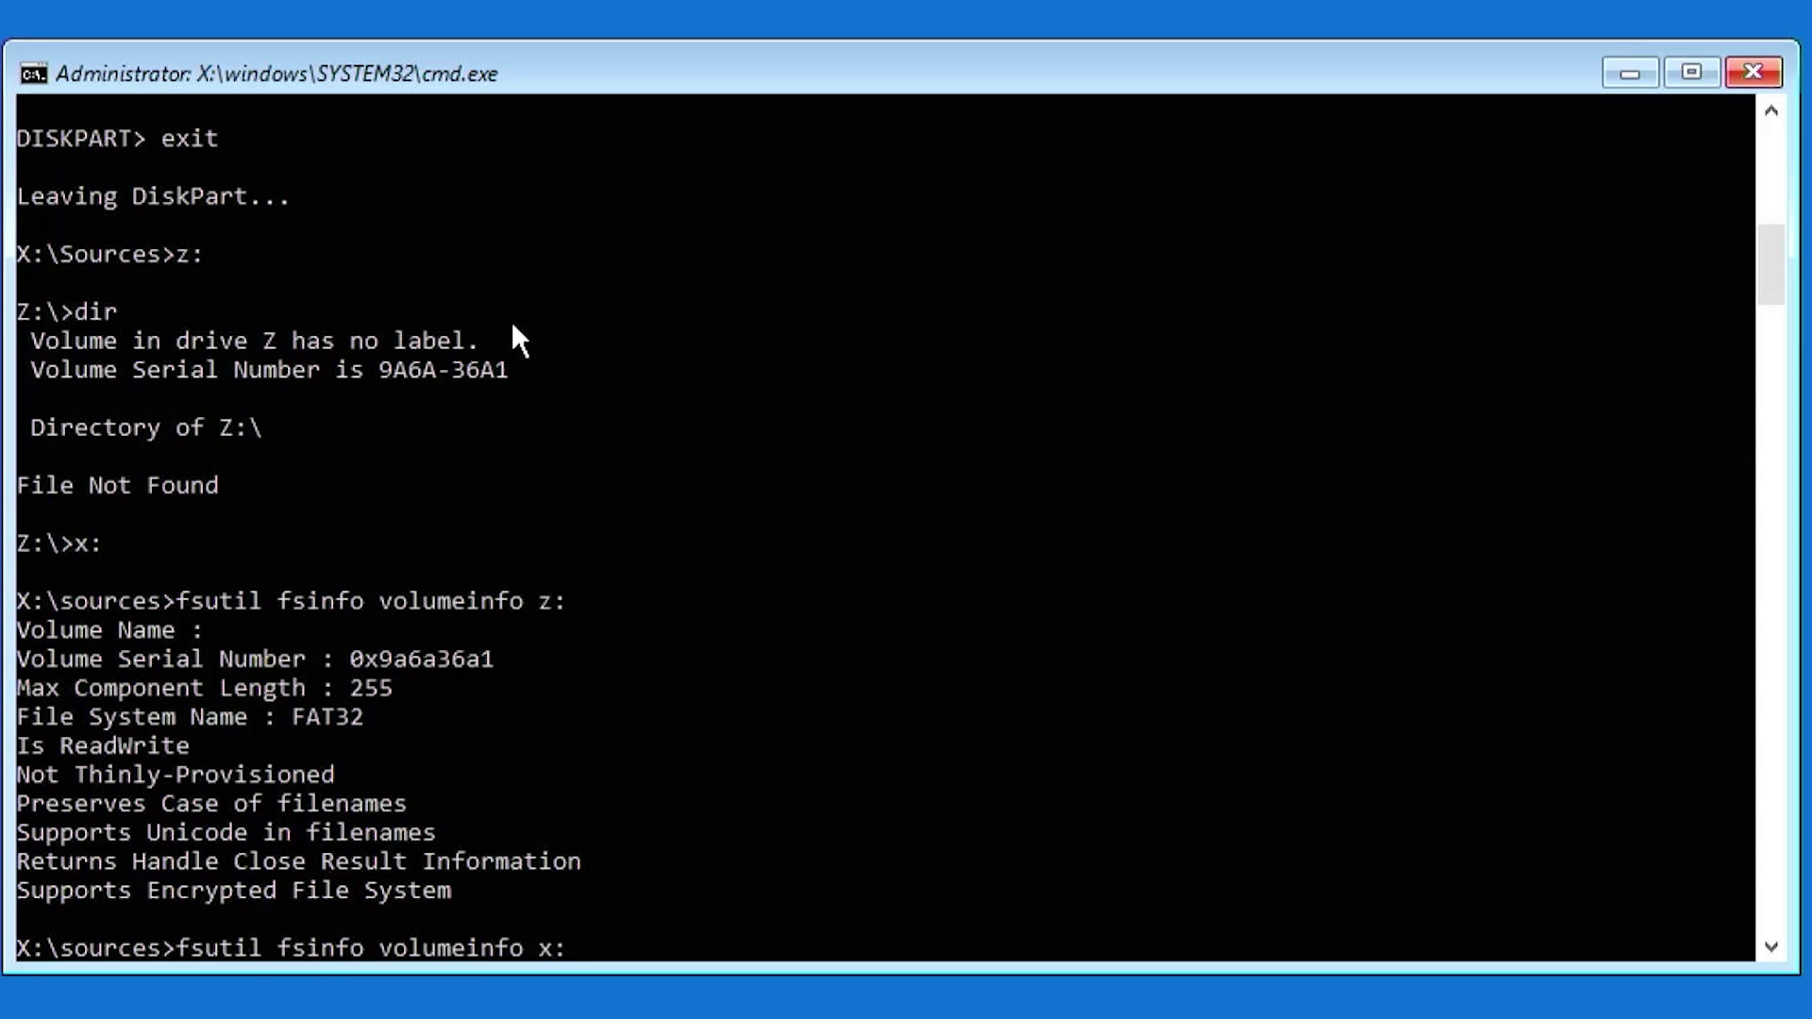
key(Return)
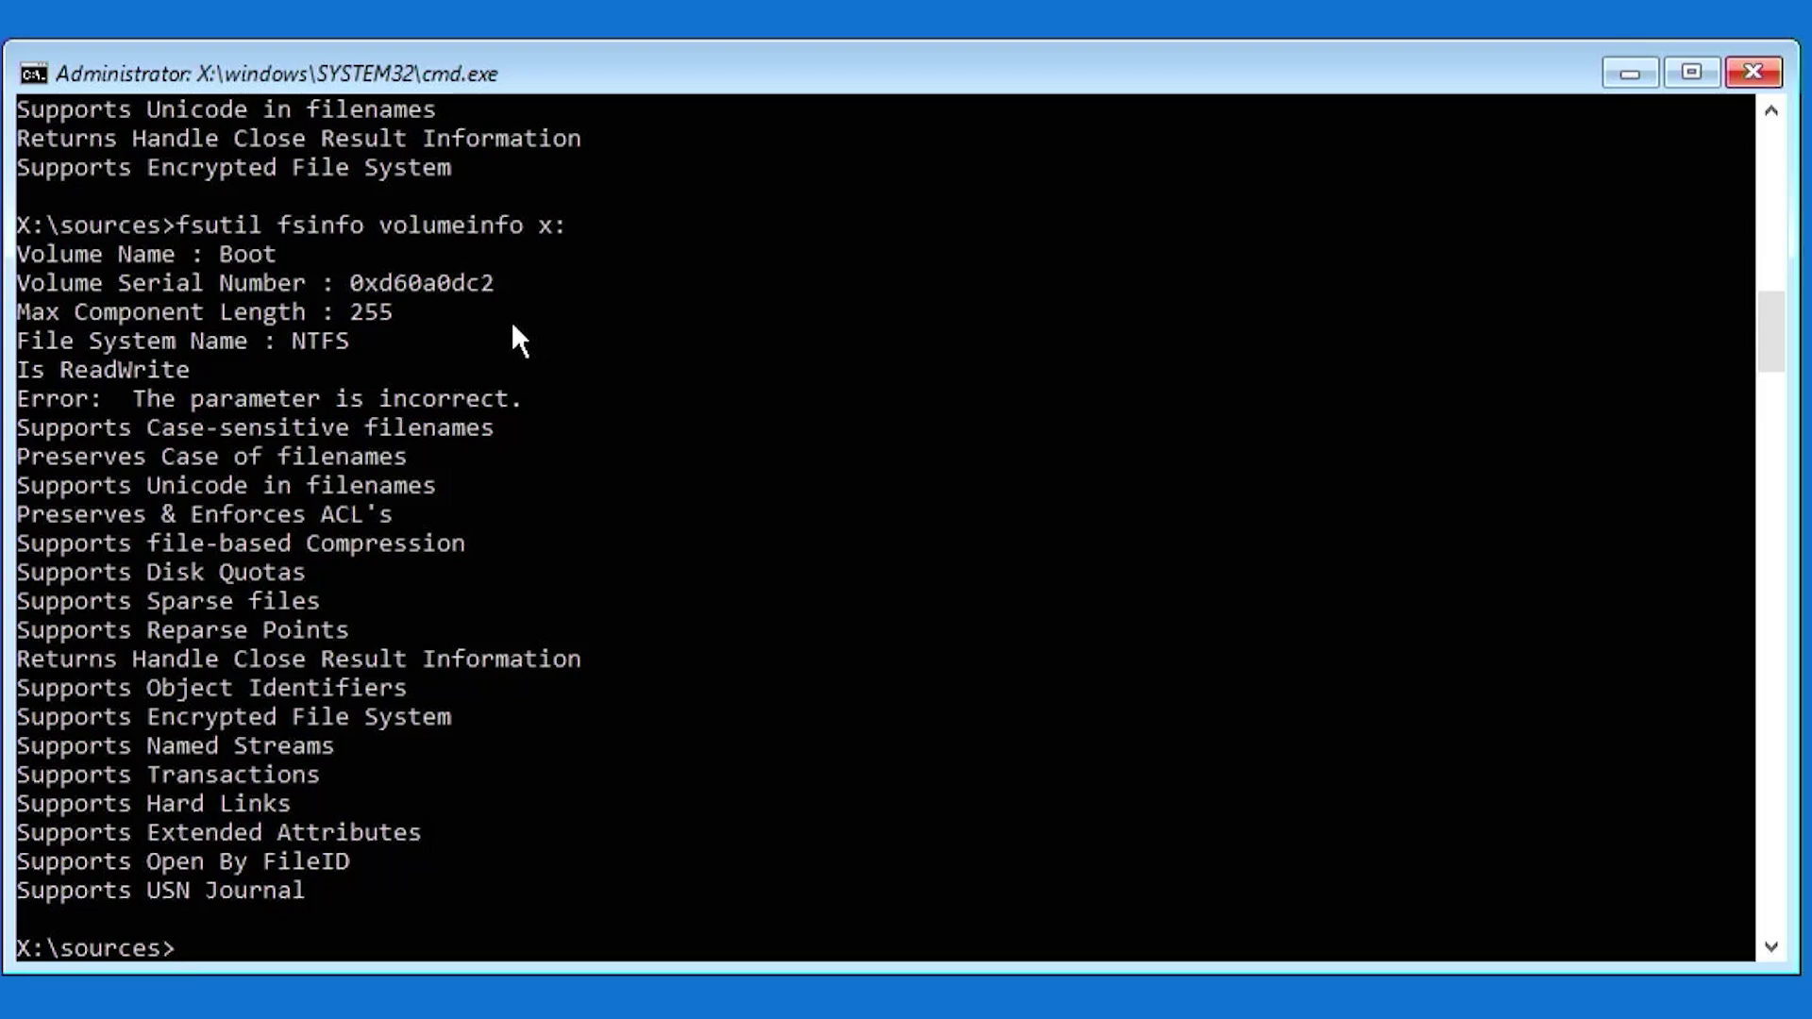
text(format z: )
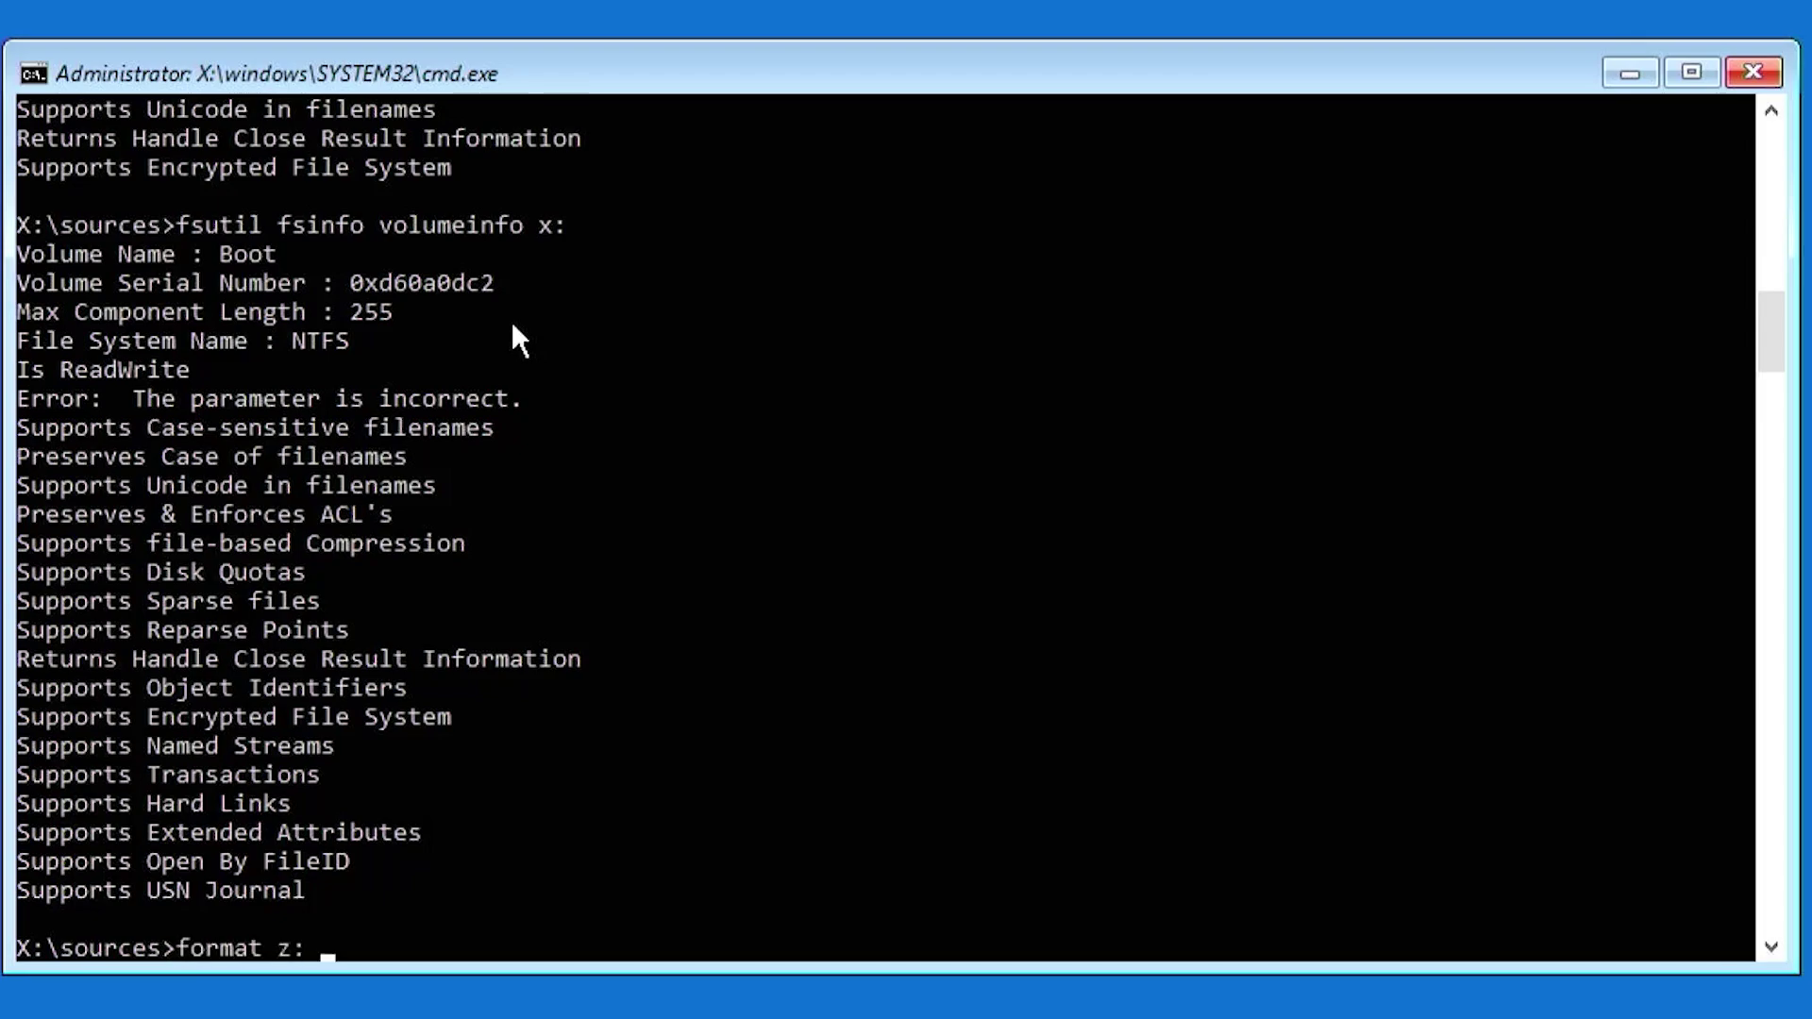
text(/fs:fat32)
- Run format z: /fs:fat32, confirm with y, leave the label blank, then switch to C:
key(Return)
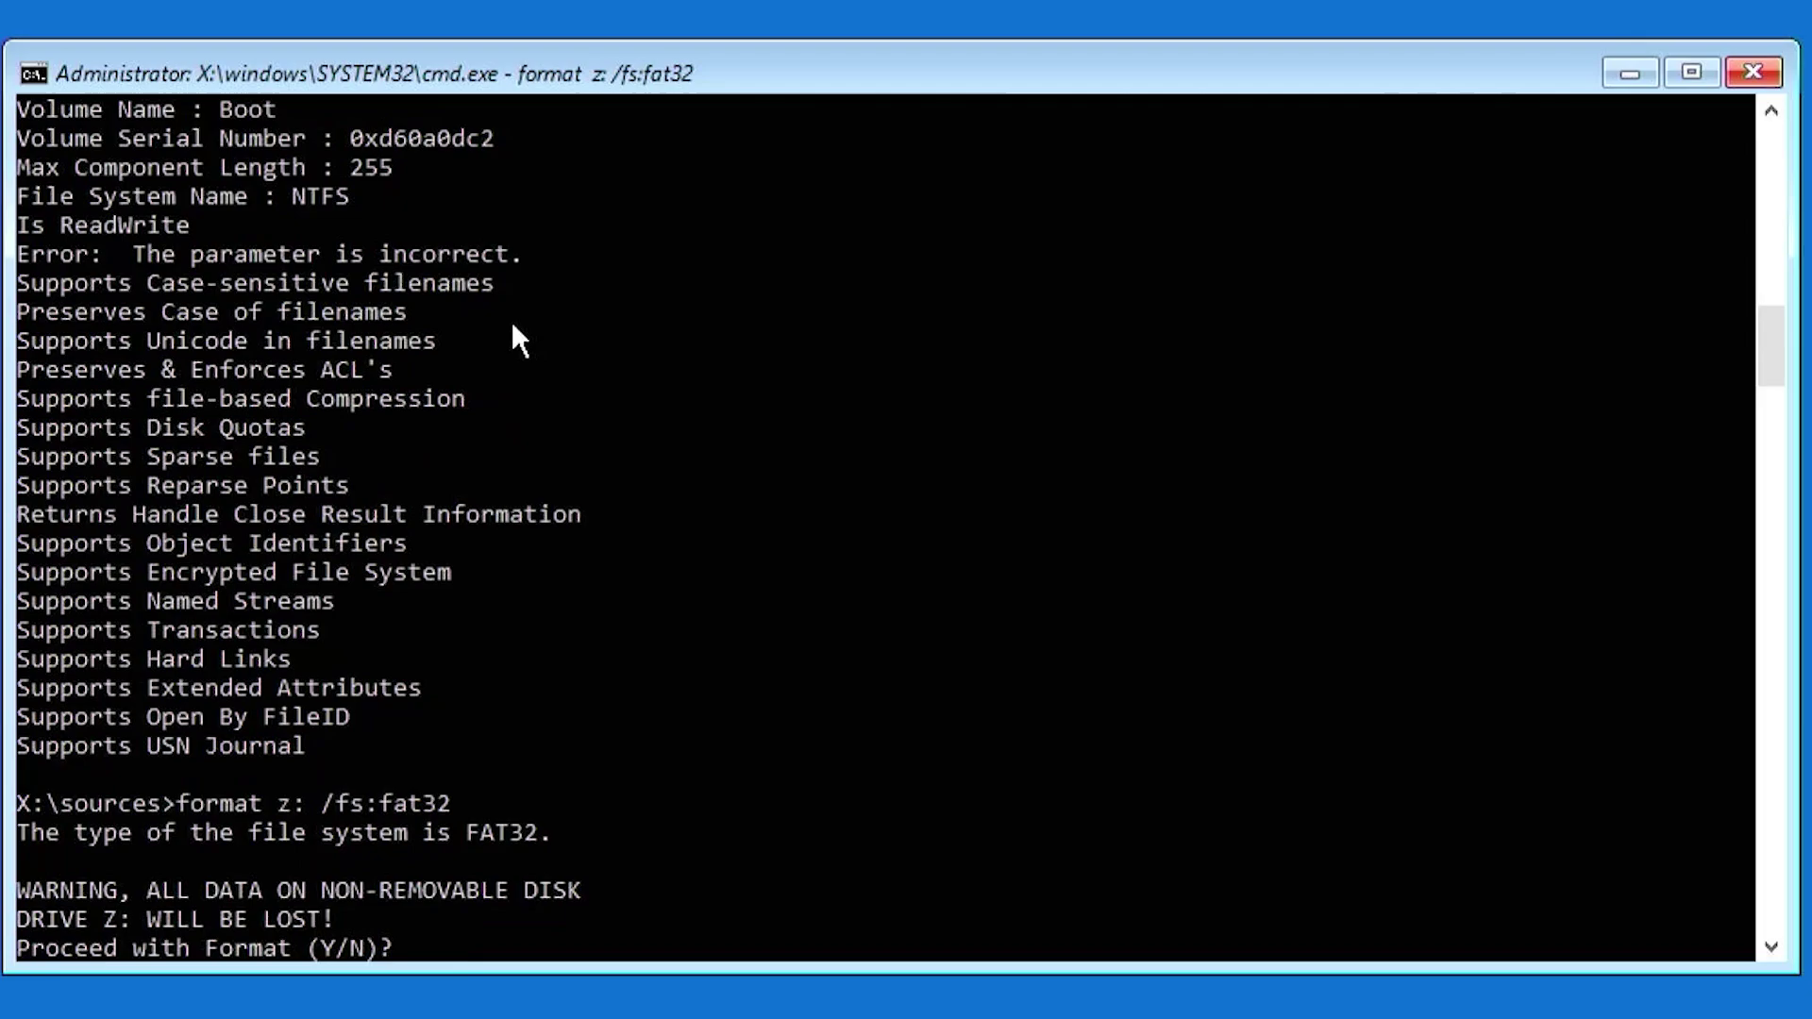
text(y)
key(Return)
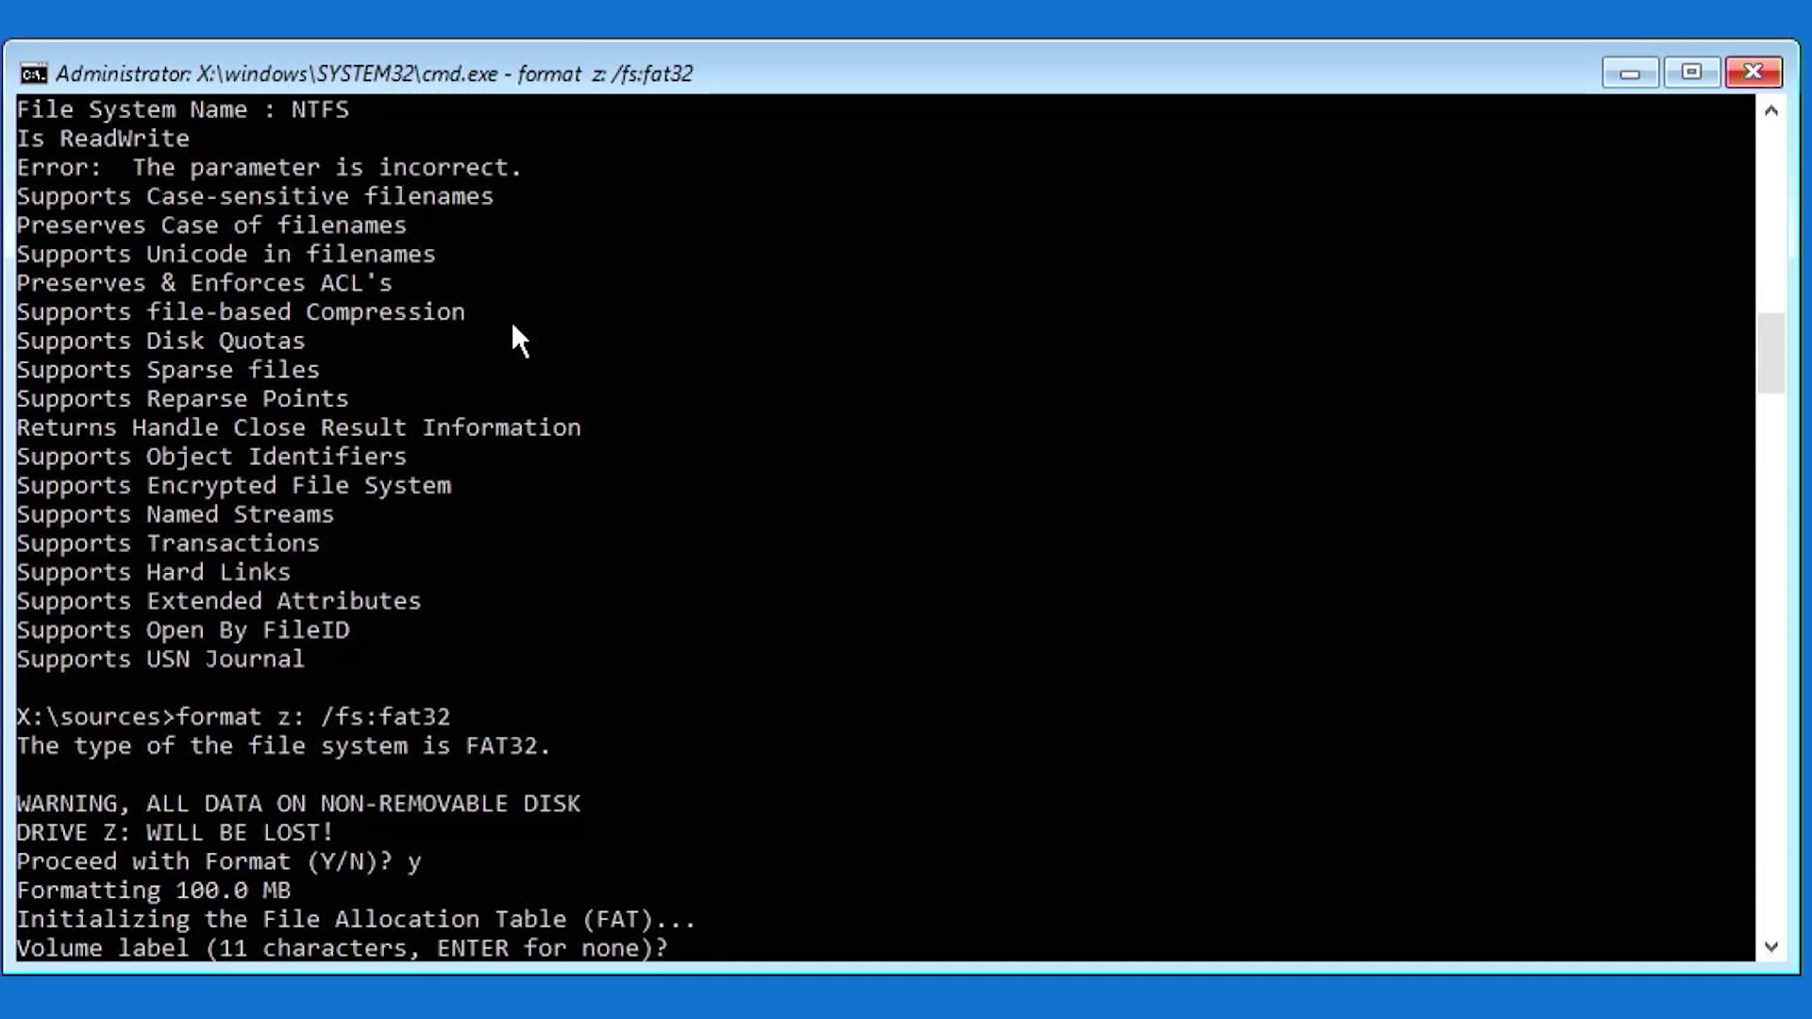
key(Return)
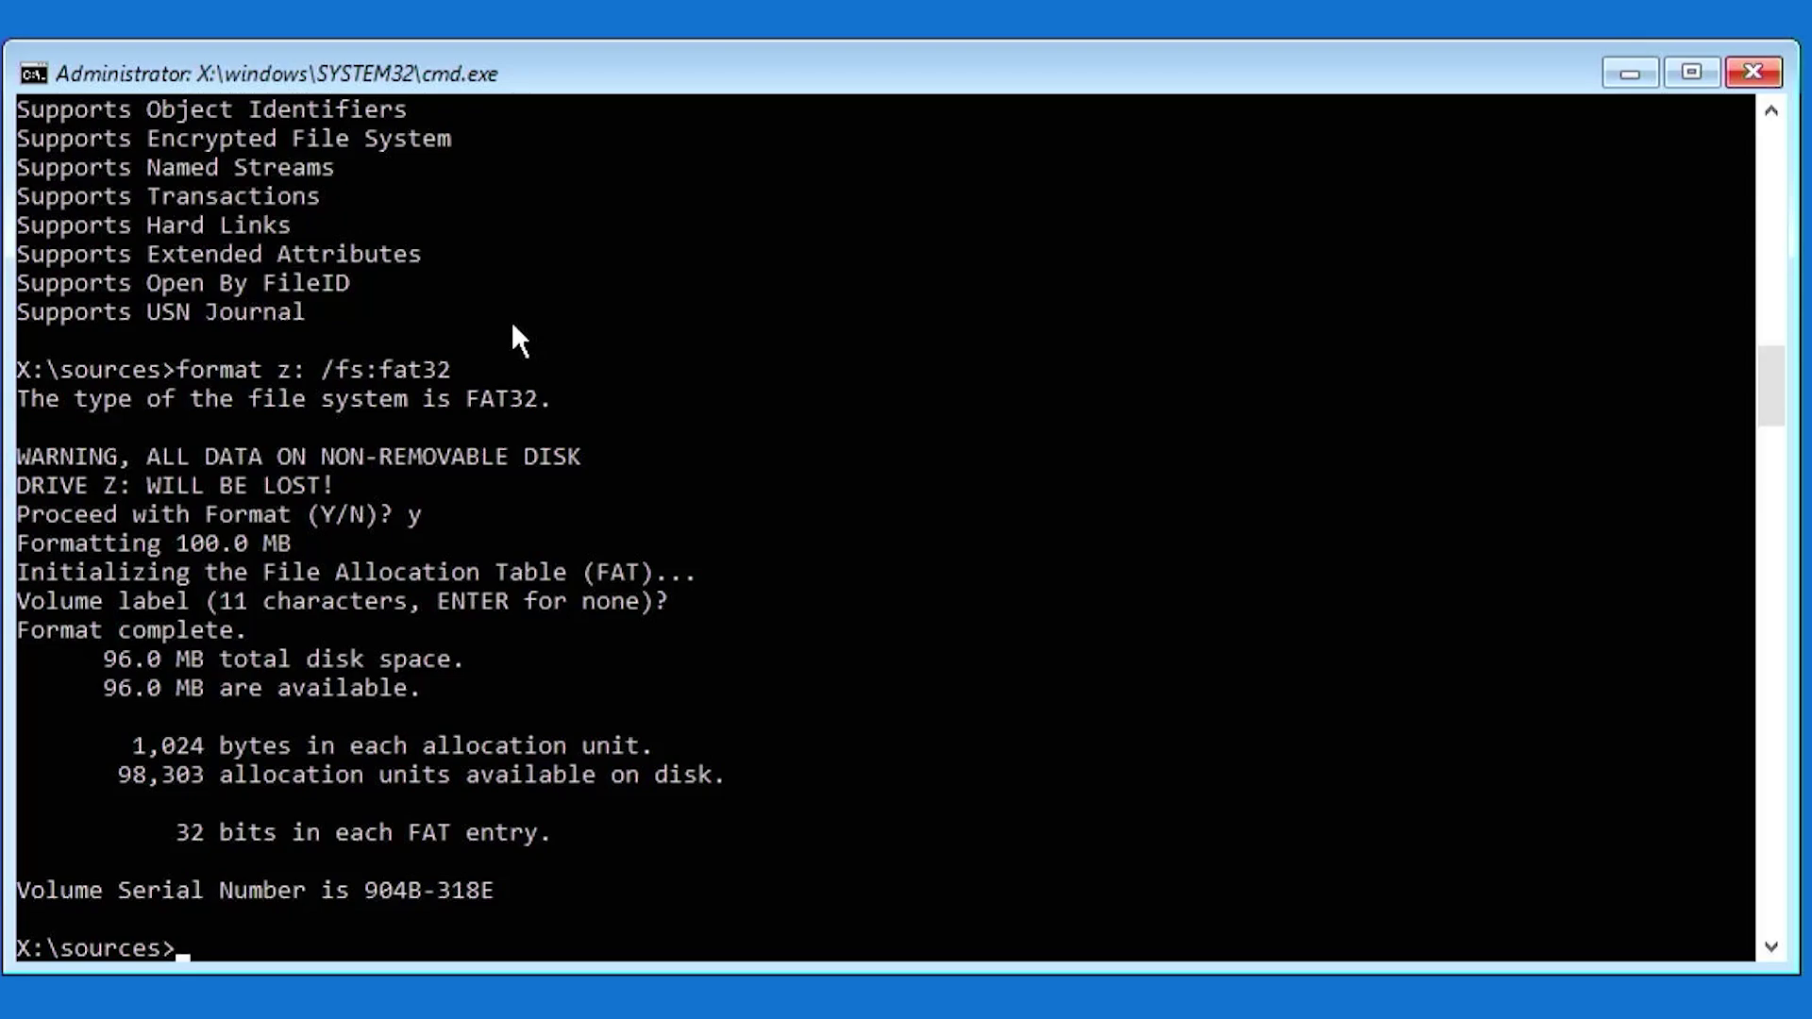
text(c:)
key(Return)
- List C: to confirm the Windows folder, then run bcdboot c:\windows /s z: /f UEFI
text(dir)
key(Return)
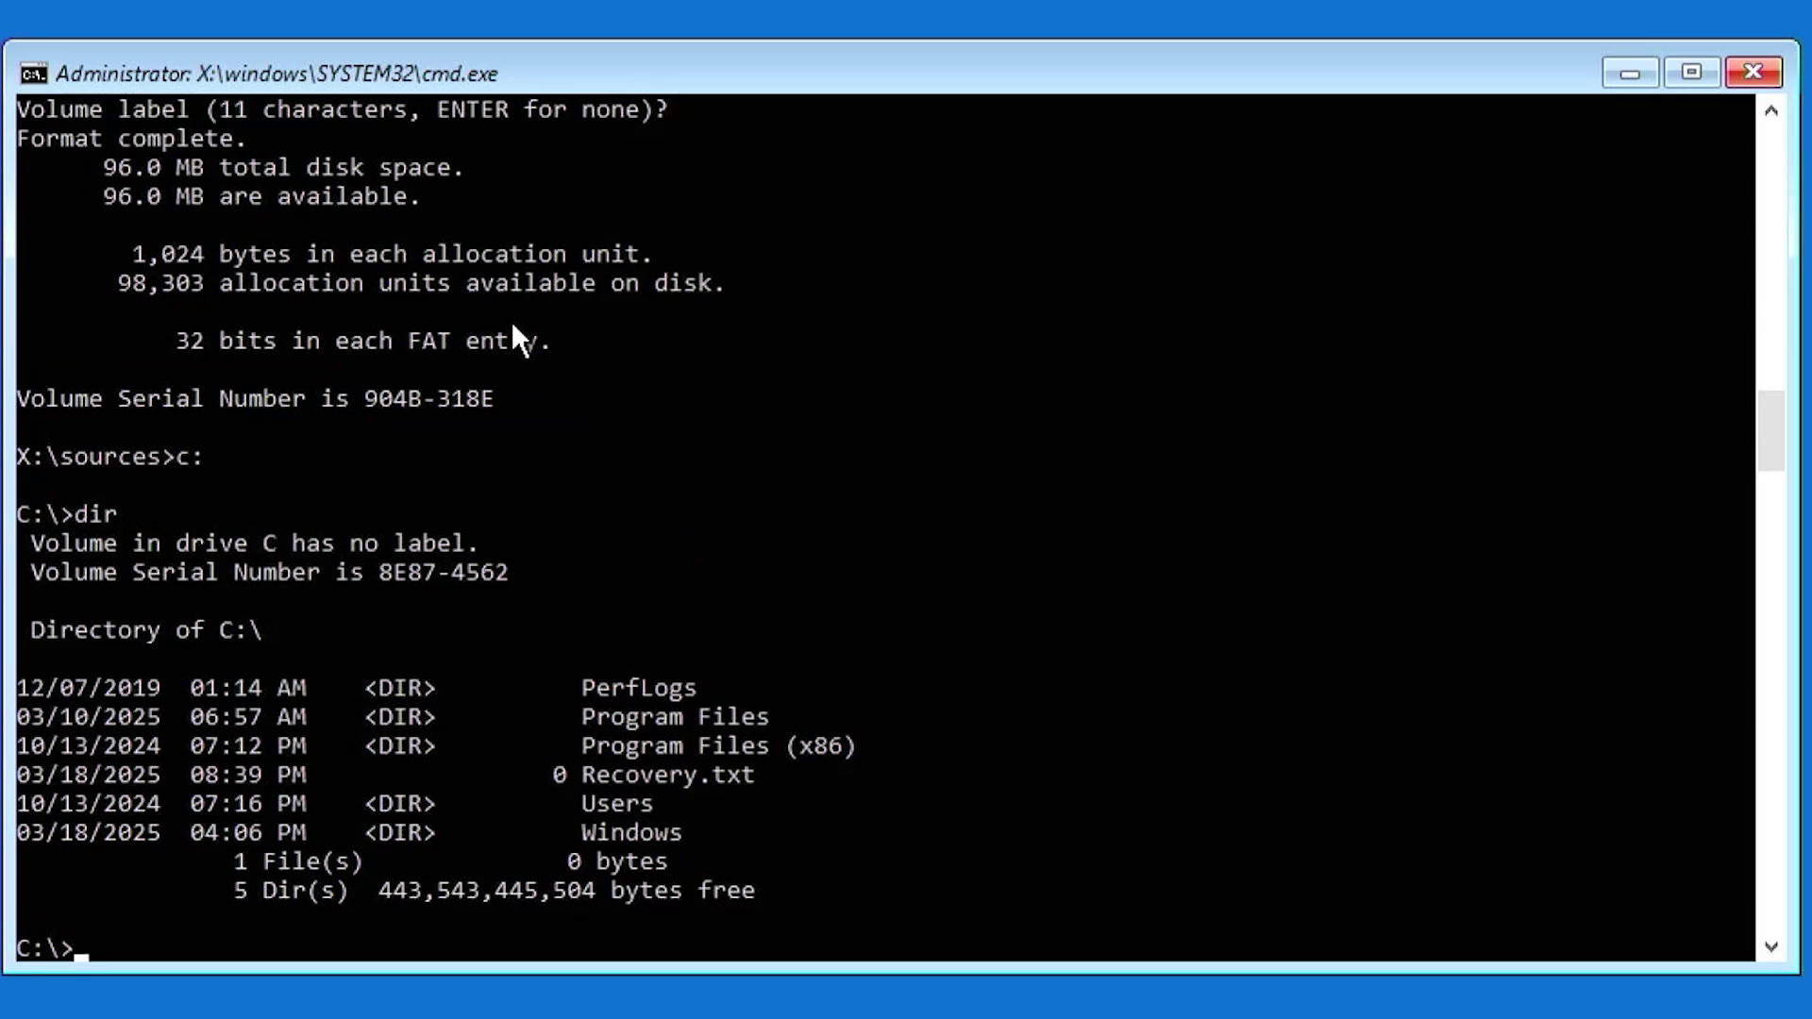
text(bcdboot c:\wind)
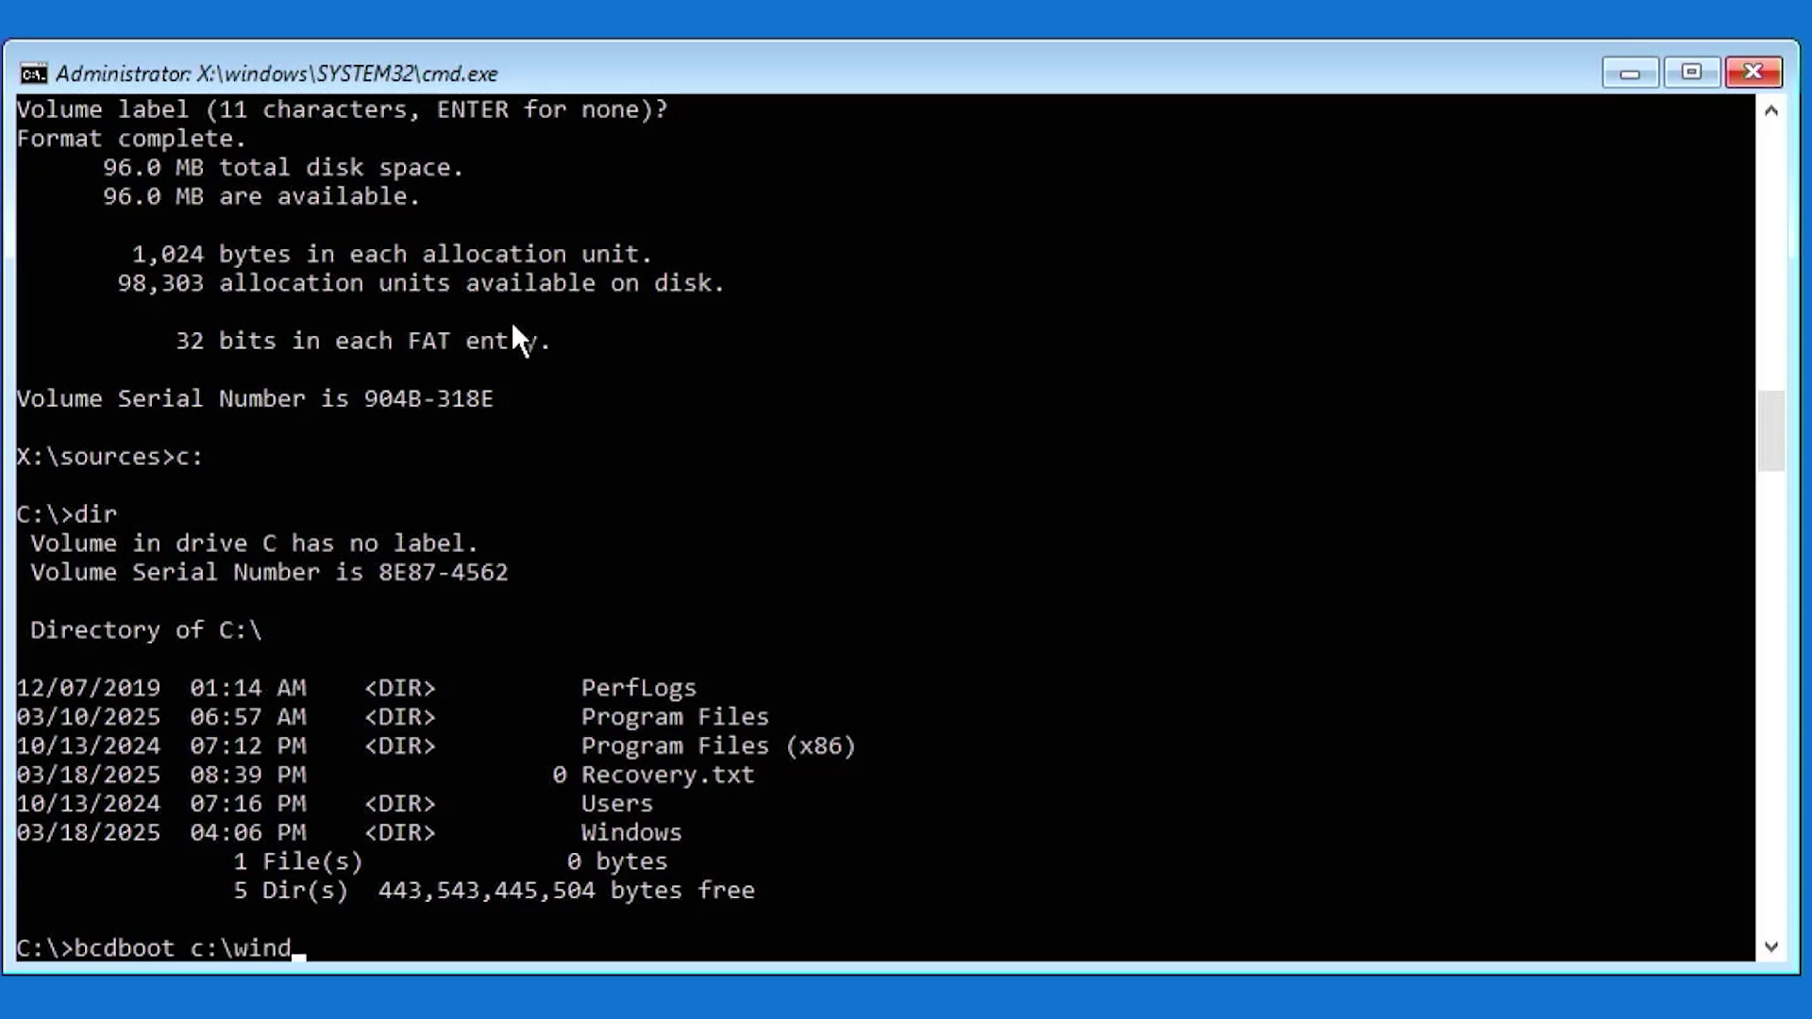
text(ows /s z: /f UEFI)
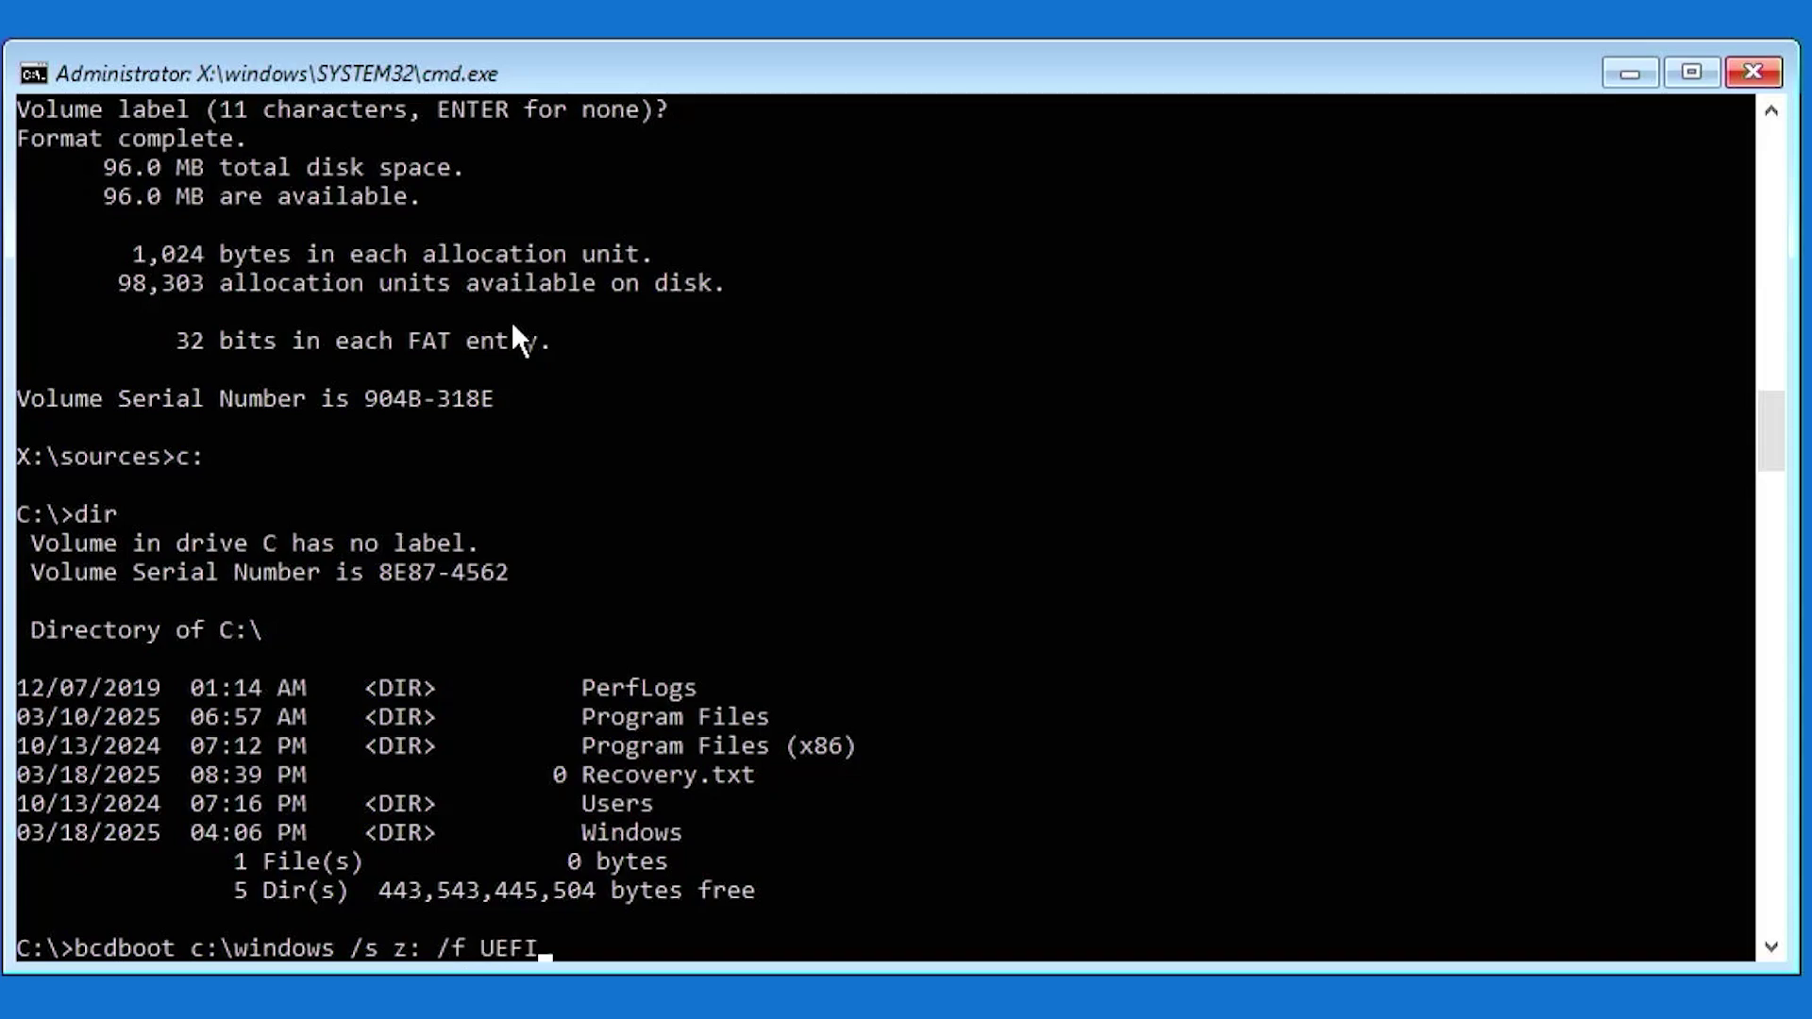
key(Return)
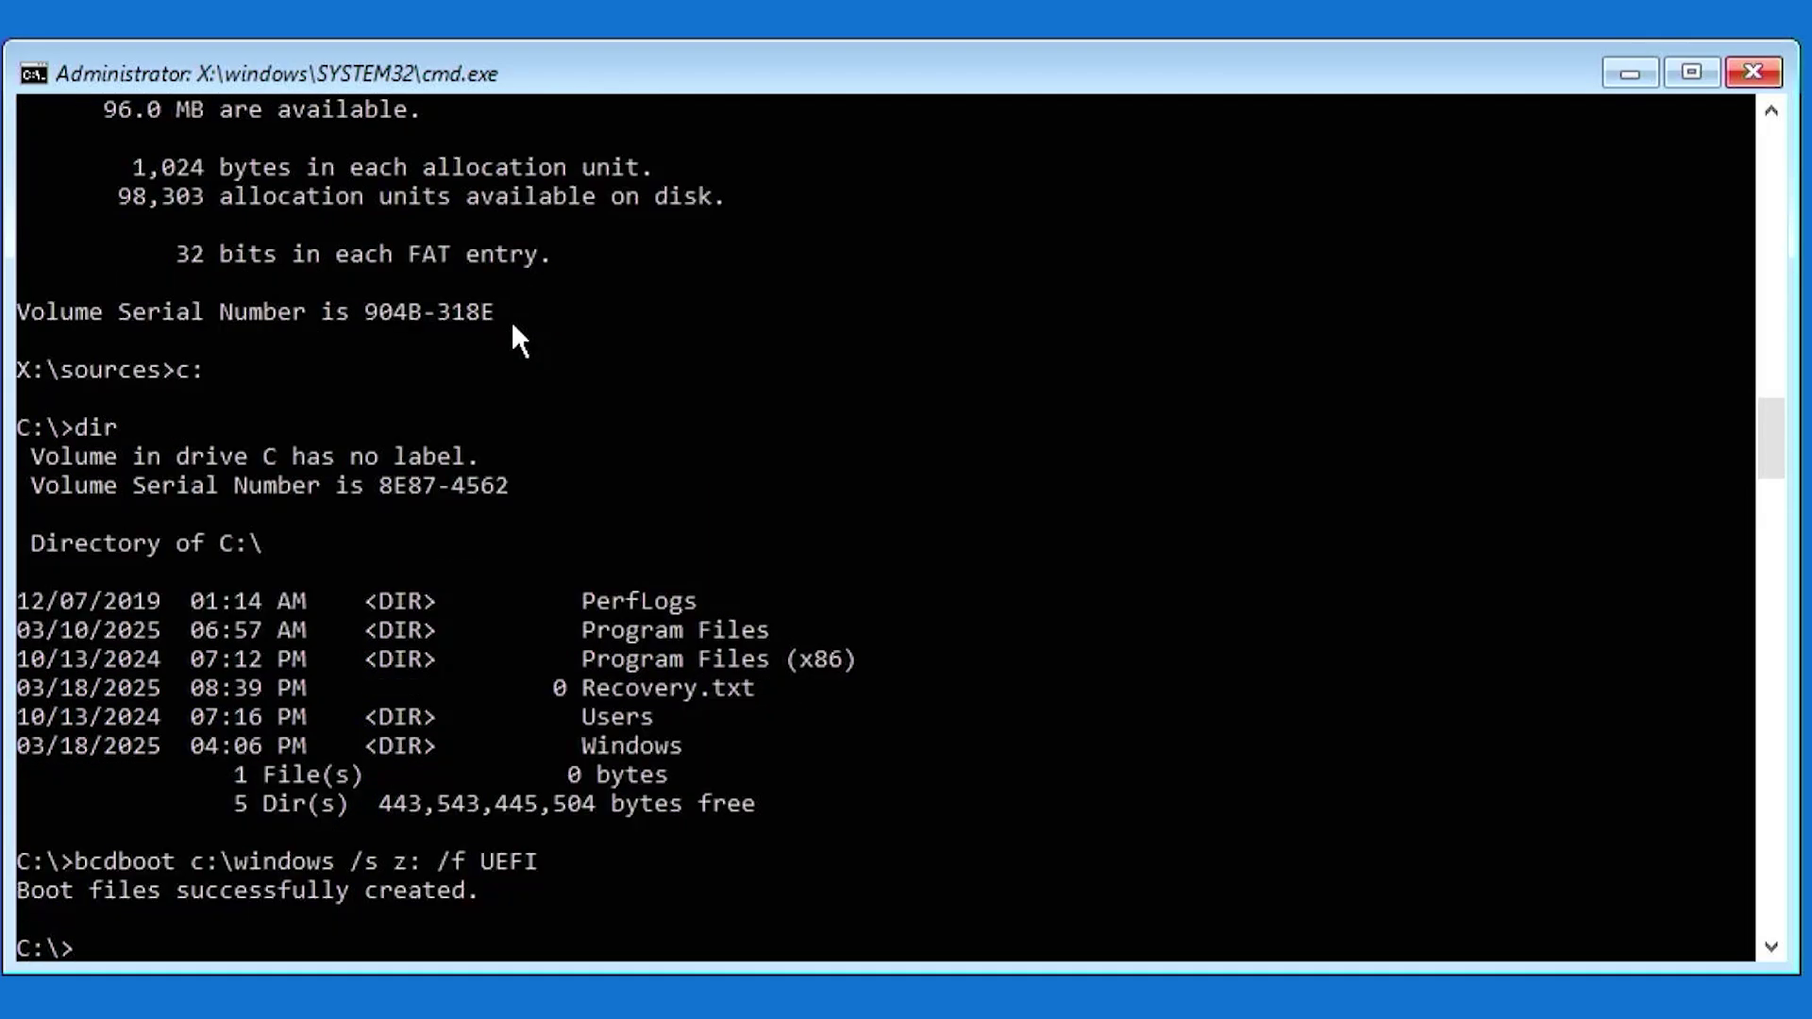
- Switch to Z:, list its root, then enter and list the EFI folder
text(z:)
key(Return)
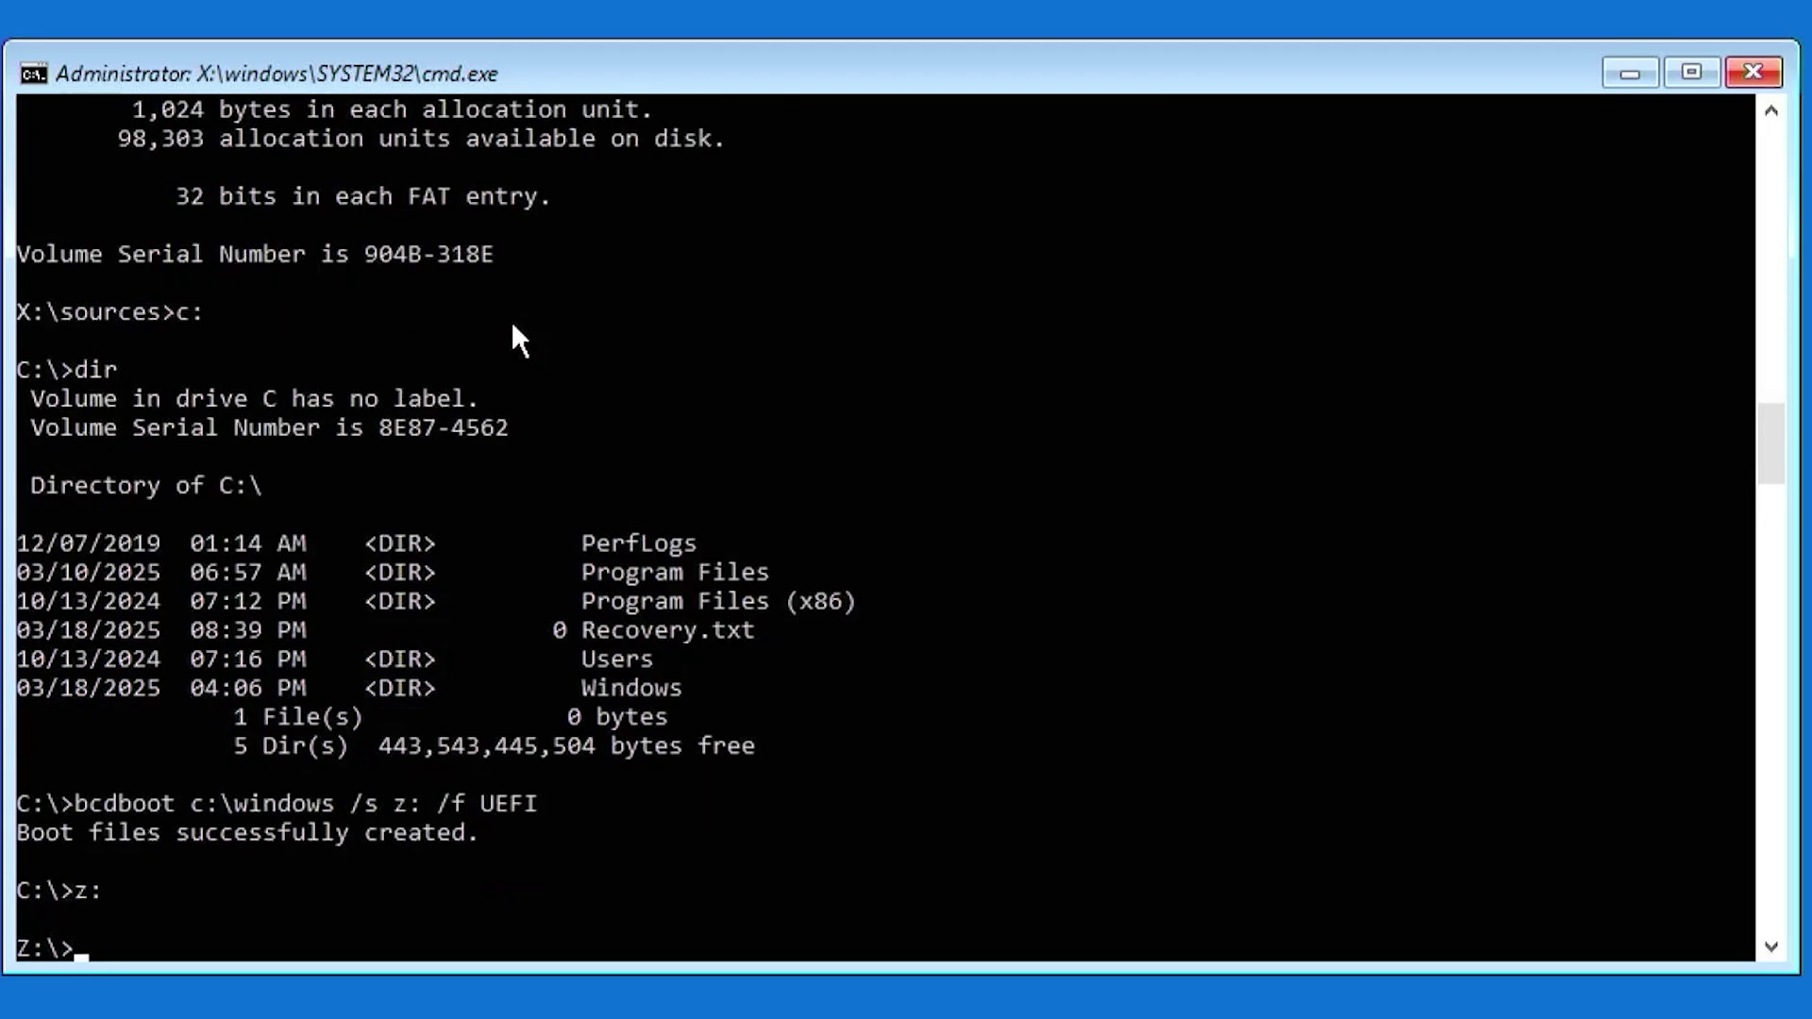
text(dir)
key(Return)
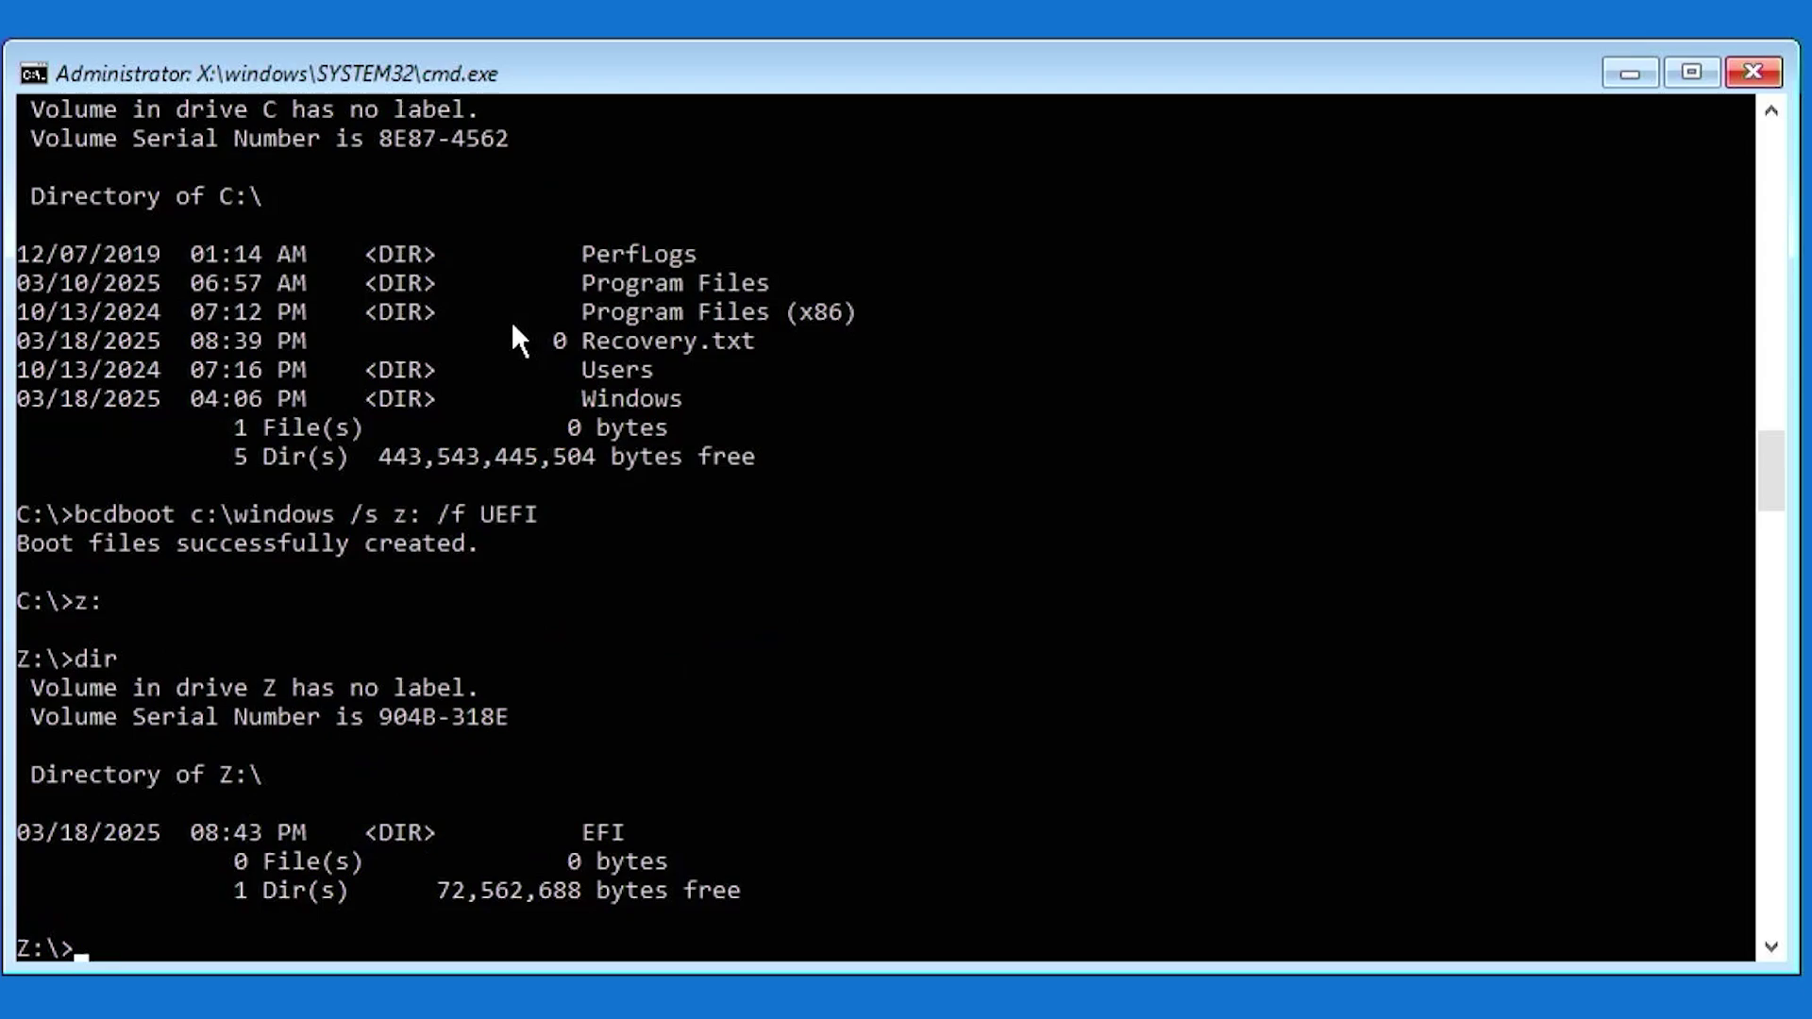
text(cd EFI)
key(Return)
text(dir)
key(Return)
- List EFI\Microsoft and EFI\Microsoft\Boot to verify the boot files, then exit the console
text(c)
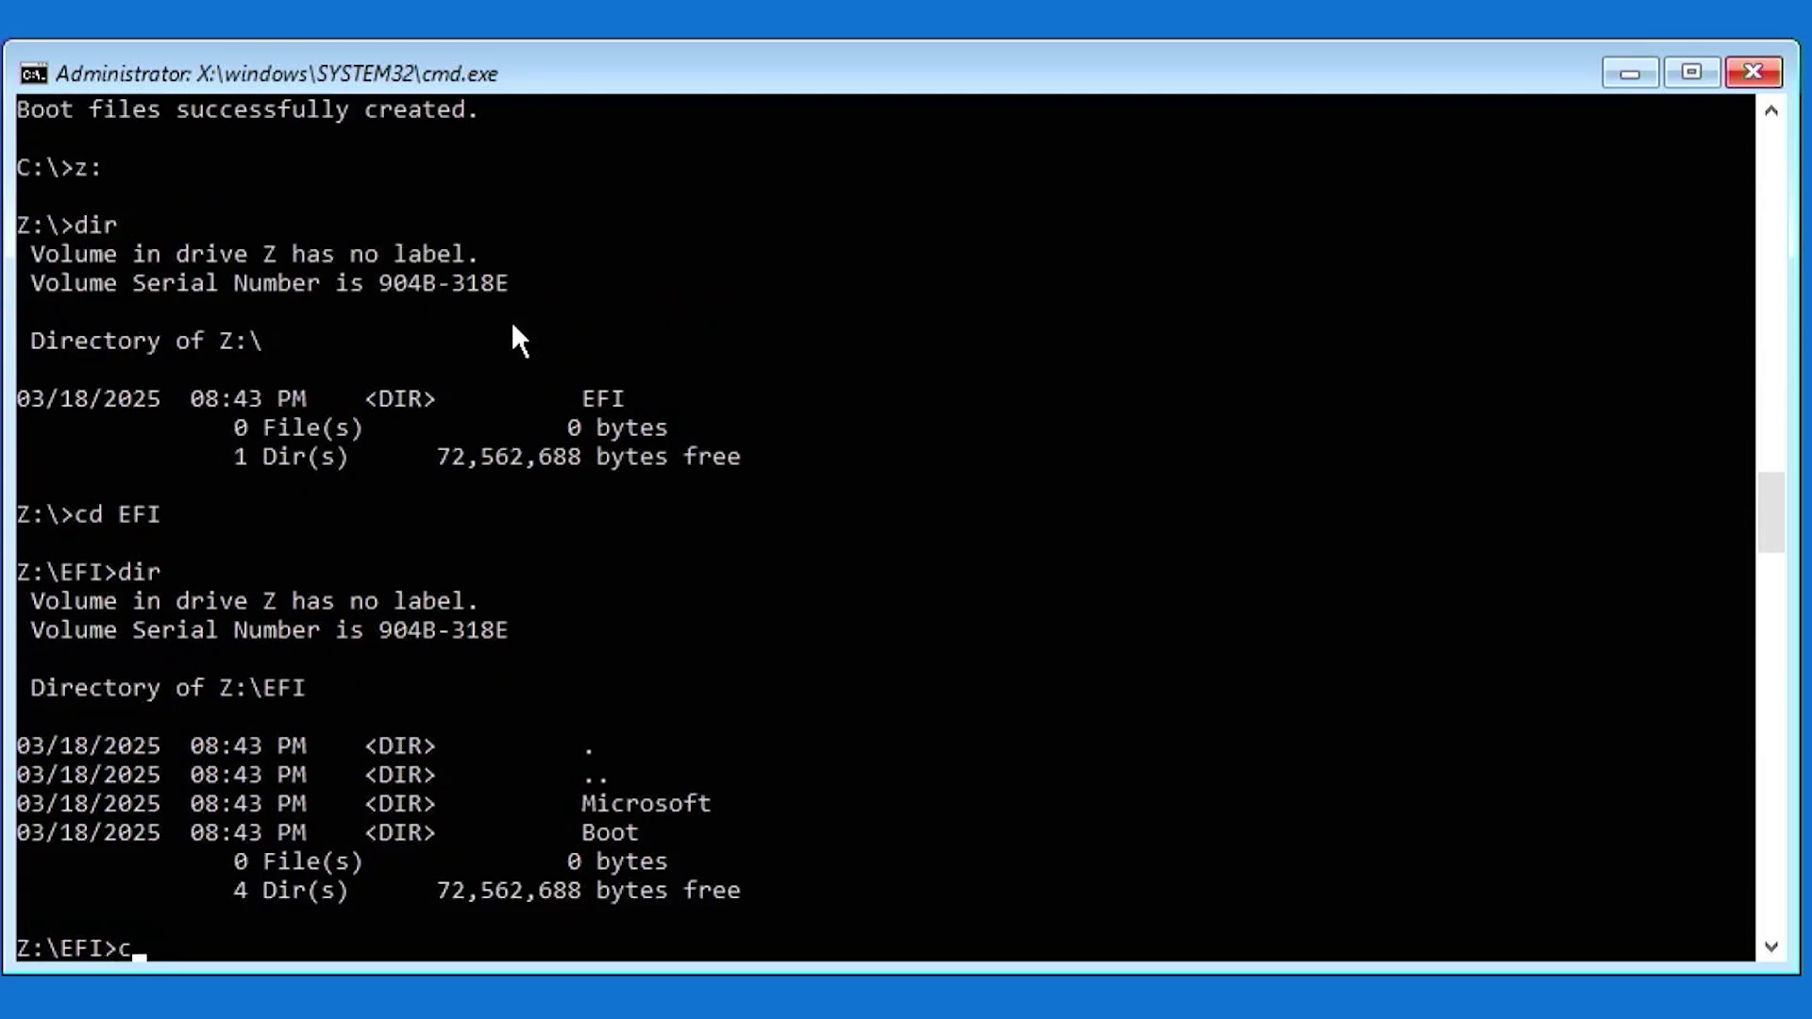
text(d Microsoft)
key(Return)
text(dir)
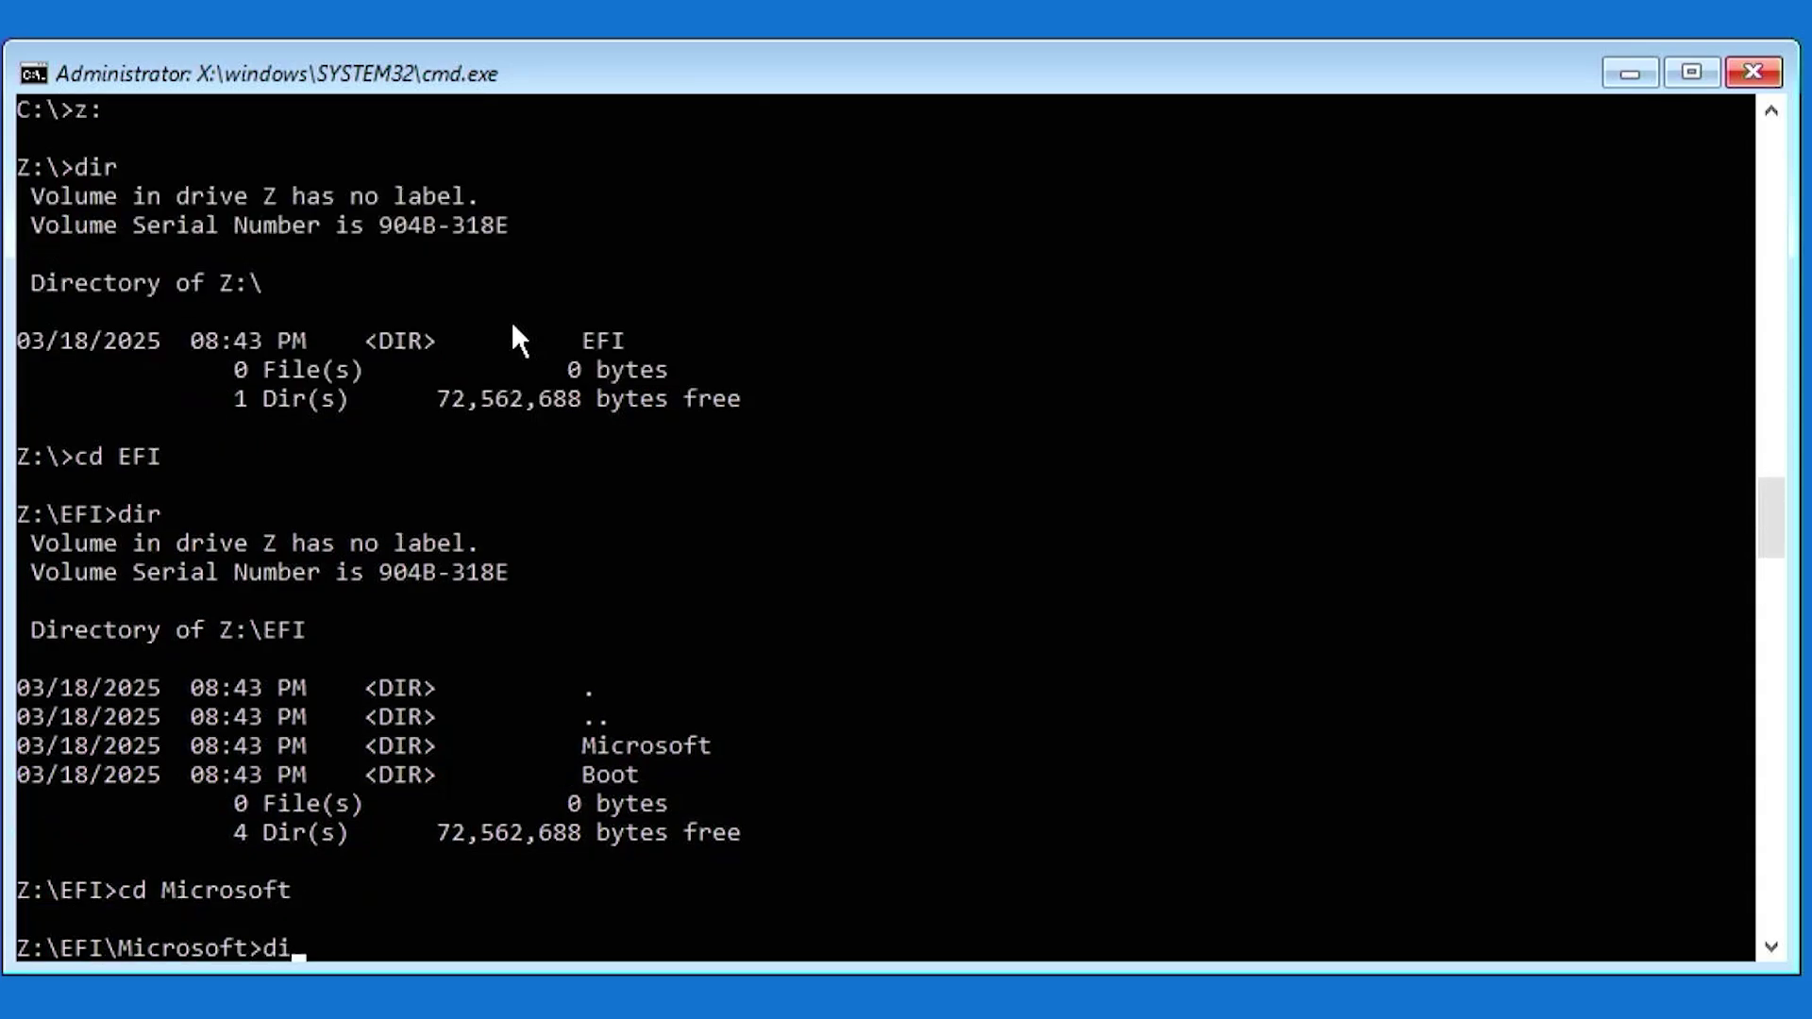
key(Return)
text(cd Boot)
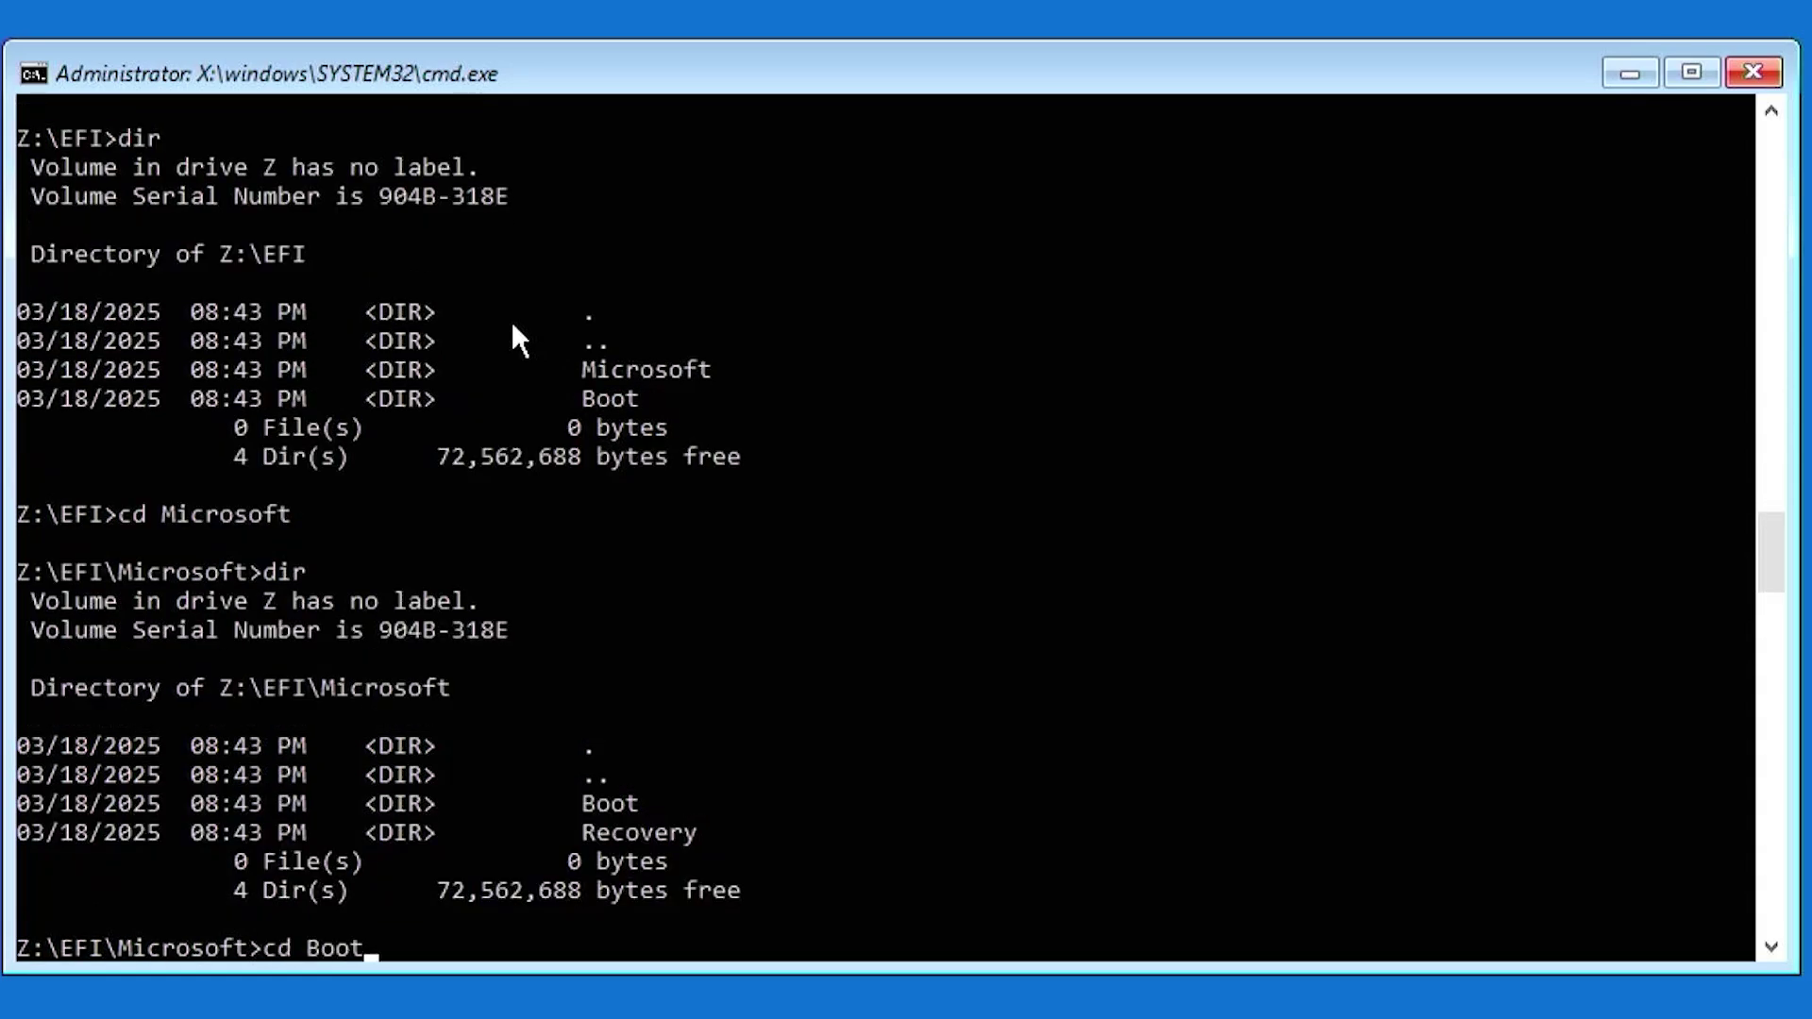
key(Return)
text(dir)
key(Return)
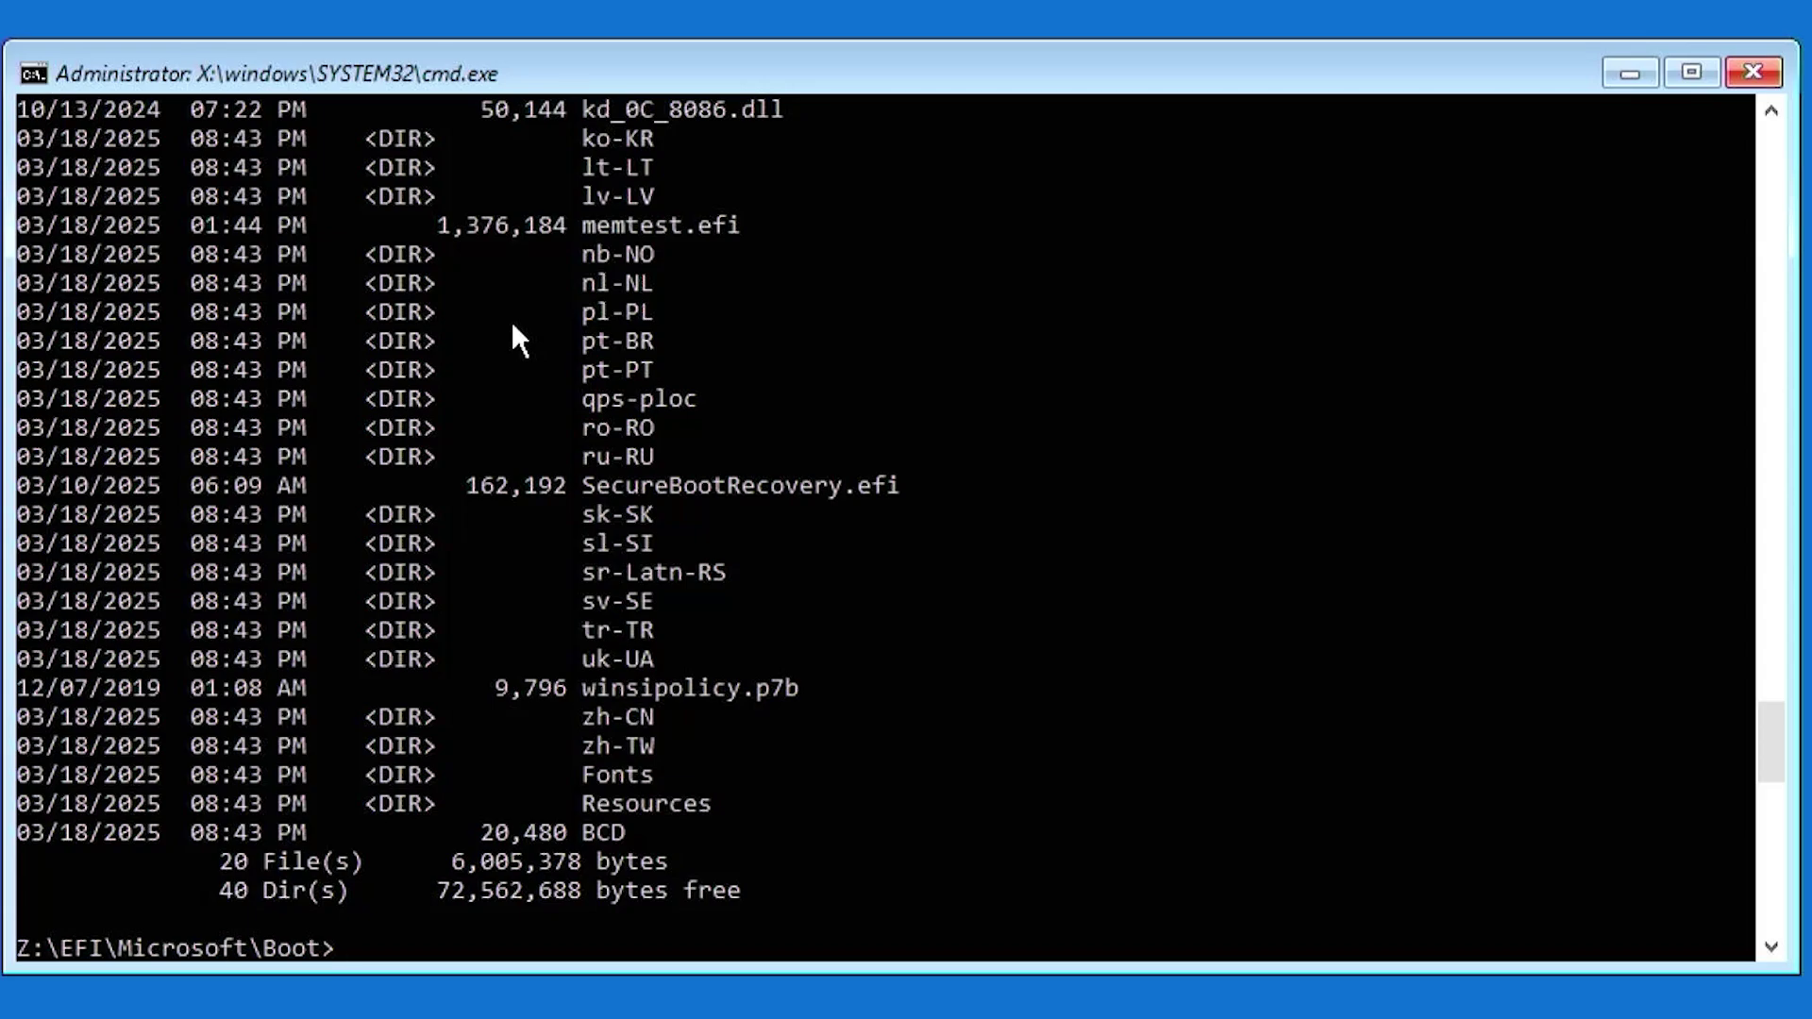
text(exit)
key(Return)
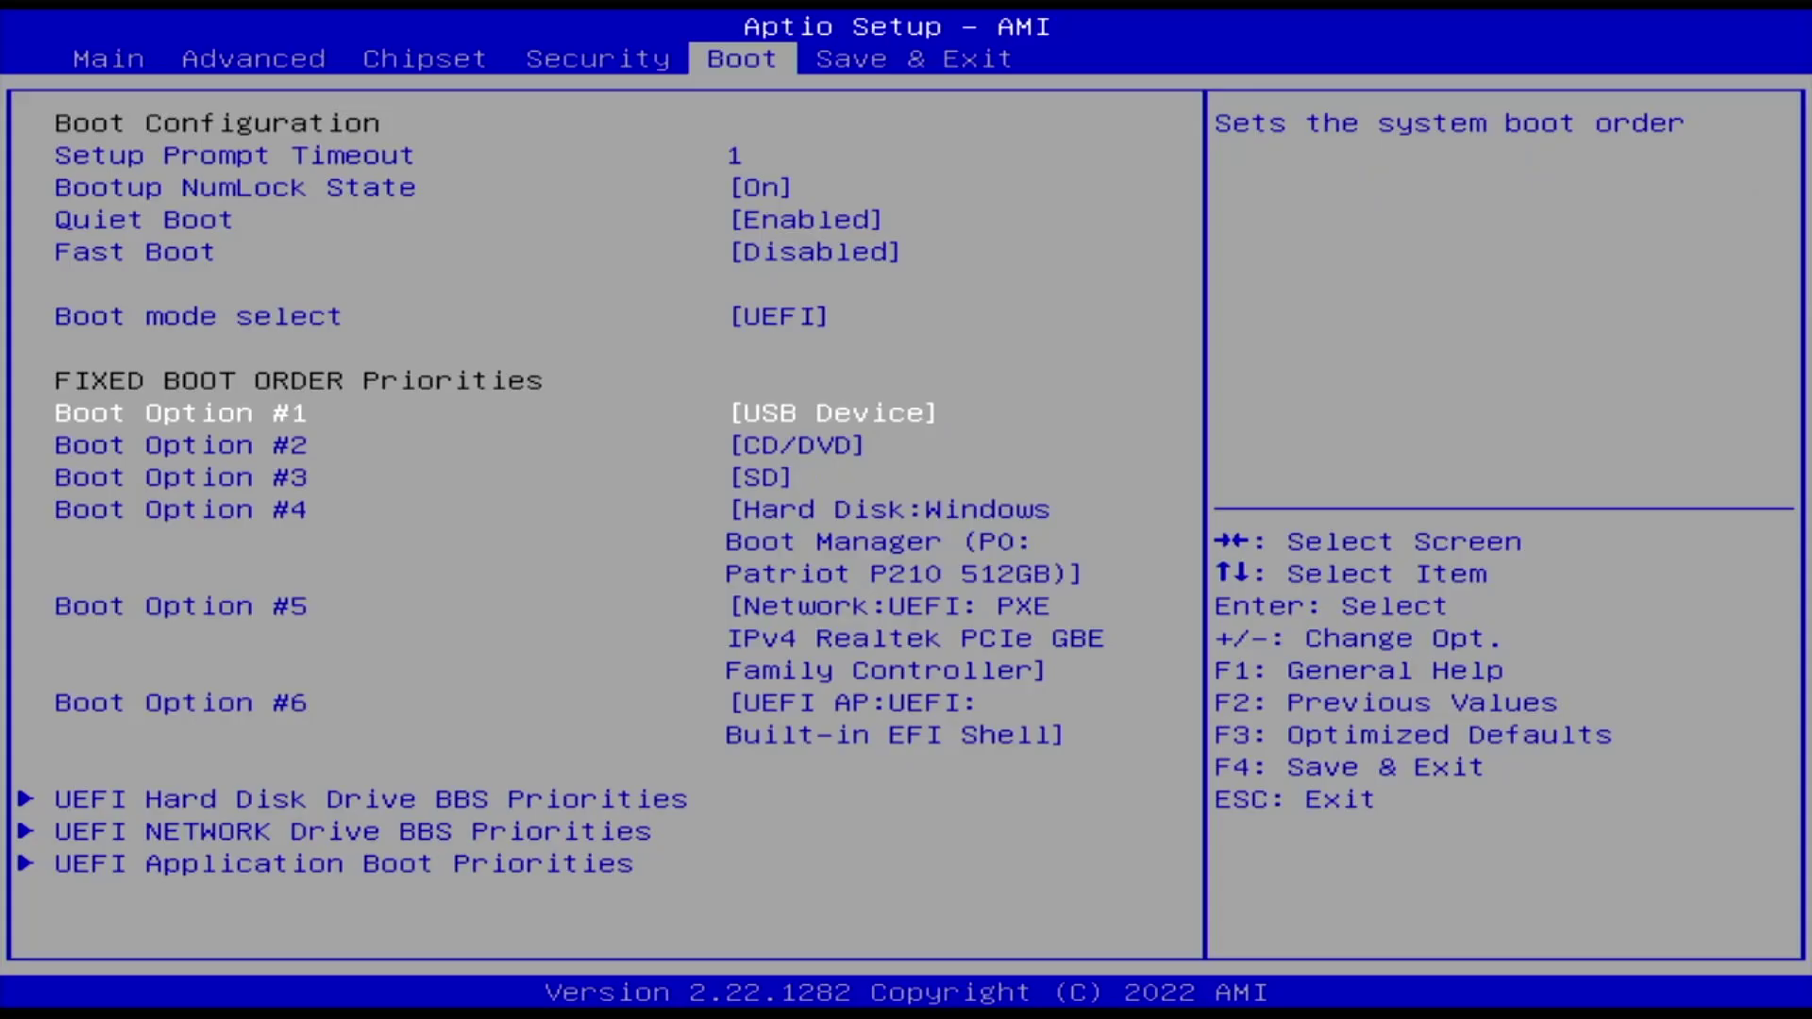
- Move down the Boot page to Boot Option #4, the Windows Boot Manager hard disk
key(Down)
key(Down)
key(Down)
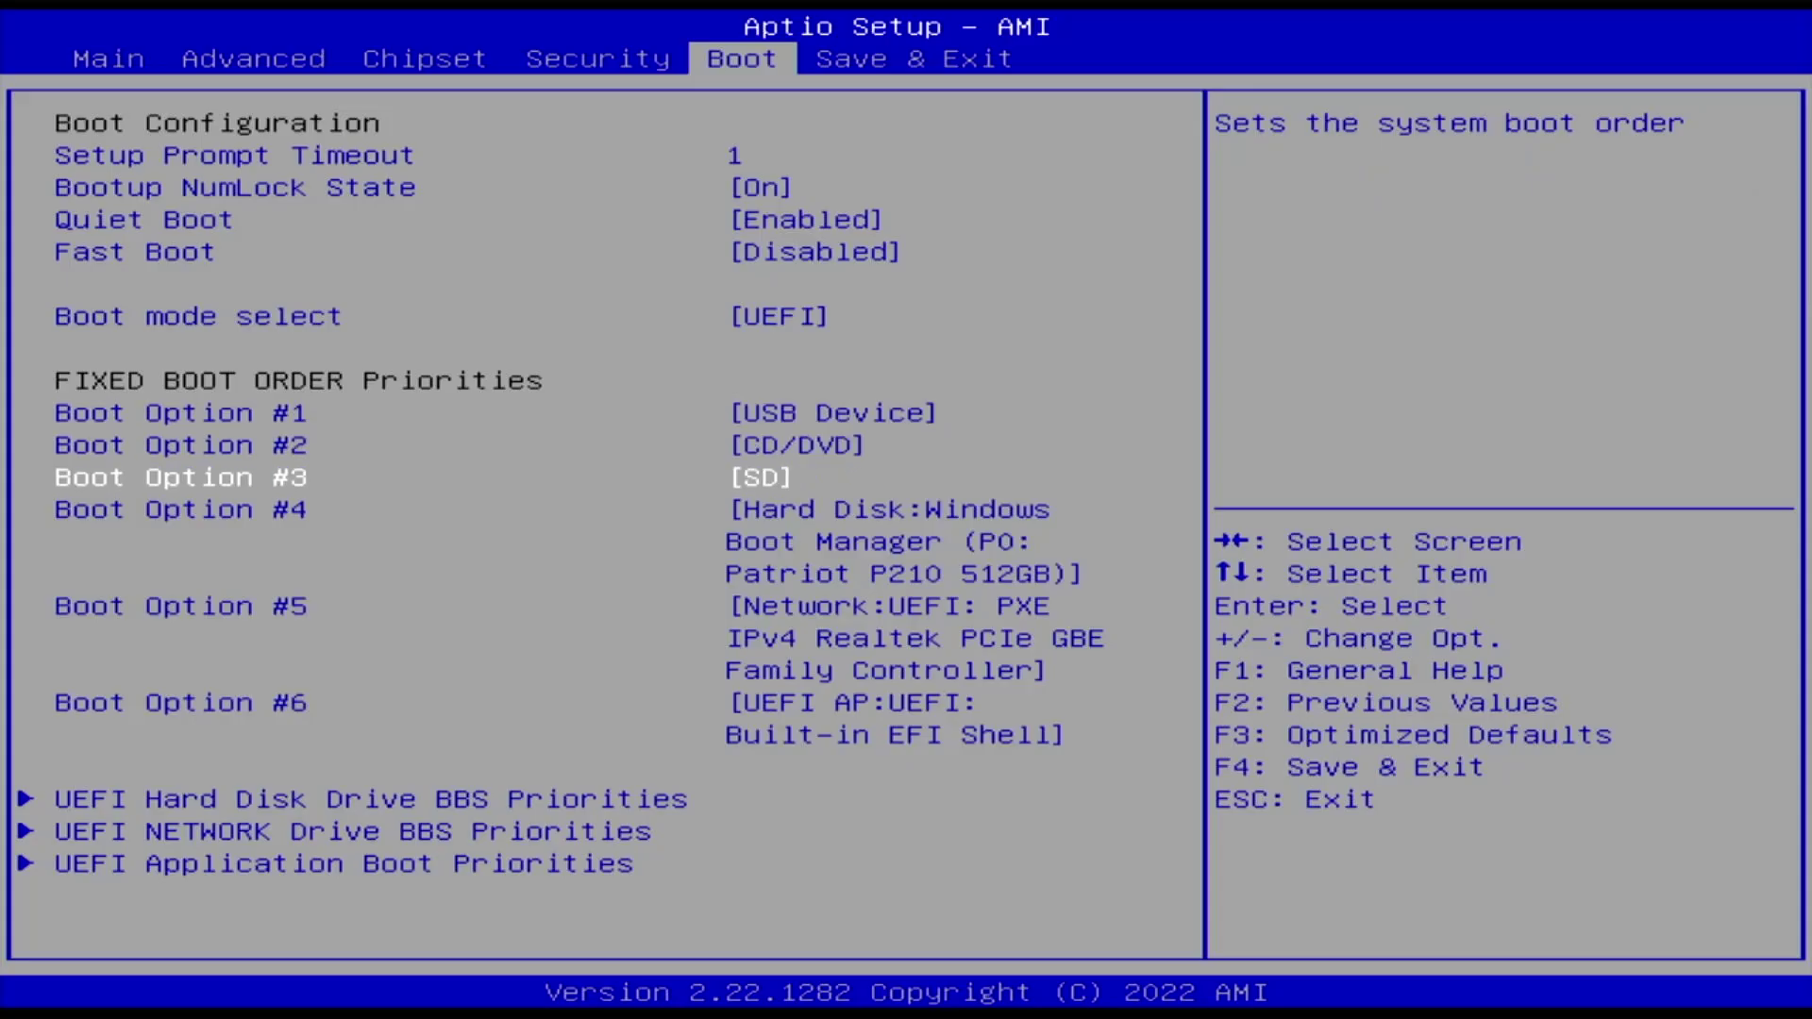